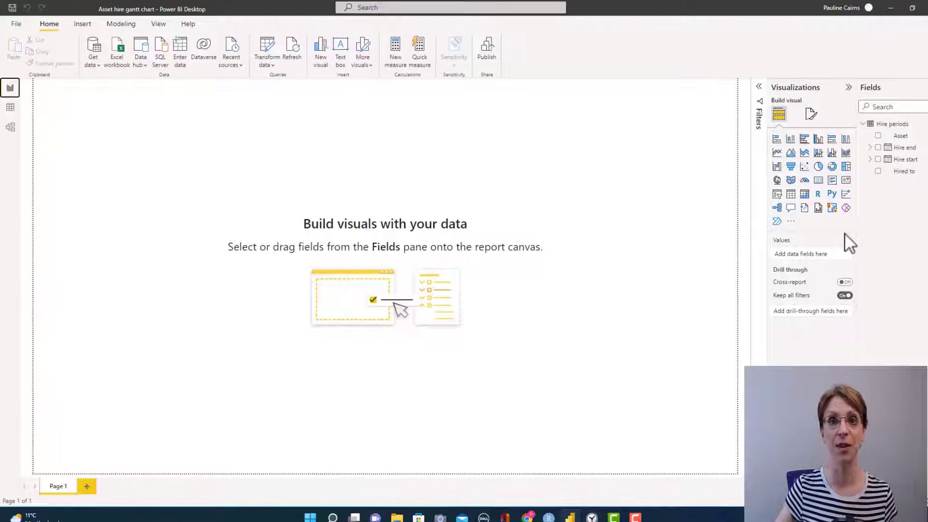
Step: Find the Microsoft Gantt visual by searching AppSource for "gantt" and import it into the report
click(791, 221)
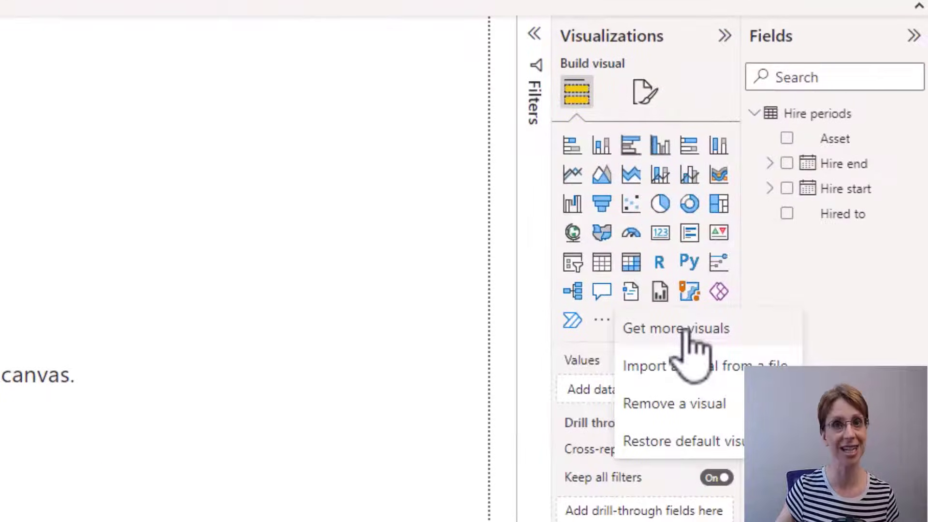
click(687, 331)
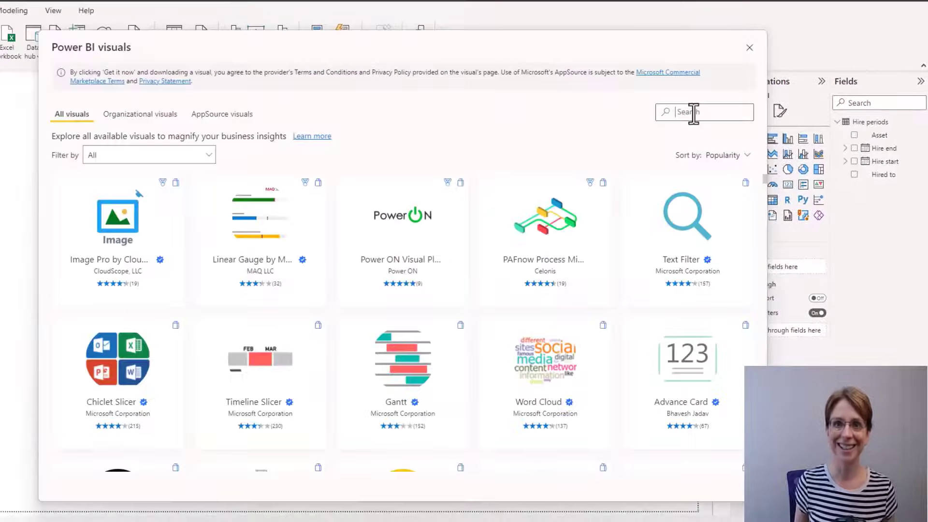
click(694, 112)
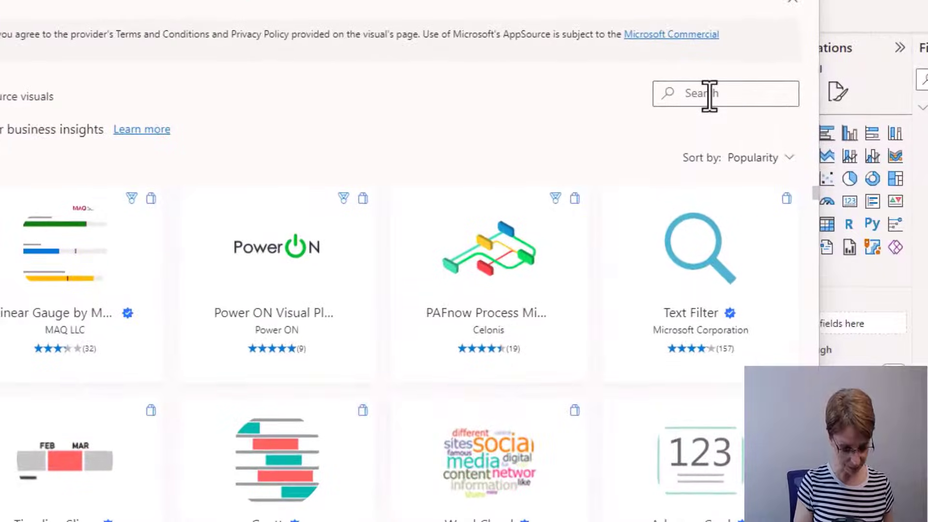
text(gantt)
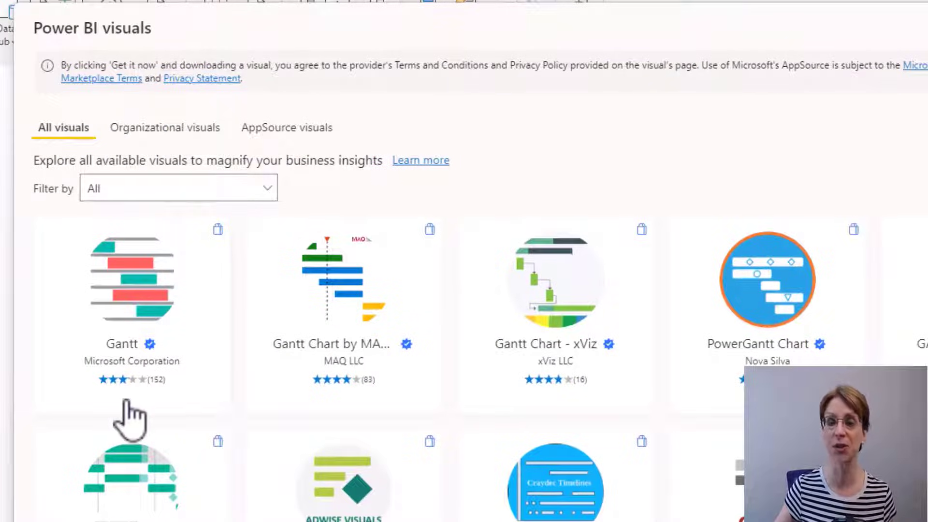
click(149, 317)
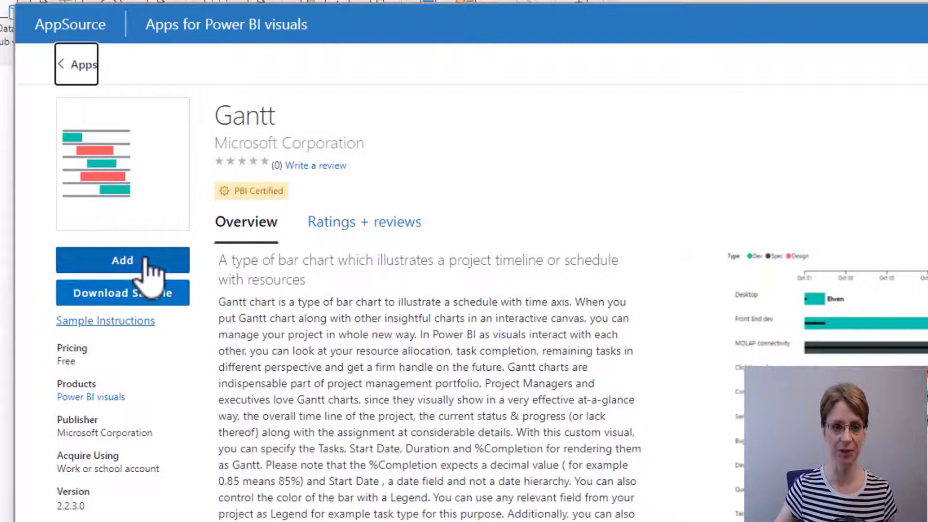
click(147, 261)
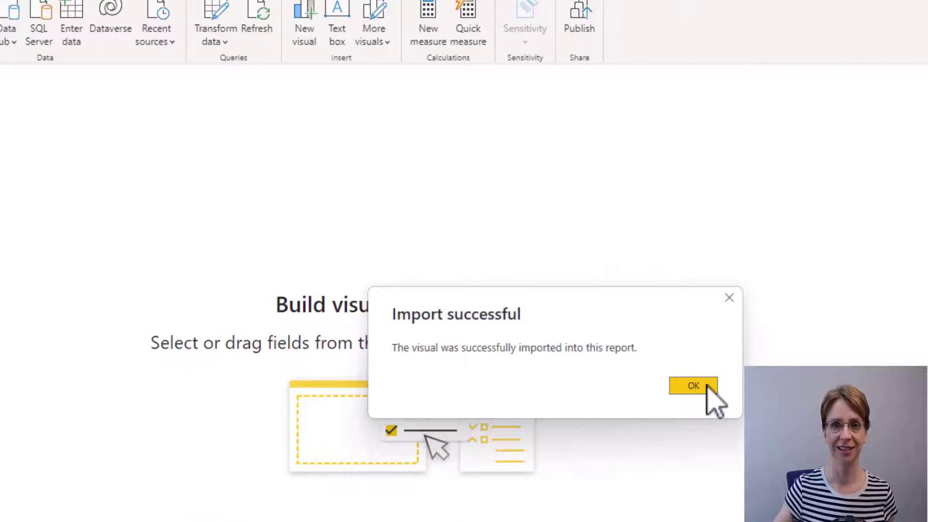
click(707, 386)
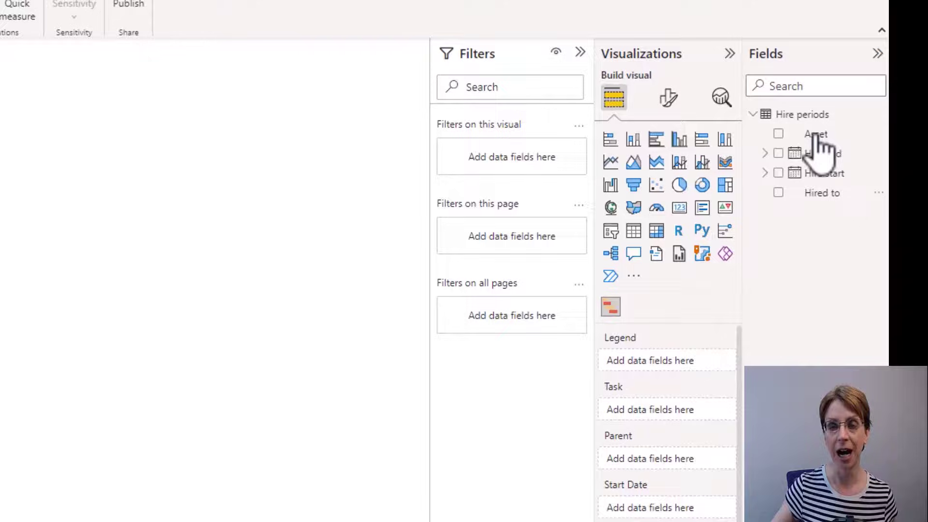
Step: Assign Asset as the Gantt visual's Task, Hire start as Start Date, Hire end as End Date and Hired to as Resource
drag(817, 140, 667, 415)
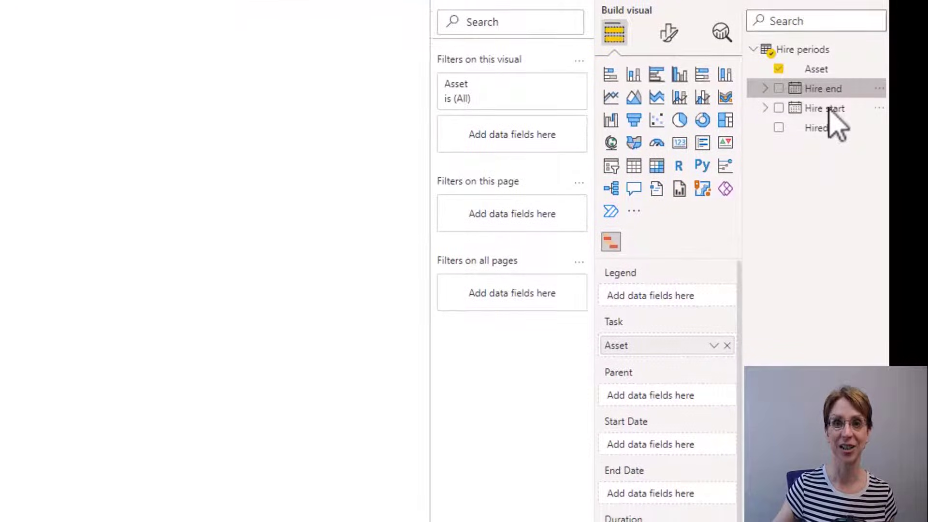
drag(829, 78, 684, 424)
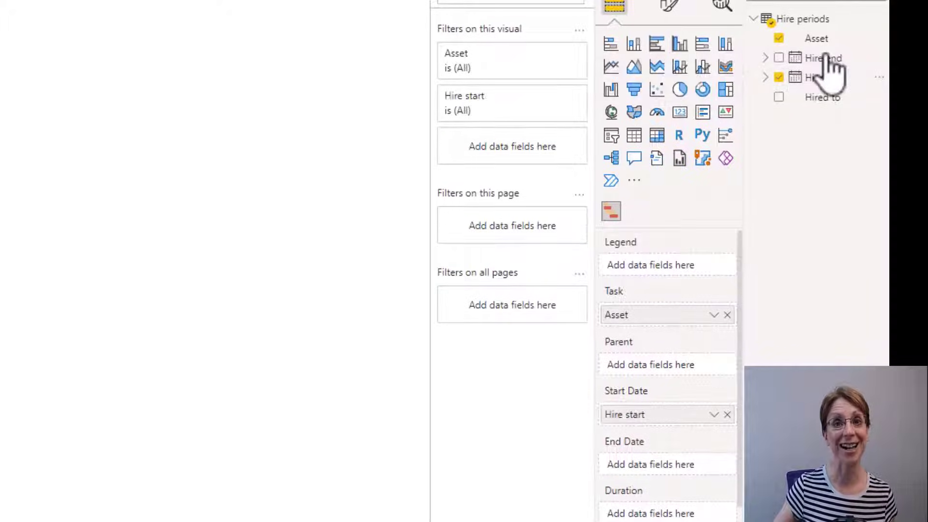
drag(830, 58, 663, 481)
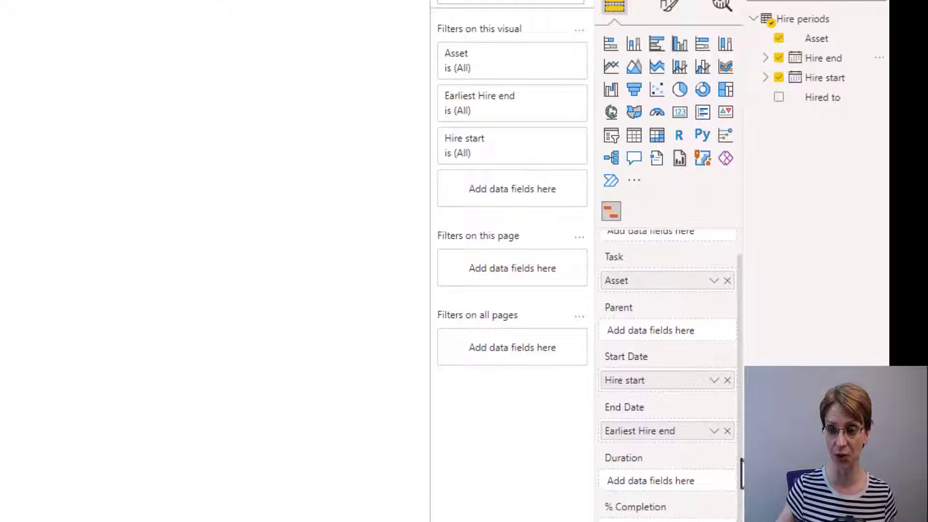
scroll(741, 476, down, 1)
drag(741, 464, 741, 516)
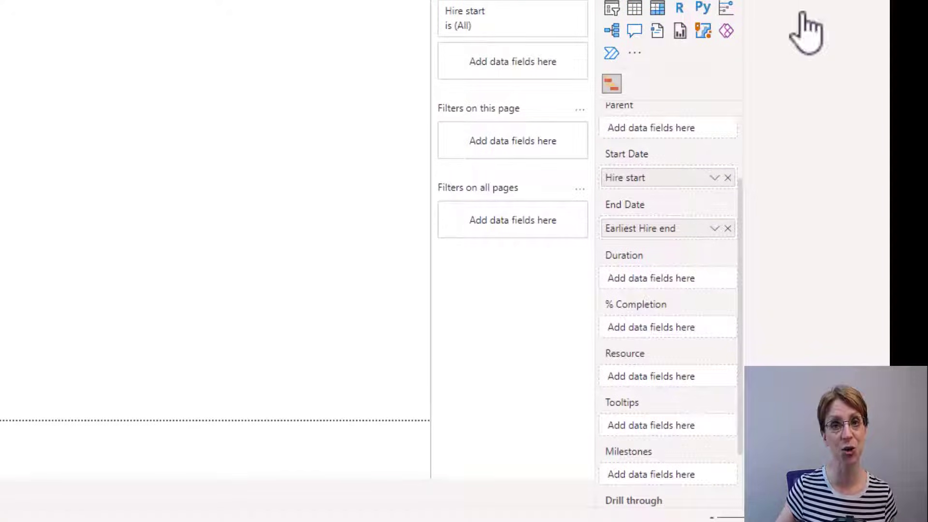
drag(806, 31, 669, 380)
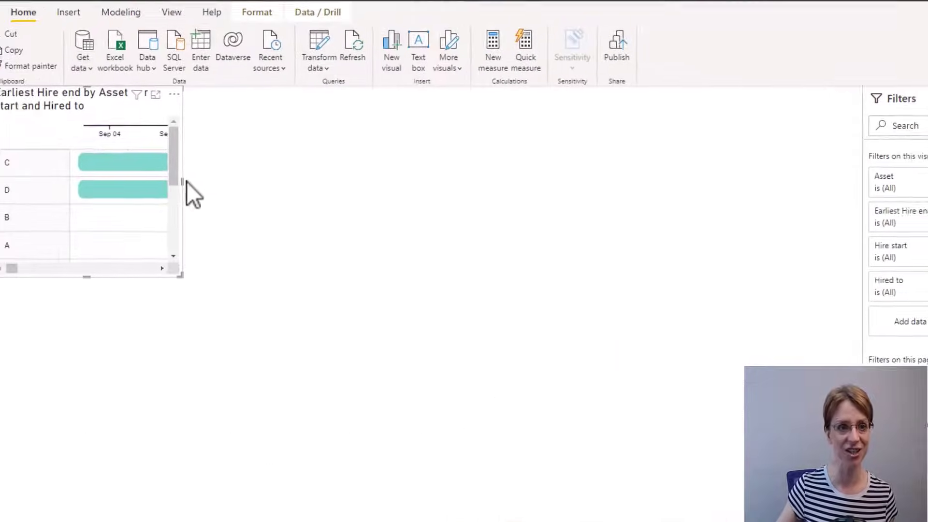
Step: Widen the Gantt chart to nearly the full page width and turn on Group Tasks
drag(182, 185, 821, 186)
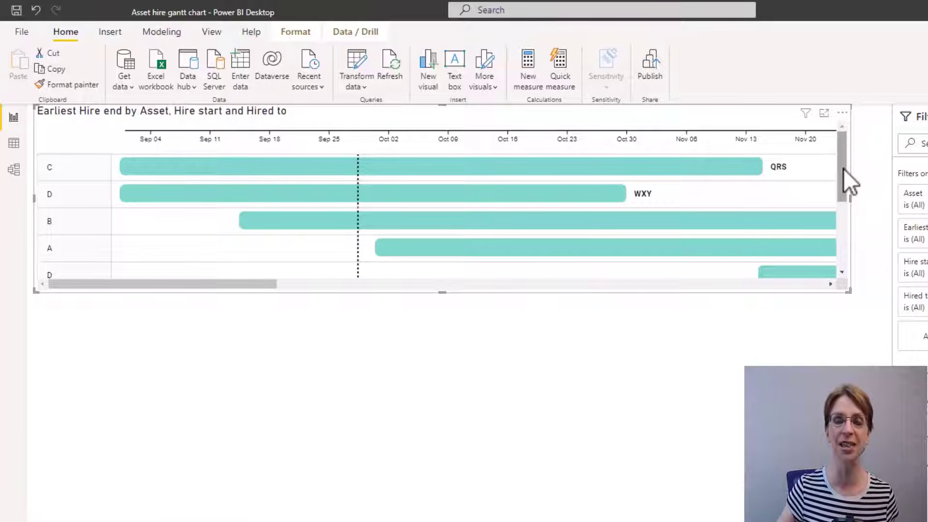
mouse_move(843, 170)
mouse_down()
mouse_move(842, 251)
mouse_move(843, 182)
mouse_up()
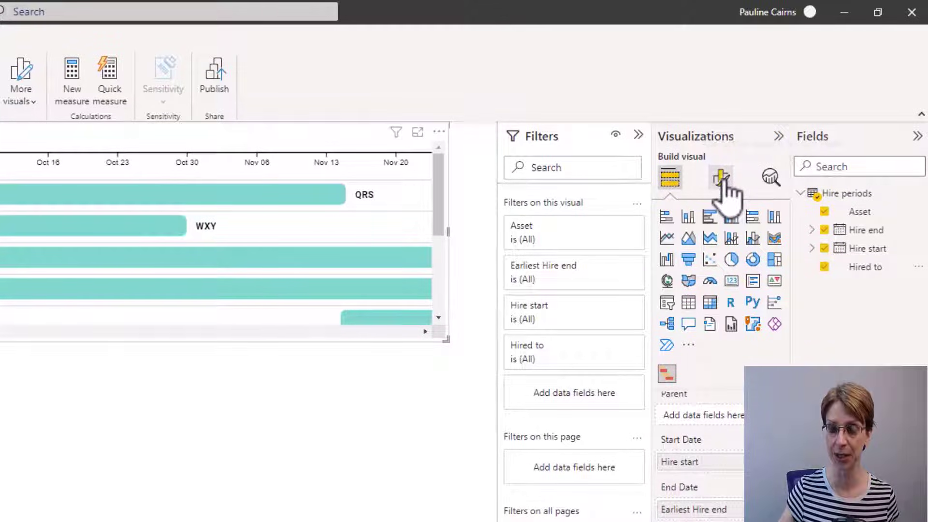
click(723, 181)
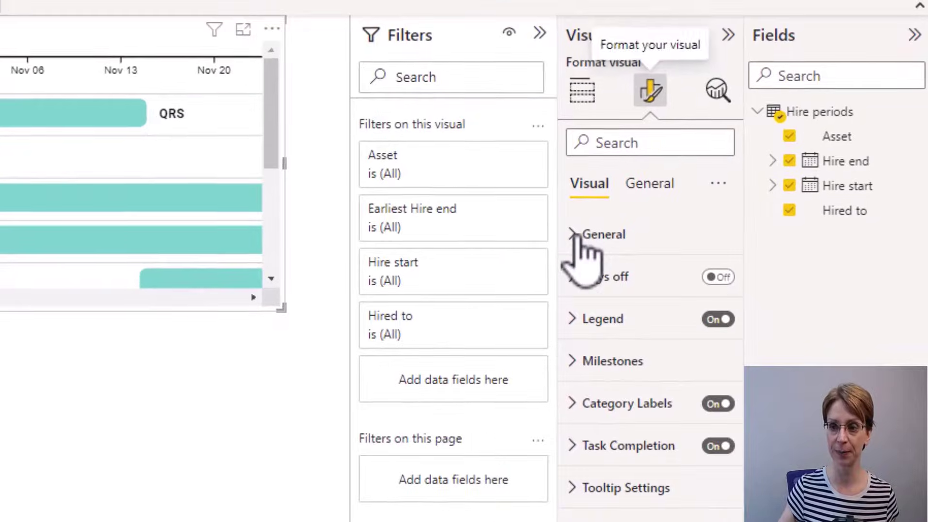
click(576, 233)
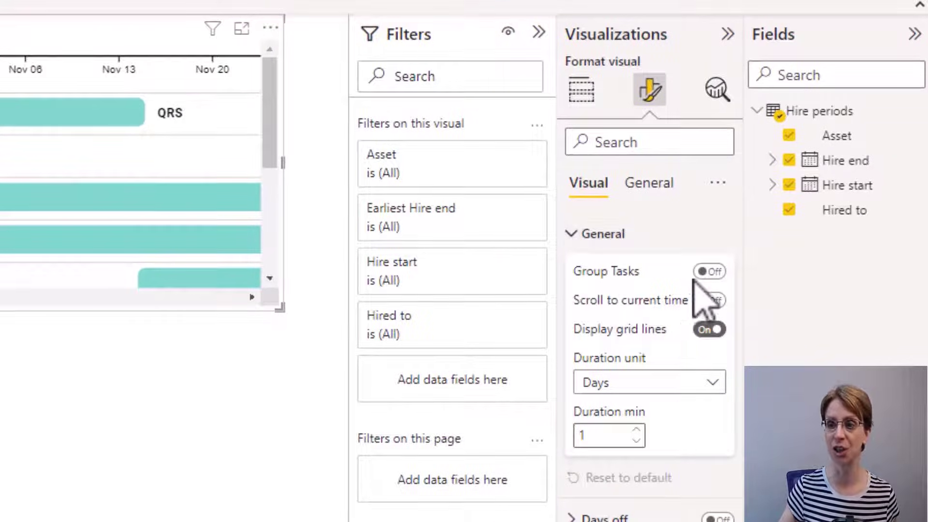
click(721, 272)
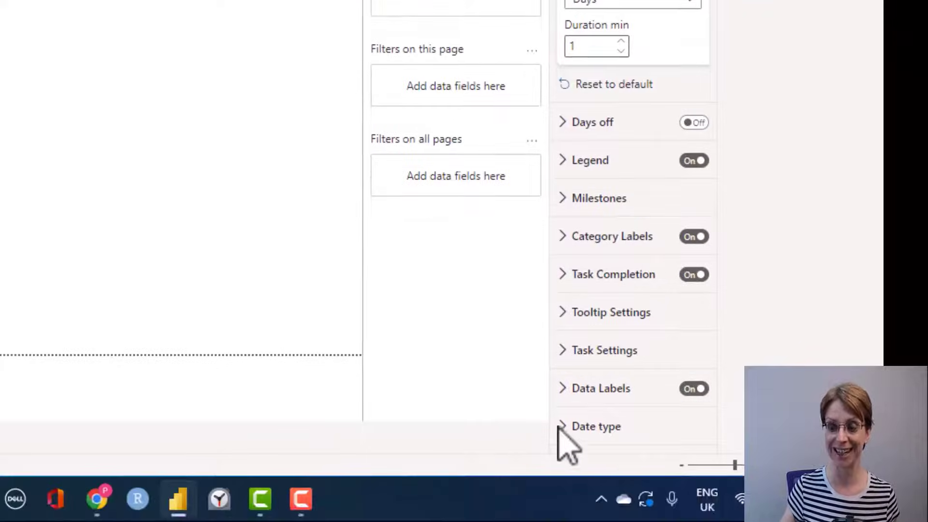
Step: Set the Gantt chart's date type to Month
click(570, 430)
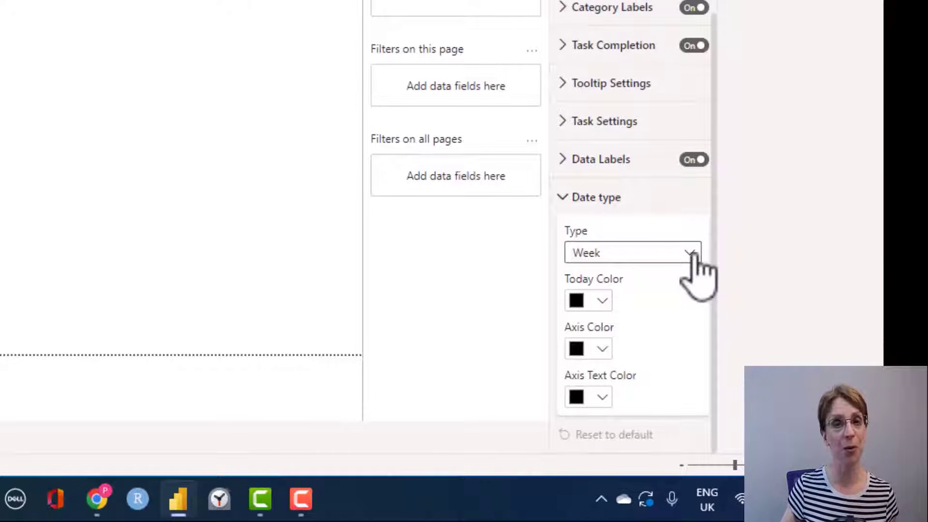
click(691, 256)
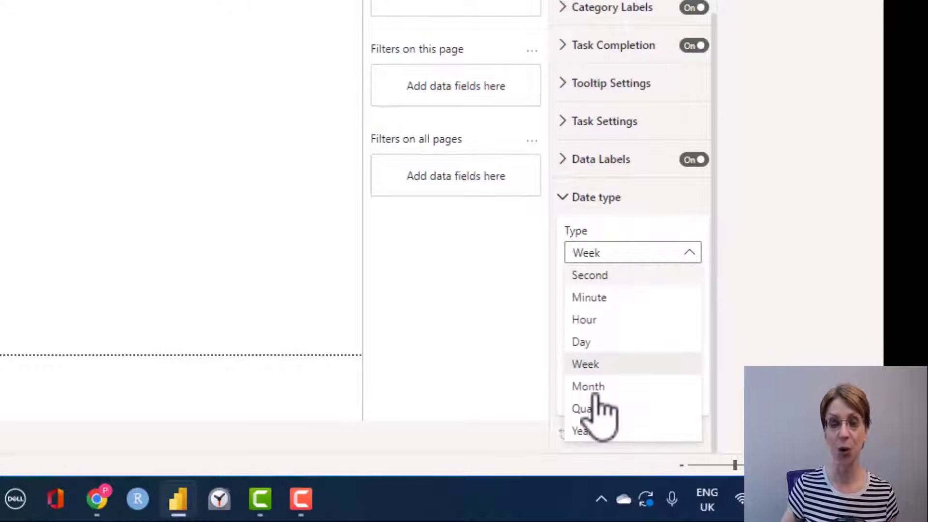
click(597, 389)
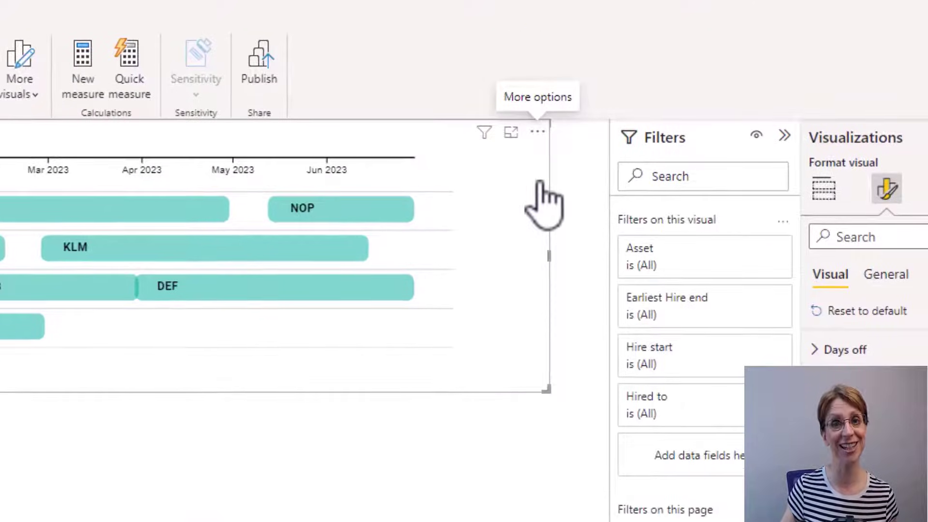
Step: Sort the Gantt chart's axis by Asset
click(538, 133)
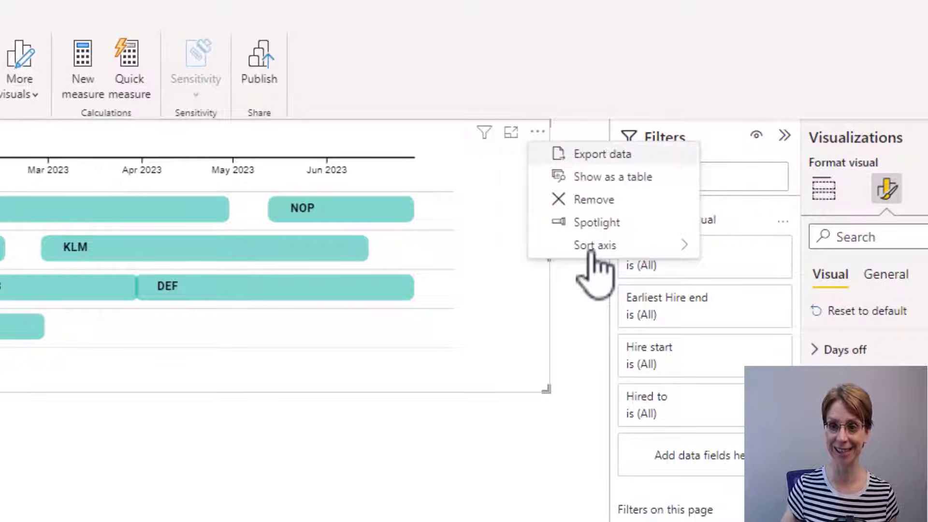
click(595, 247)
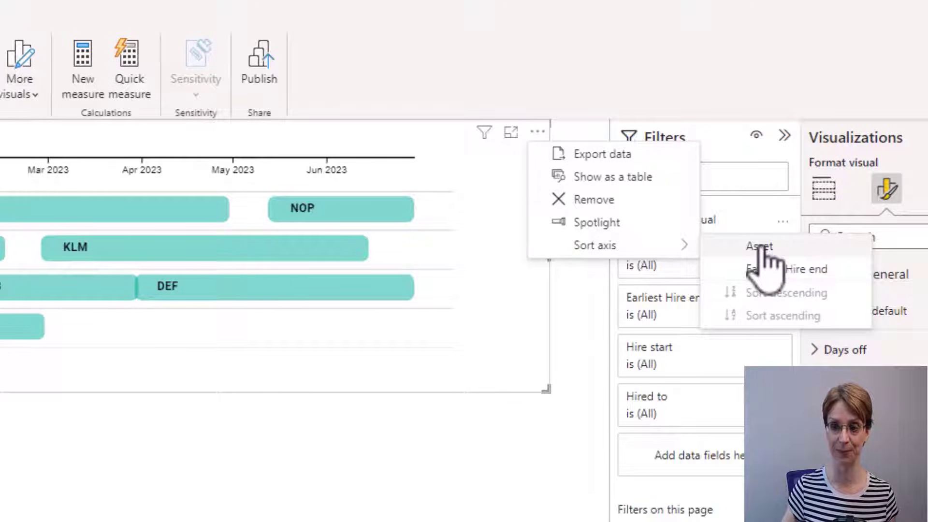
click(763, 248)
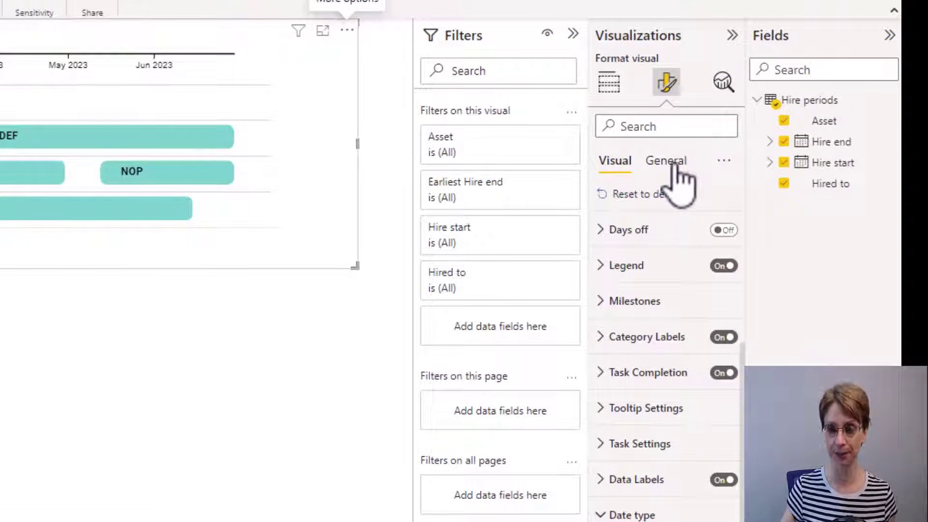
Step: Replace the Gantt chart's title text with "Asset Hire" and deselect the chart
click(677, 166)
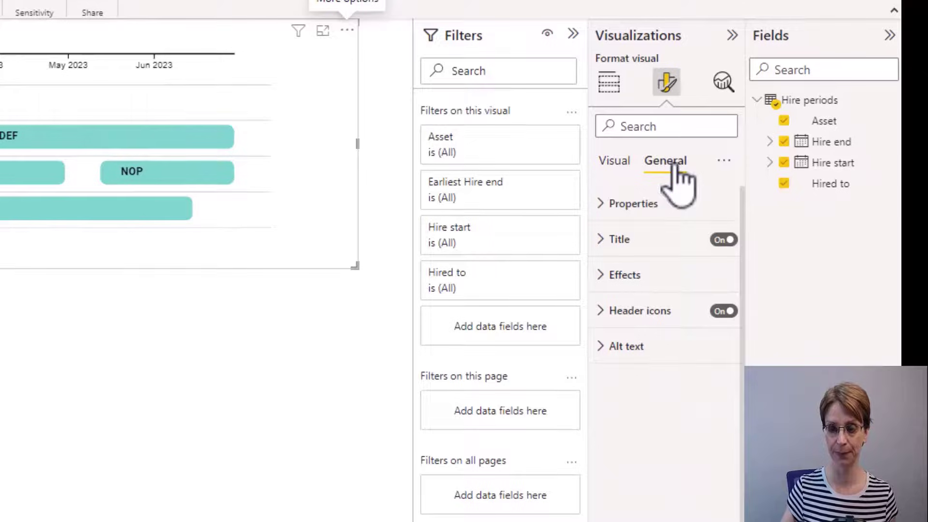
click(607, 240)
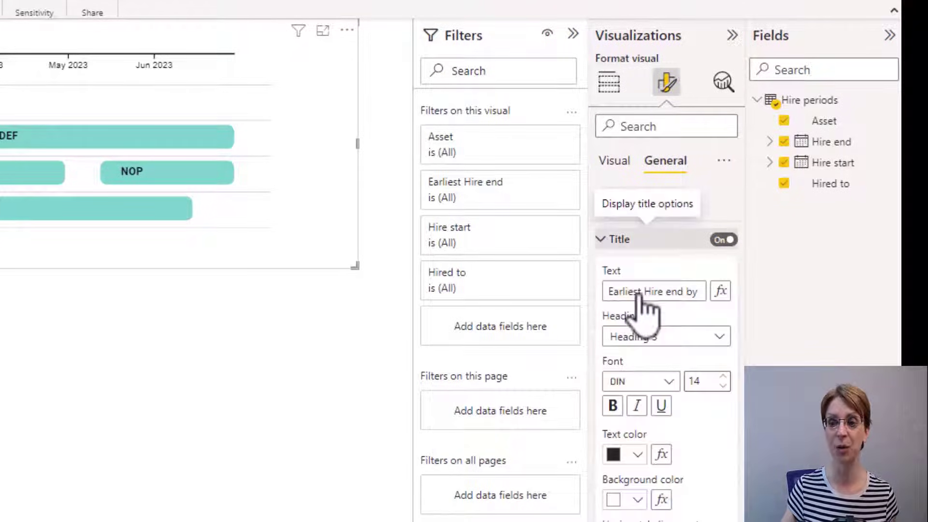
click(640, 292)
key(ctrl+a)
key(BackSpace)
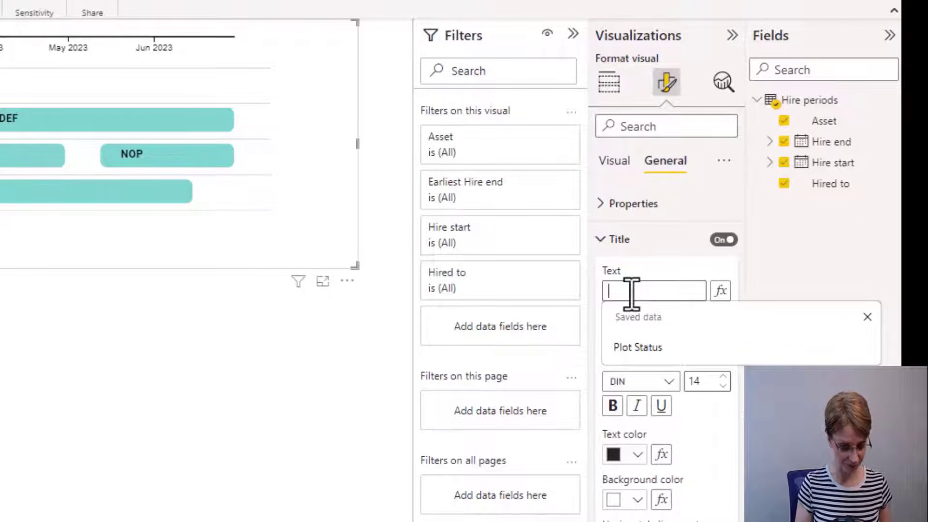
text(Asset Hire)
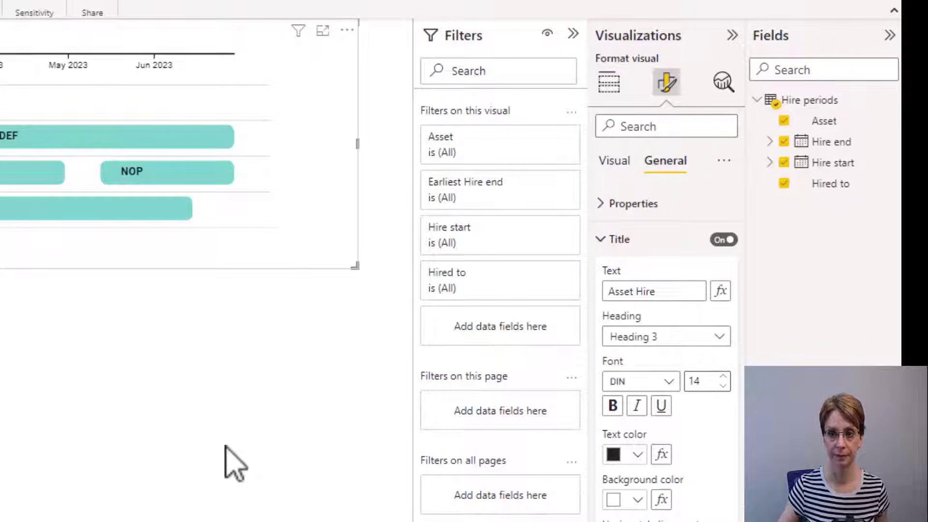
click(232, 464)
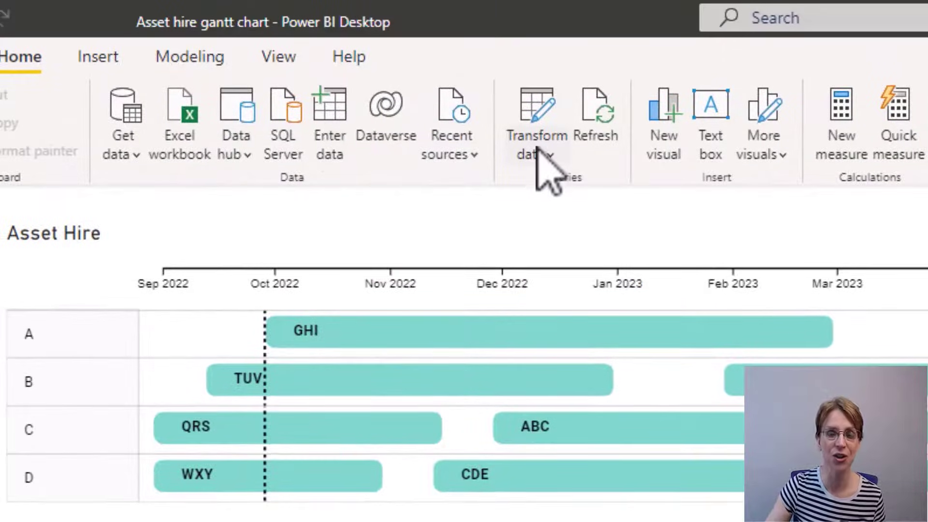
Step: Open the data in Power Query Editor and sort Hire periods by Asset, then by Hire start, both ascending
click(538, 150)
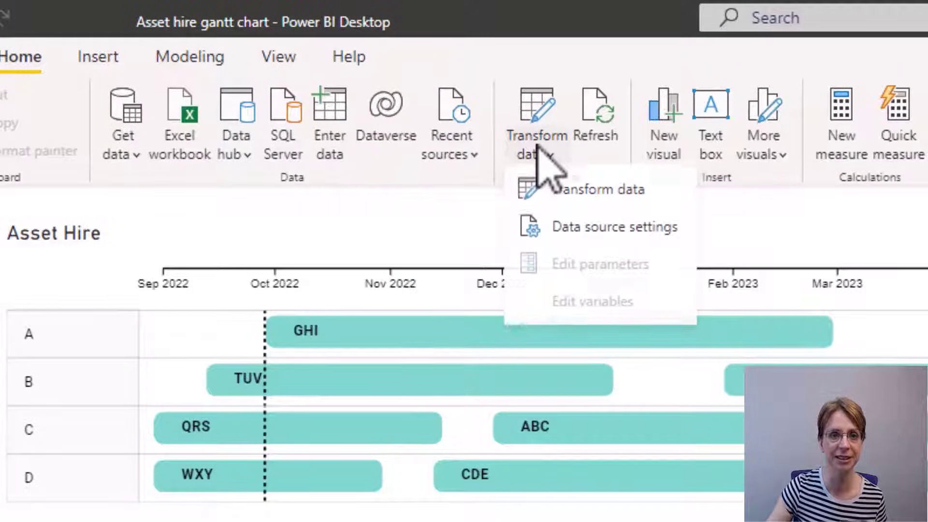
click(614, 194)
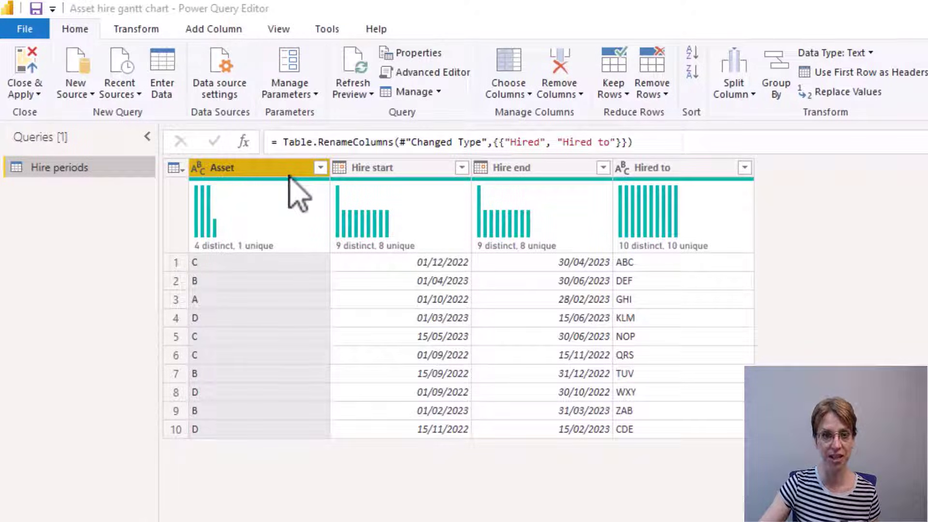
click(320, 168)
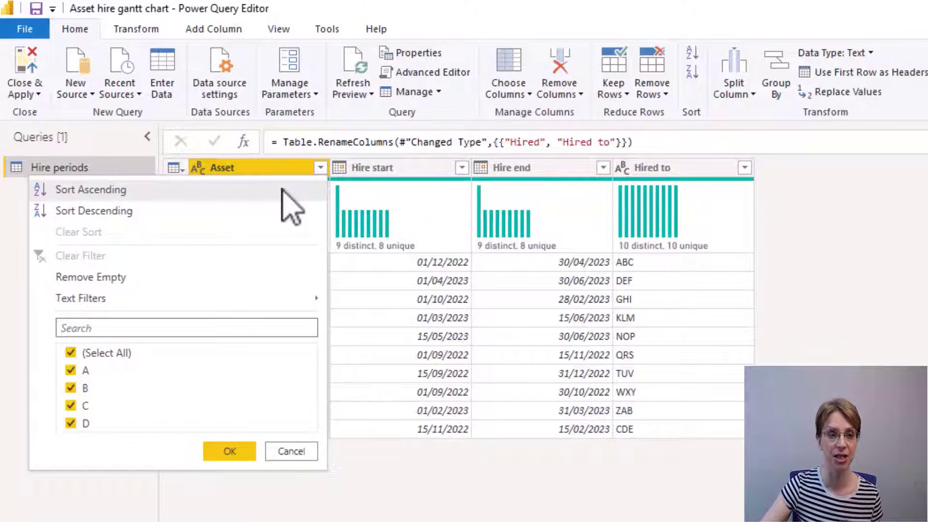
click(292, 207)
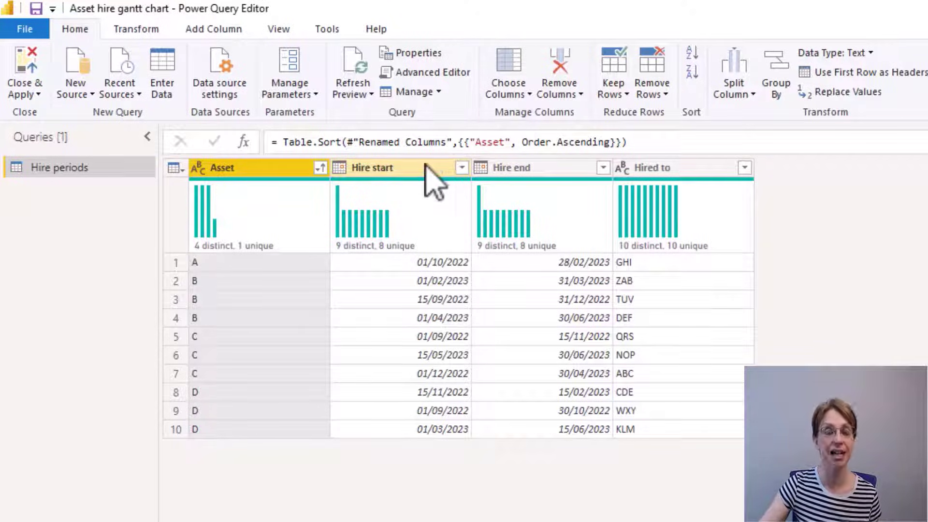
click(459, 169)
click(463, 168)
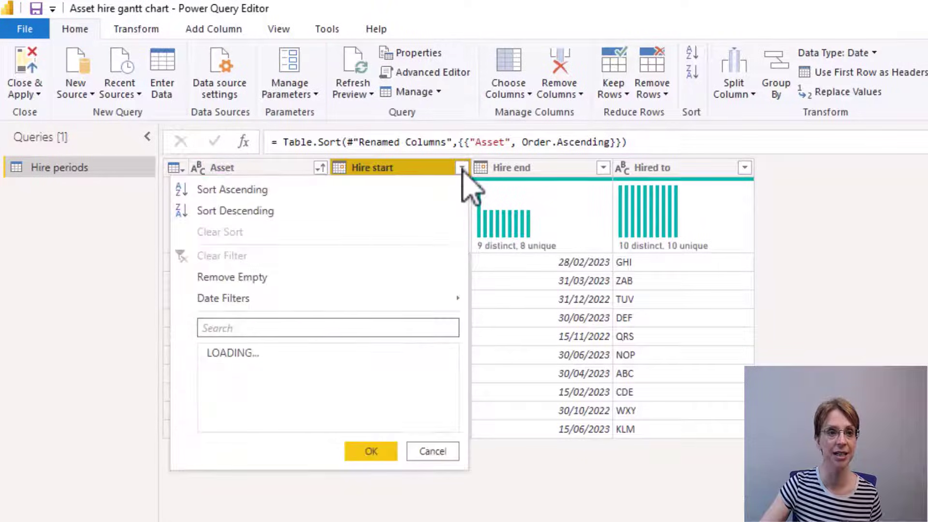
click(382, 190)
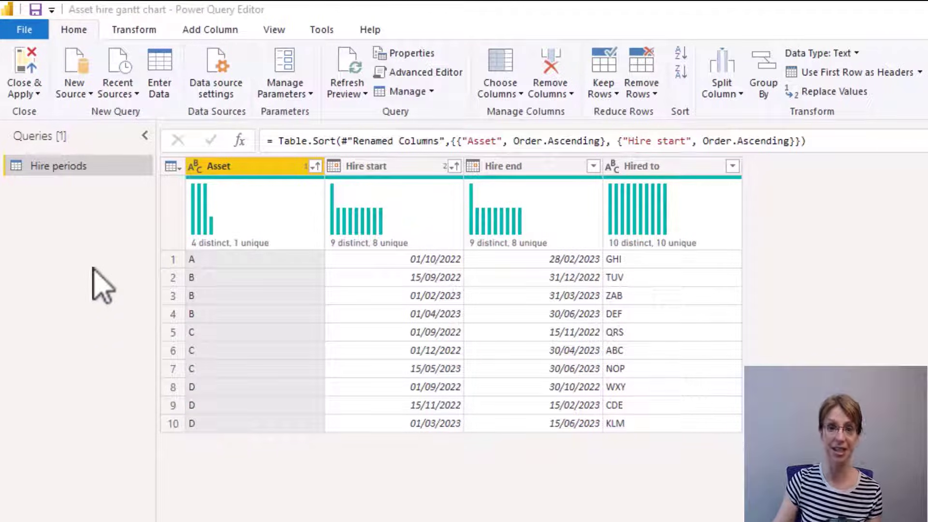
Step: Duplicate the Hire periods query and add two index columns to the copy, one starting from 0 and one from 1
right_click(94, 170)
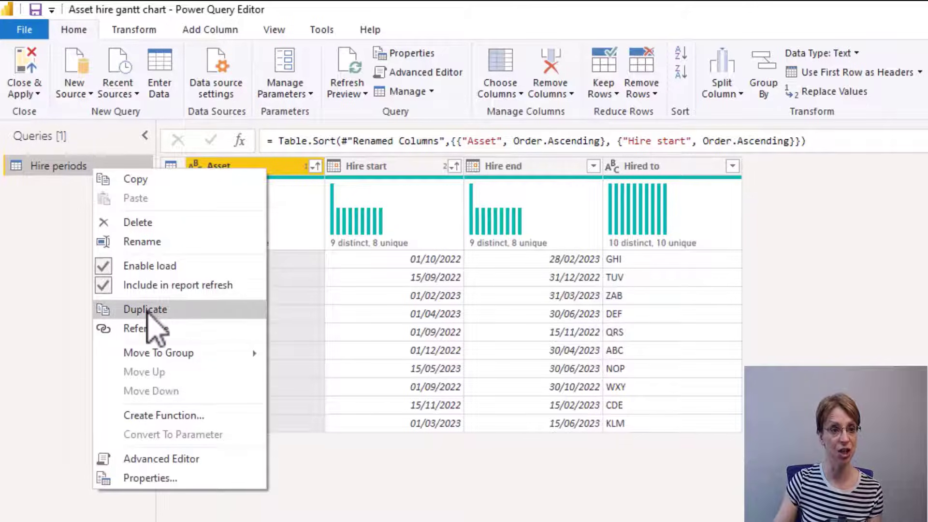
click(146, 311)
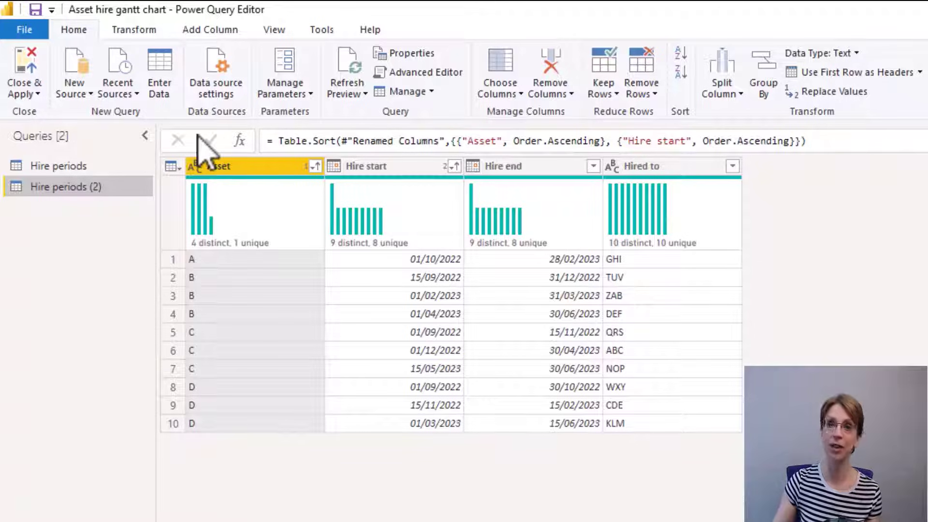
click(224, 29)
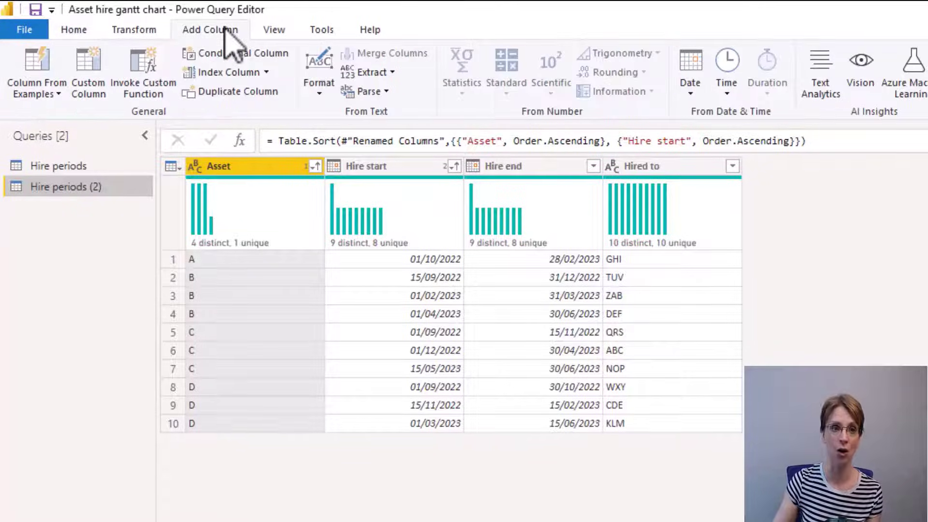
click(267, 72)
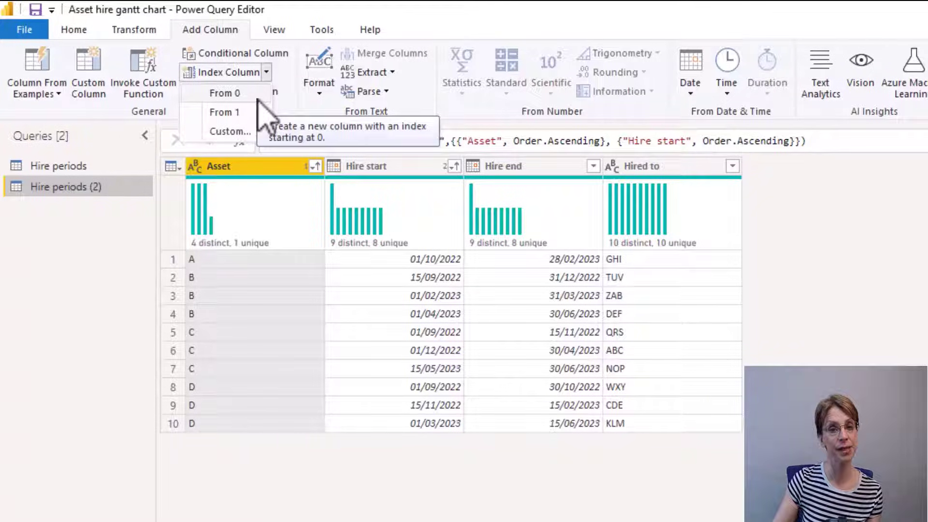
click(257, 99)
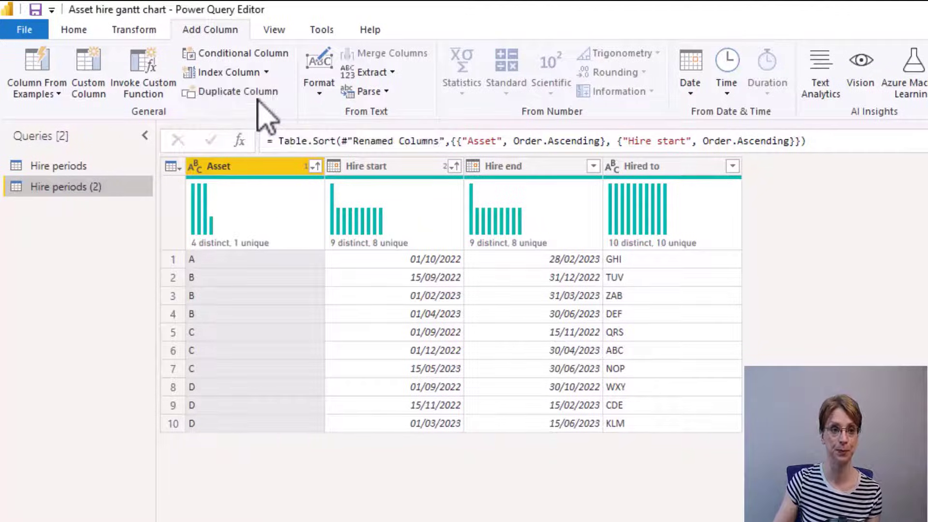
click(267, 72)
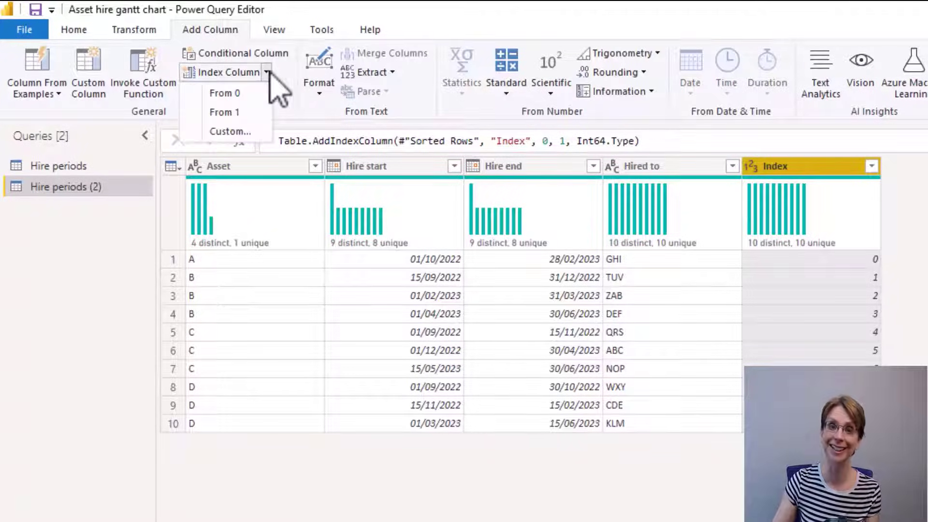
click(262, 114)
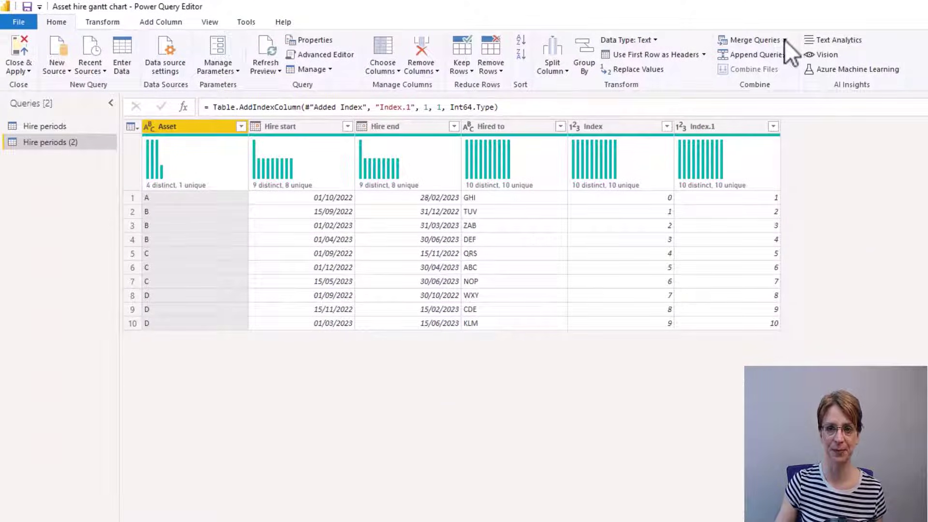
Step: Merge Hire periods (2) with itself using a left outer join, matching Index and Asset to Index.1 and Asset respectively
click(786, 40)
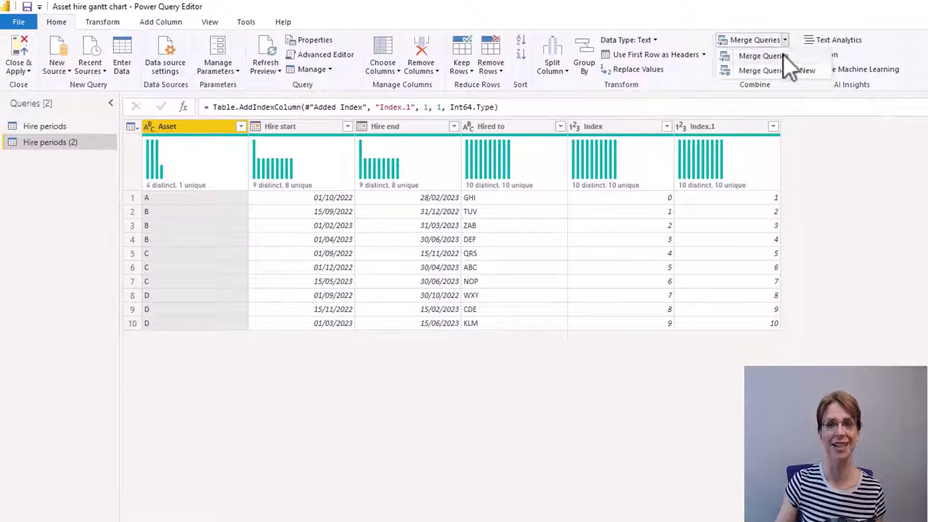
click(782, 54)
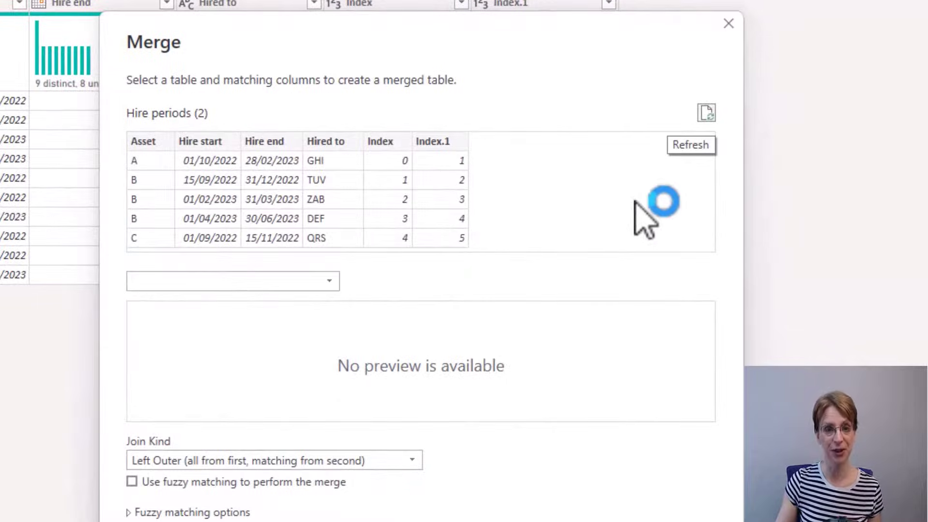
click(392, 143)
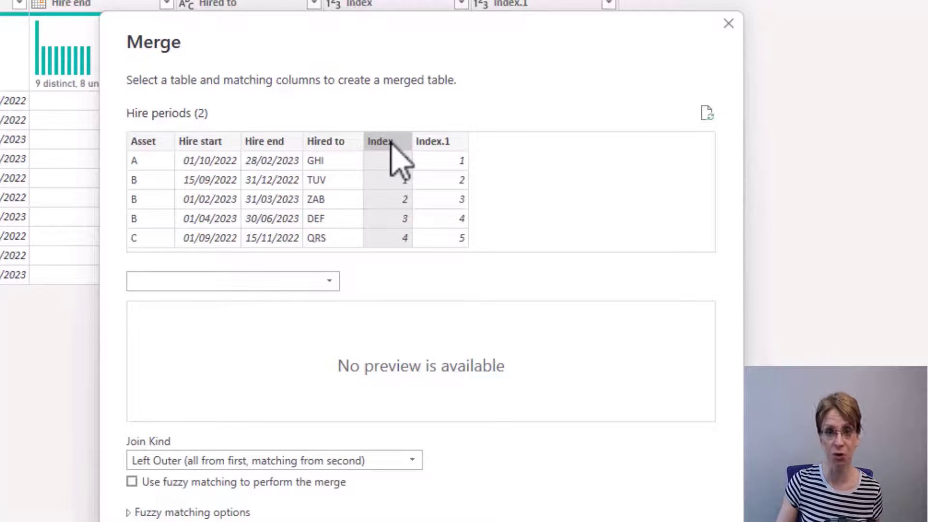
ctrl+click(150, 144)
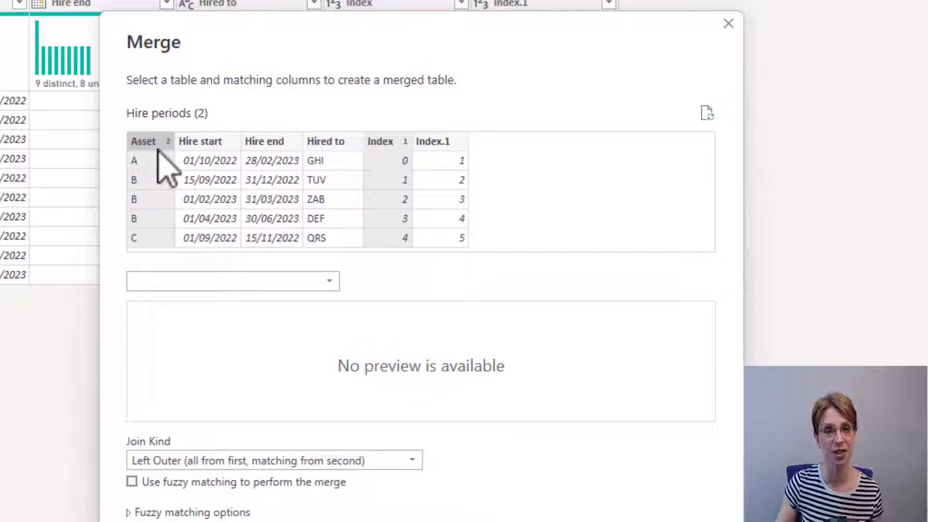
click(331, 283)
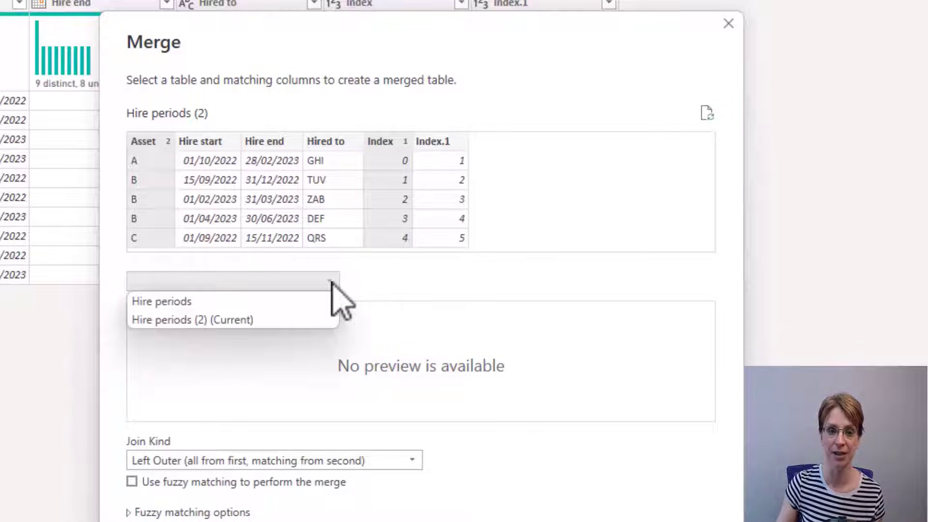
click(296, 320)
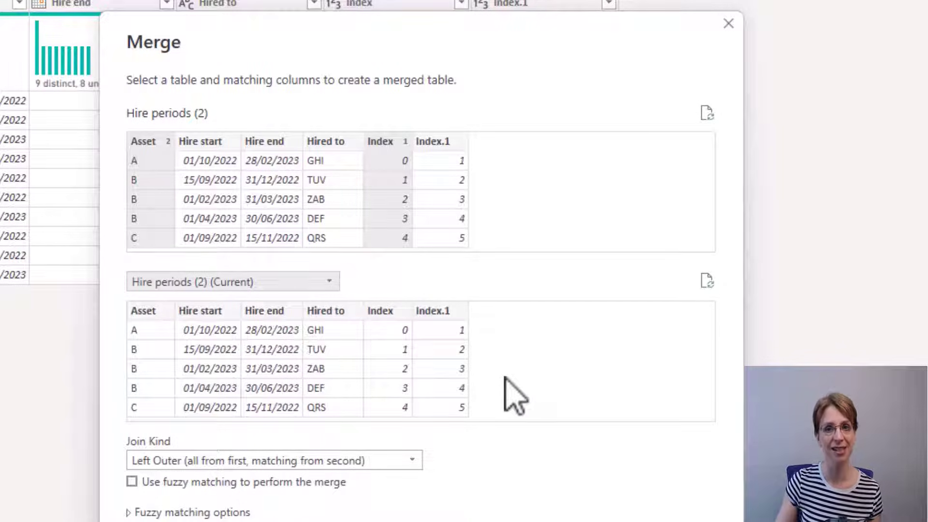
click(440, 312)
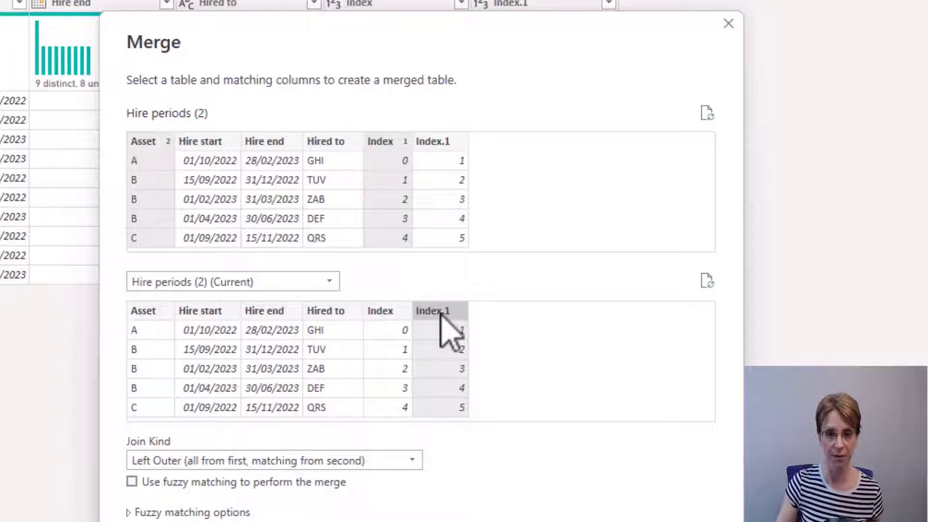
ctrl+click(148, 311)
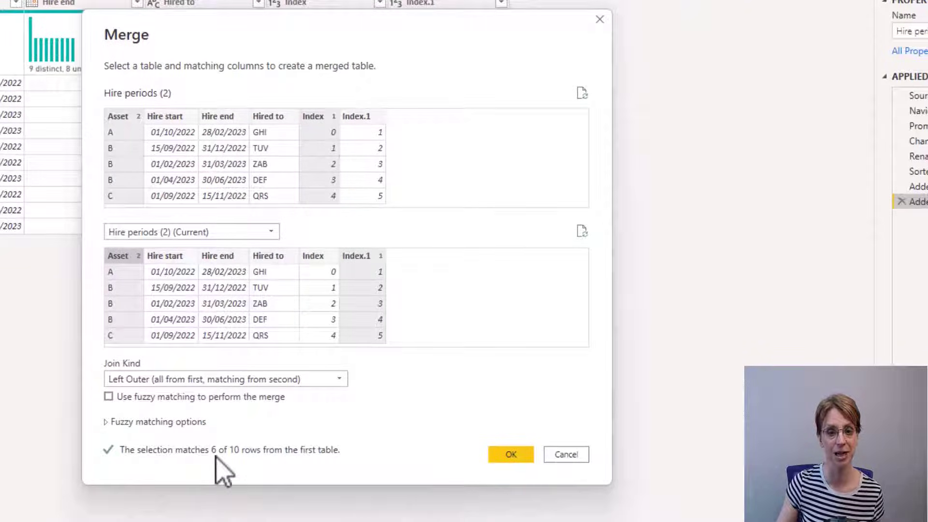
click(513, 455)
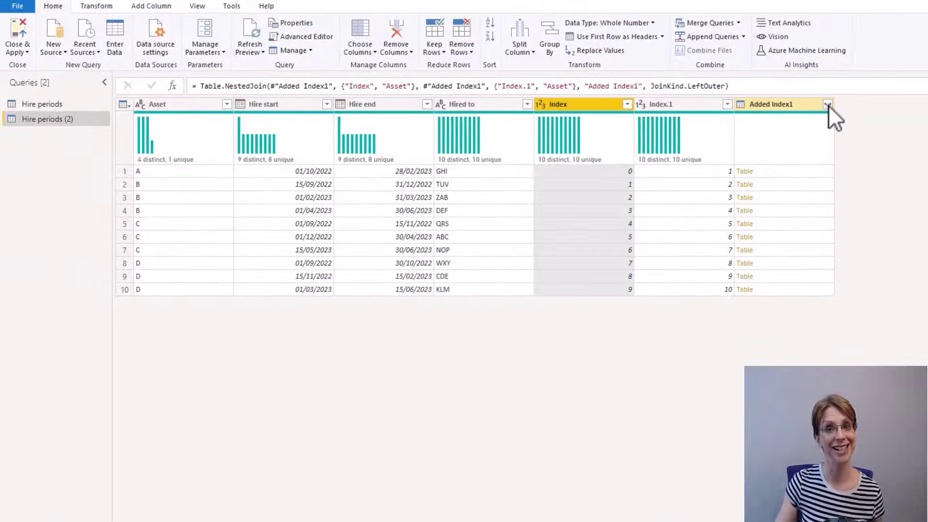
Step: Expand the merged Added Index1 column to only Asset and Hire end, keeping the original column name as prefix
click(828, 105)
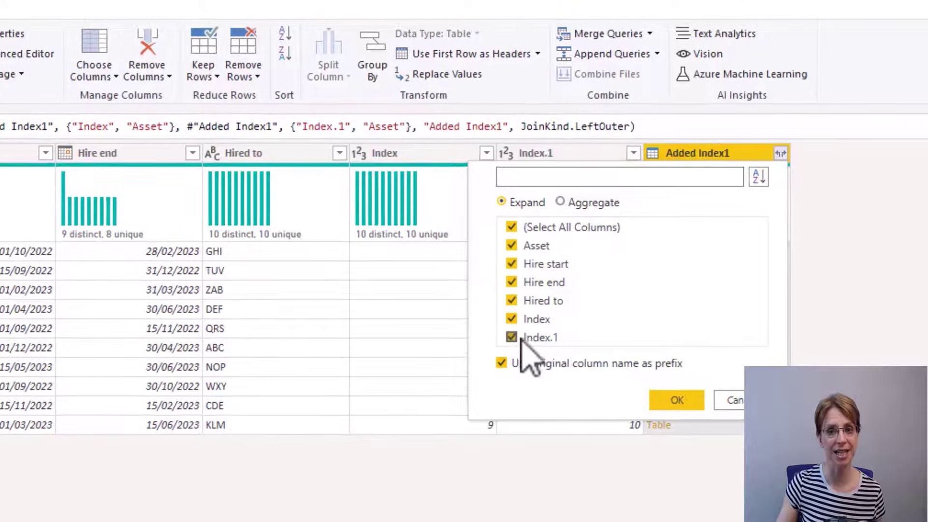
click(645, 229)
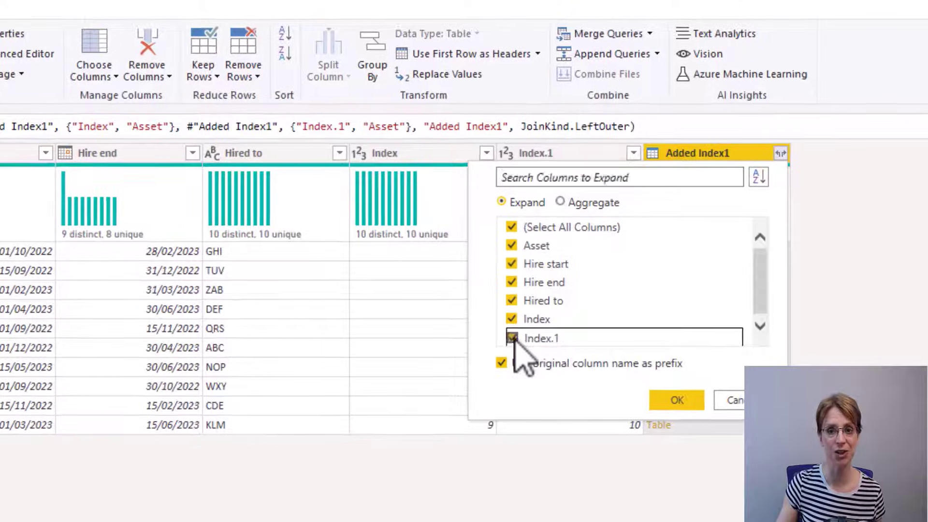
click(511, 319)
click(512, 301)
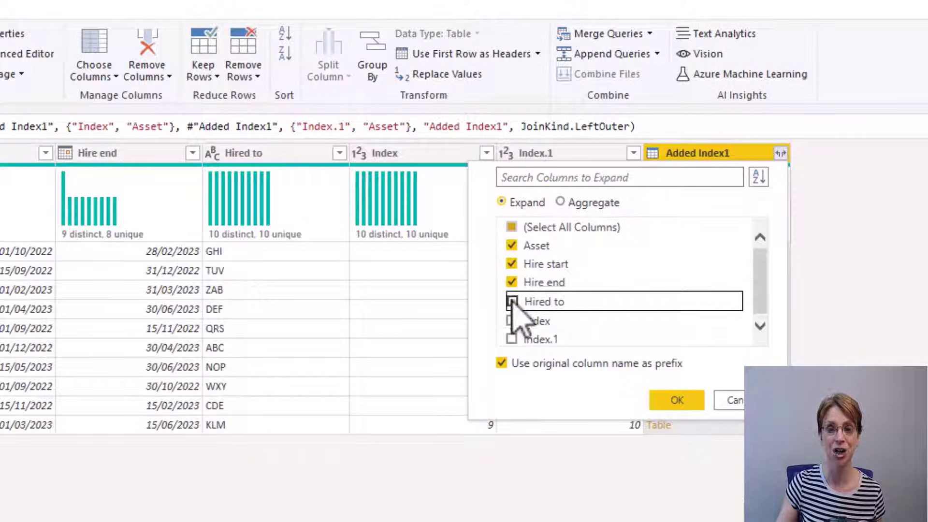
click(512, 264)
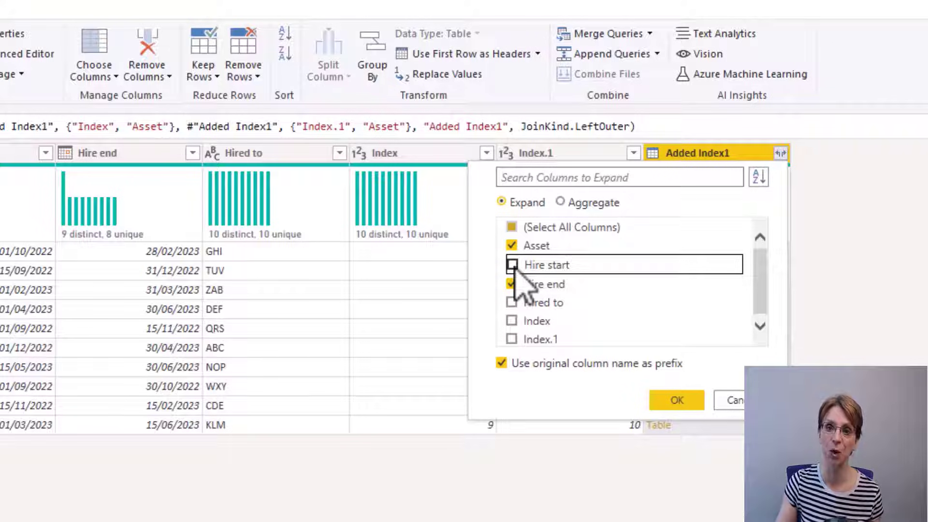
click(676, 401)
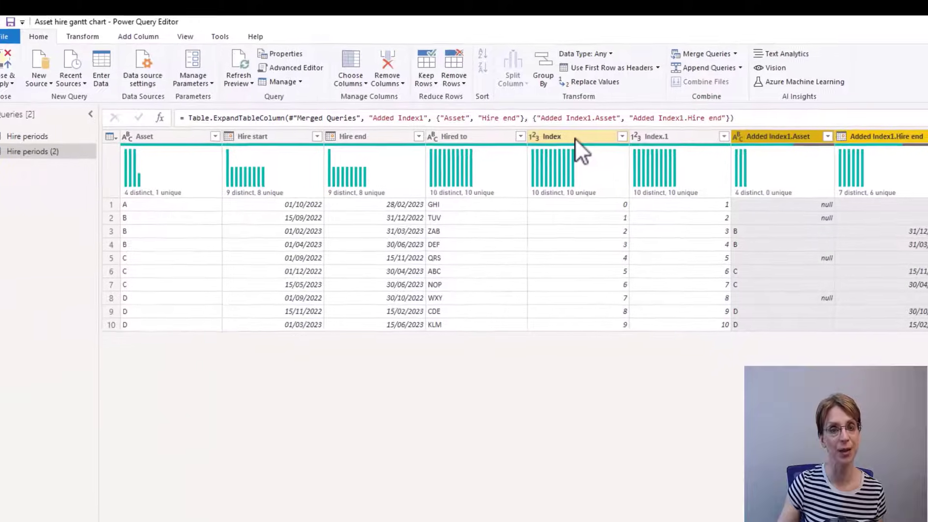
Step: Remove the Index and Index.1 columns from Hire periods (2)
click(419, 153)
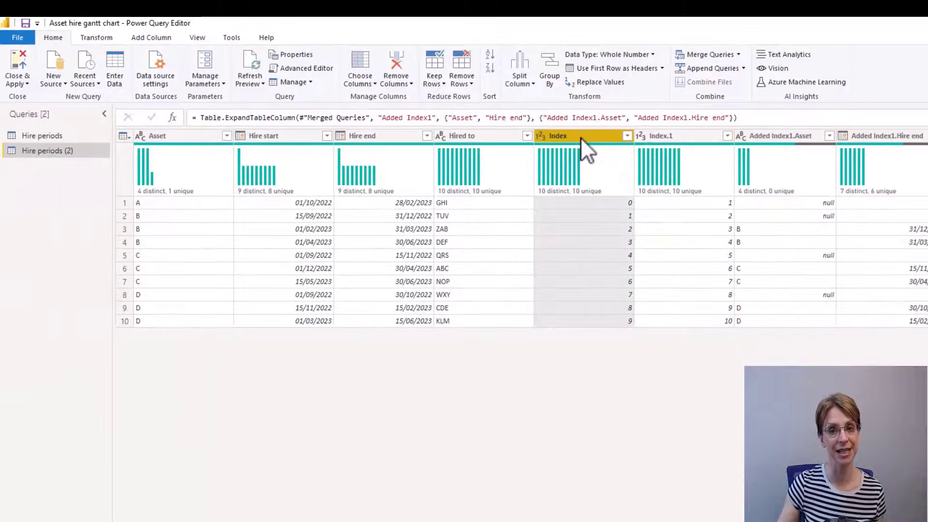
ctrl+click(665, 138)
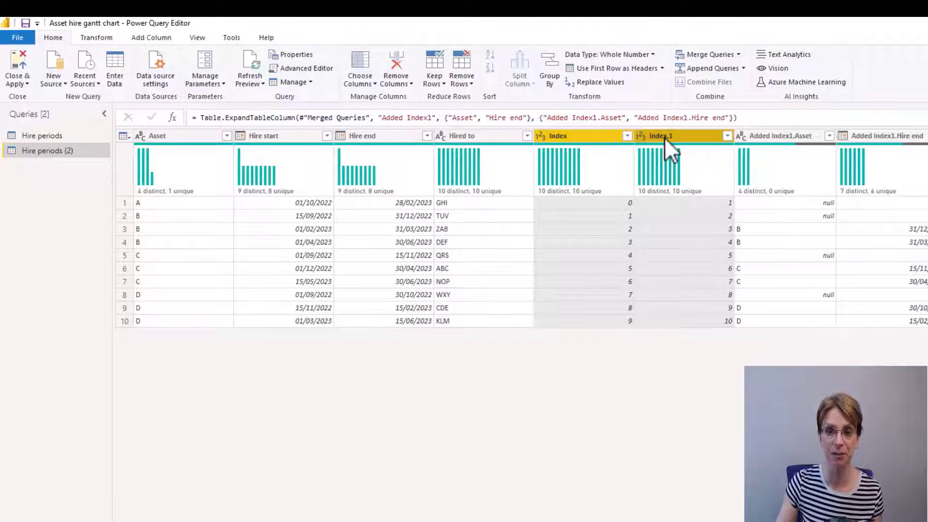
right_click(666, 138)
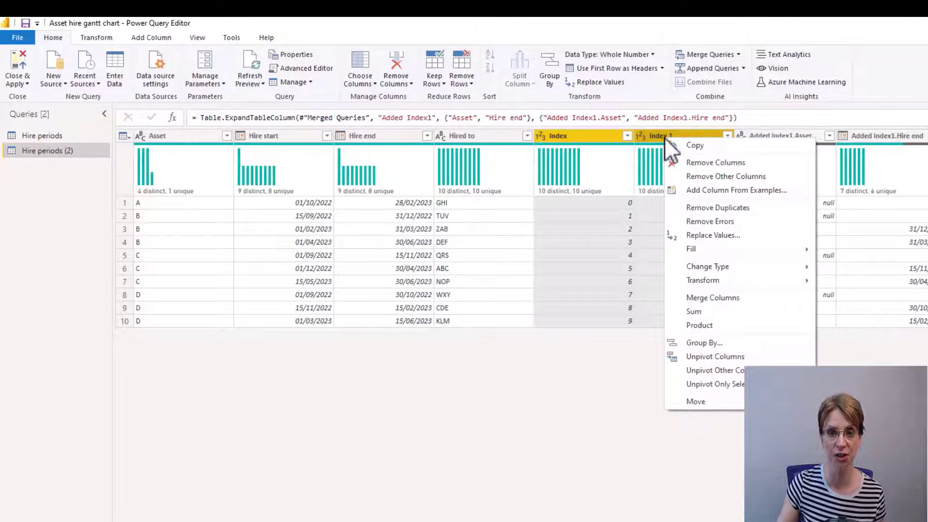
click(695, 166)
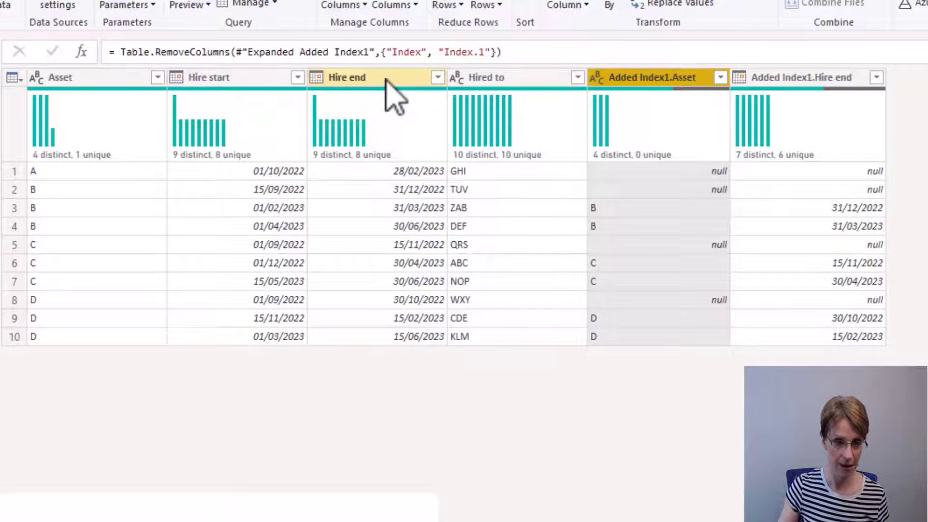
Step: Remove the Hire end, Hired to and Added Index1.Asset columns from the query
ctrl+click(495, 77)
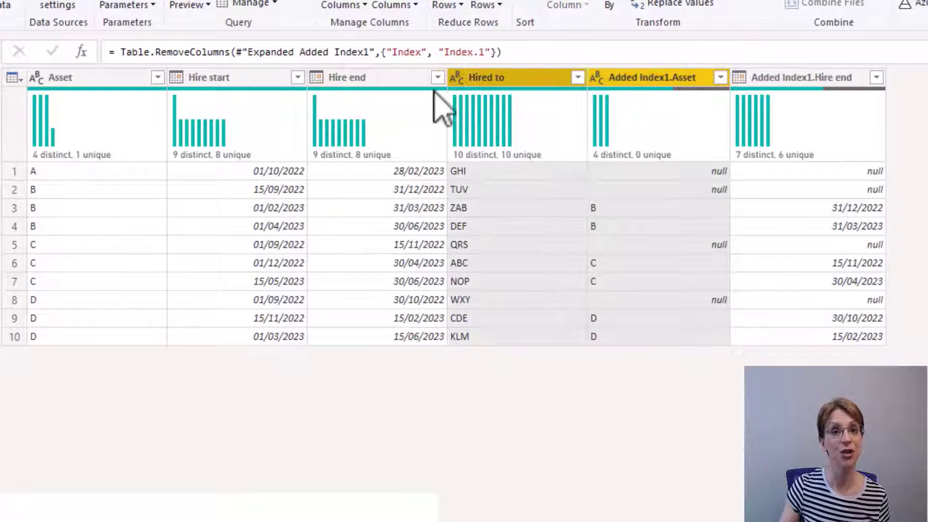
ctrl+click(408, 84)
right_click(410, 86)
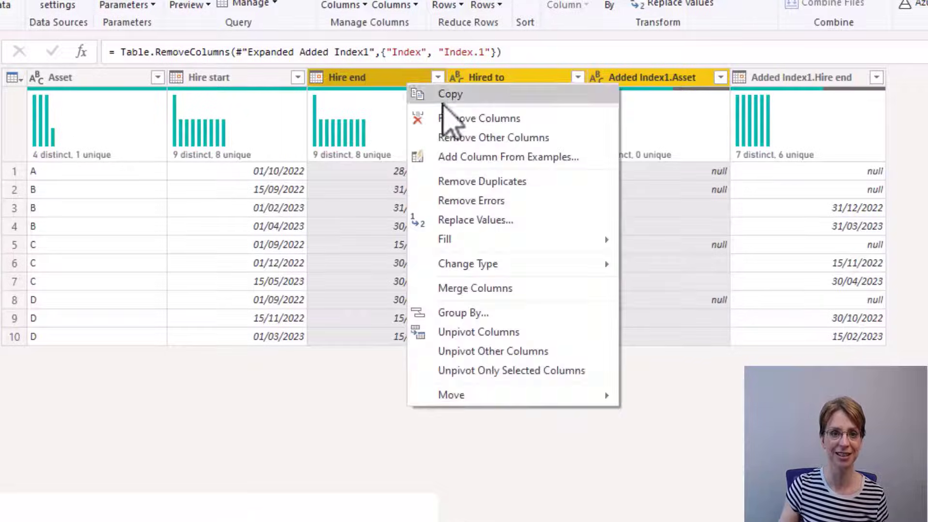
click(454, 119)
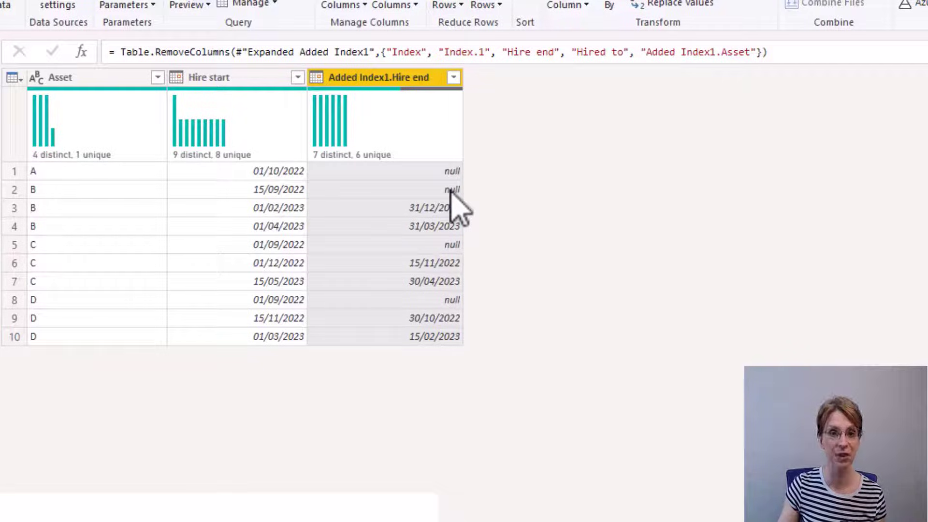
Step: Filter the null values out of the Added Index1.Hire end column
click(460, 80)
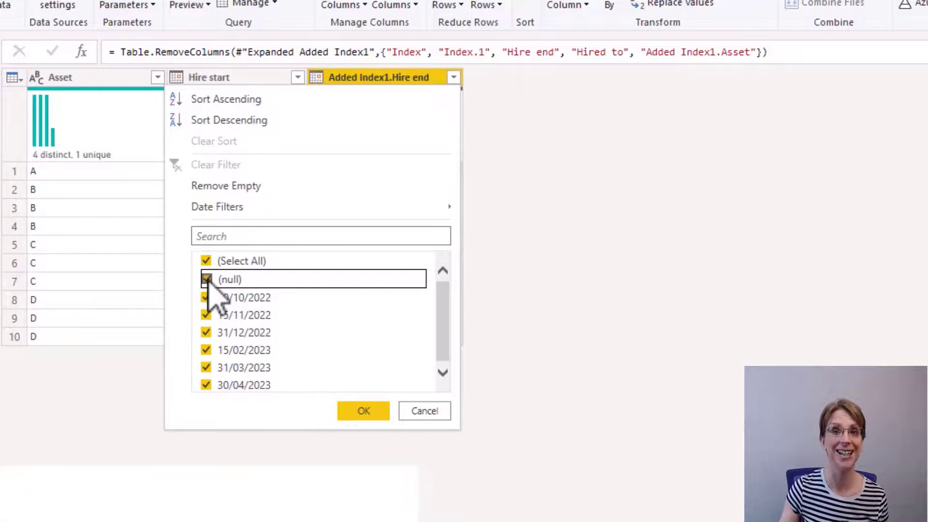
click(206, 279)
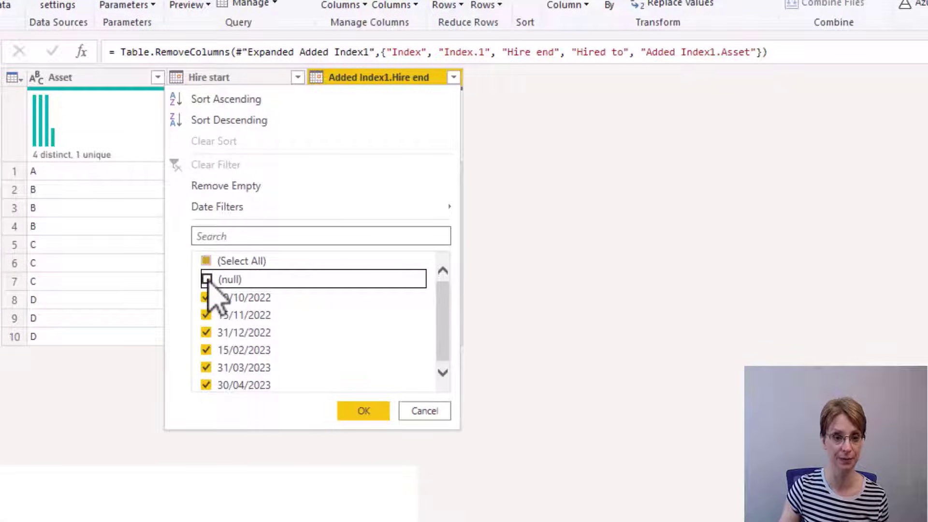
click(357, 412)
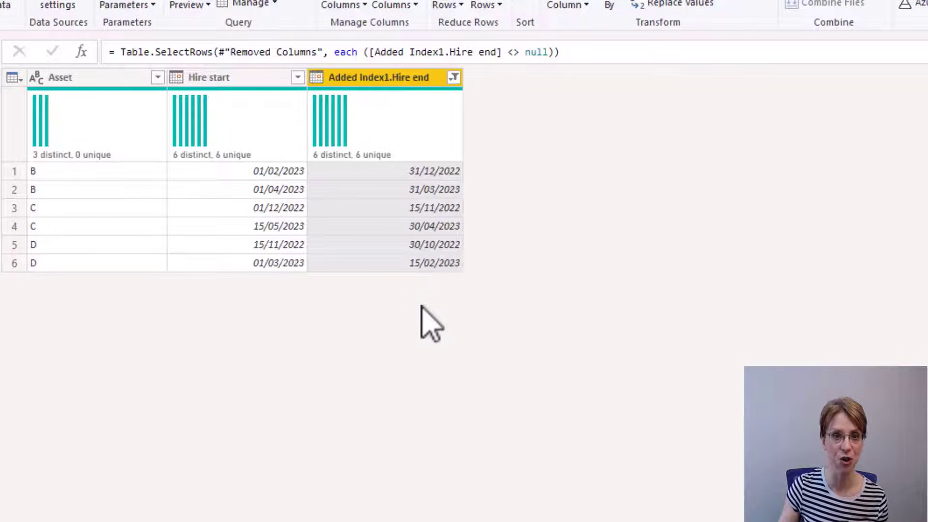
Step: Add a custom column "Available from" with the formula Date.AddDays([Added Index1.Hire end], 1) and set its data type to Date
click(53, 0)
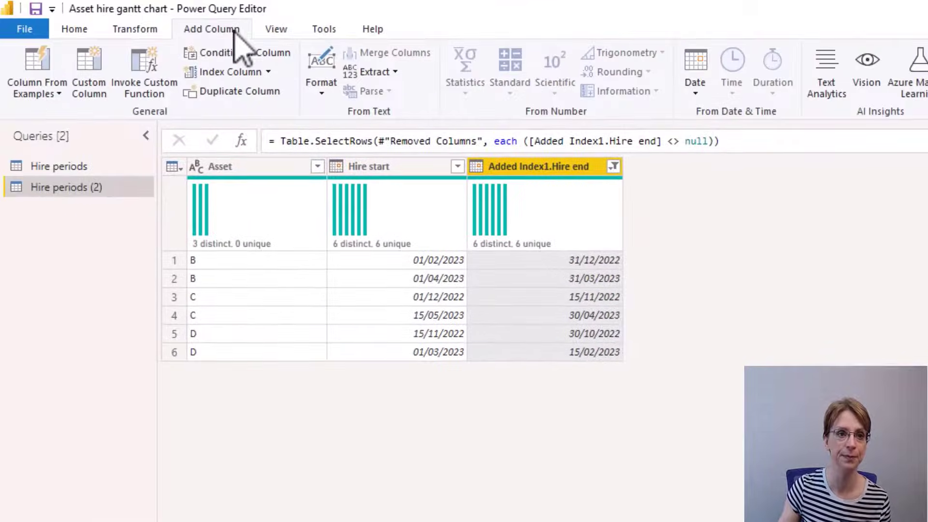
click(106, 78)
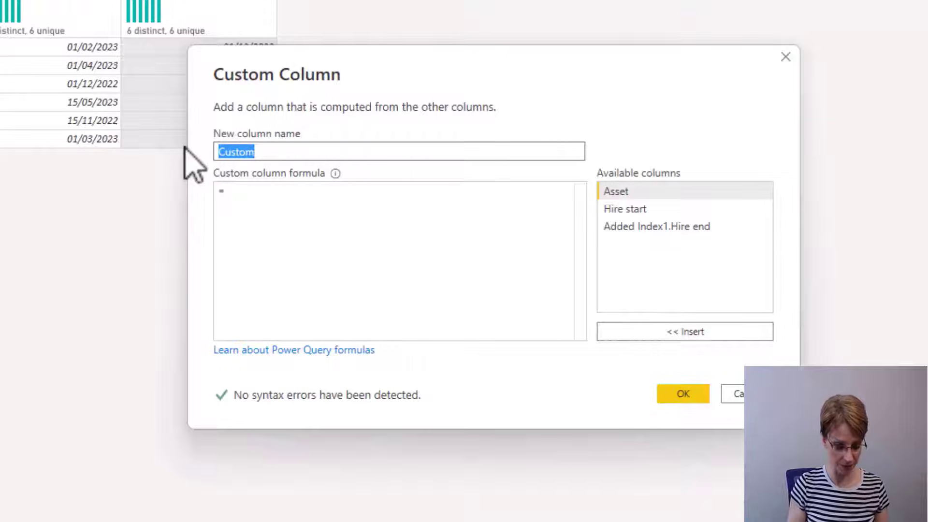
text(Available from)
click(356, 199)
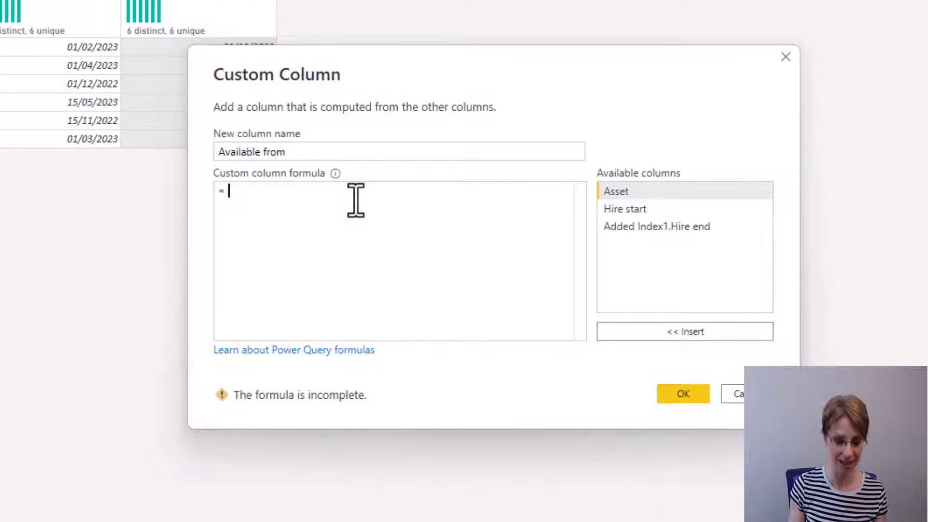
text(Da)
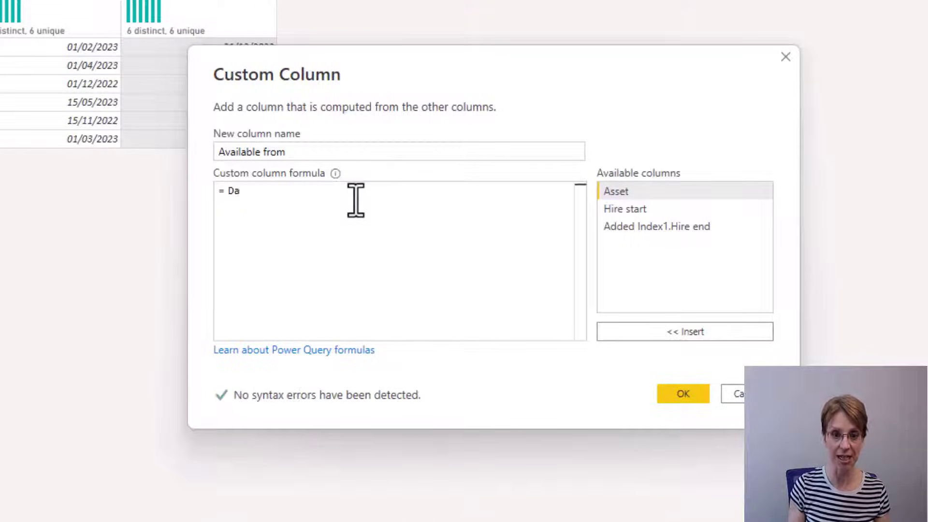
text(te)
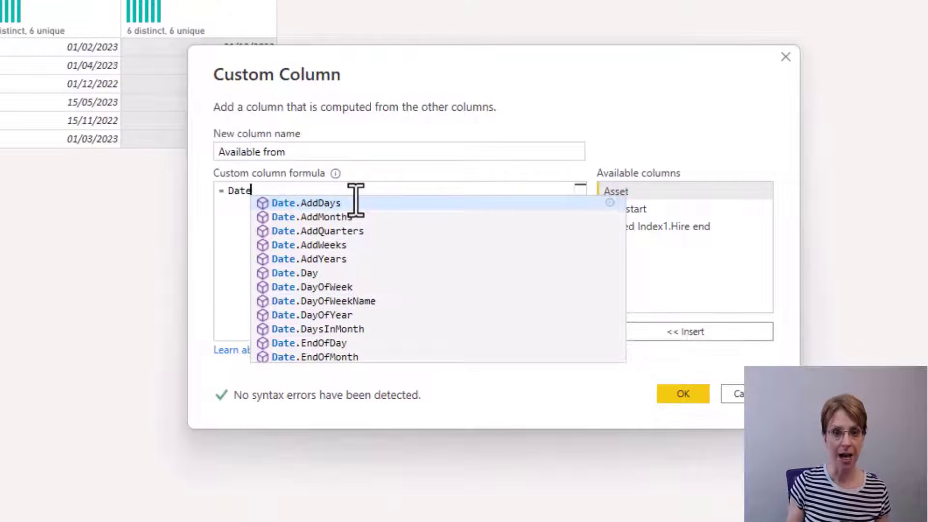
click(354, 202)
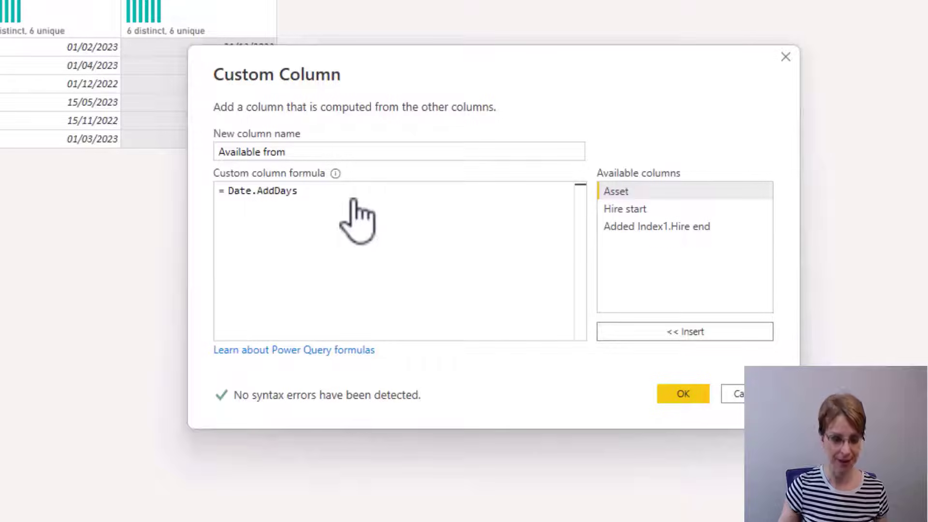
text(()
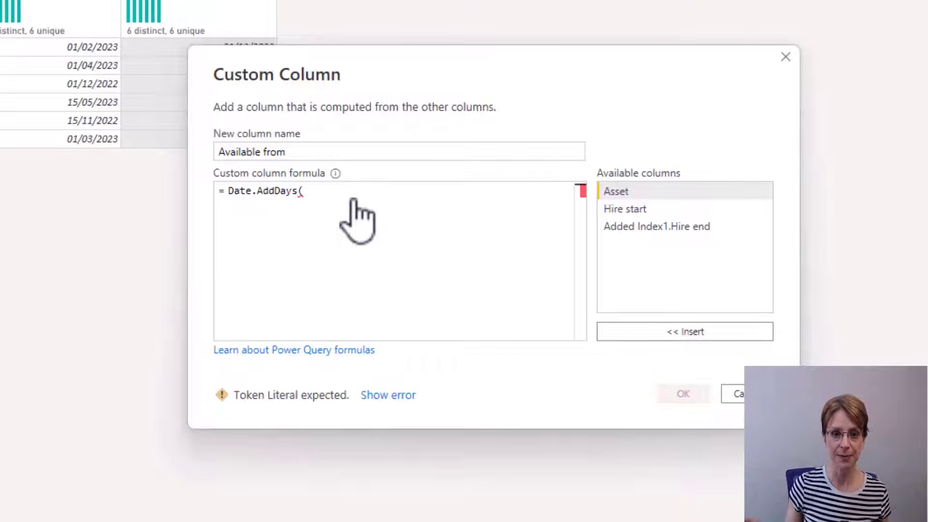
click(677, 231)
double_click(678, 232)
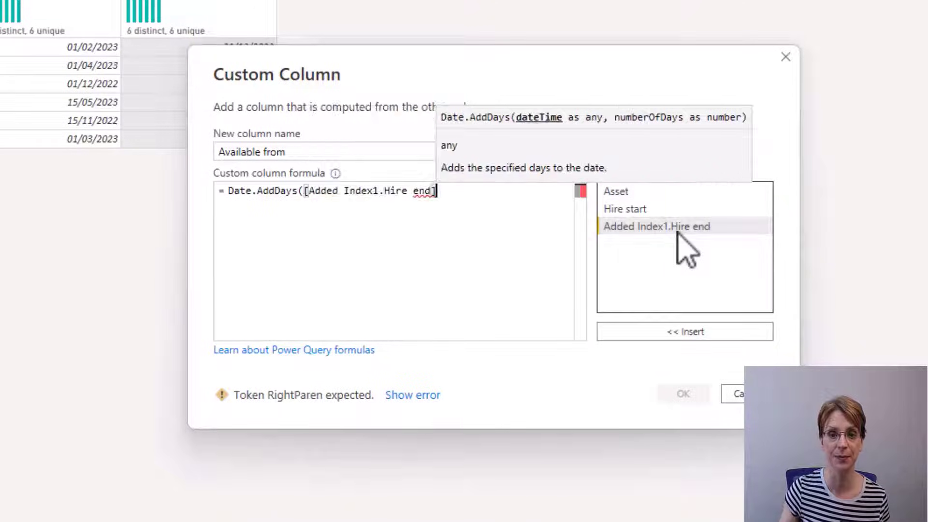
text(, )
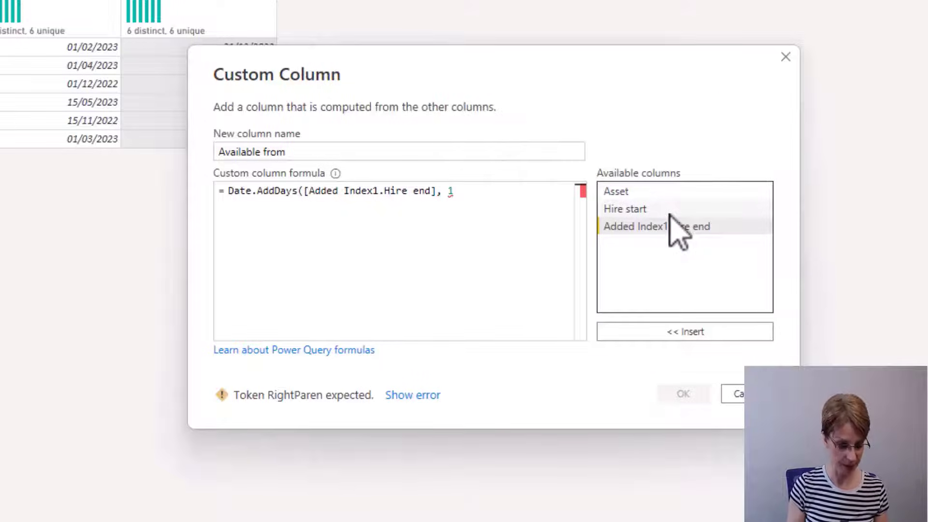
text(1))
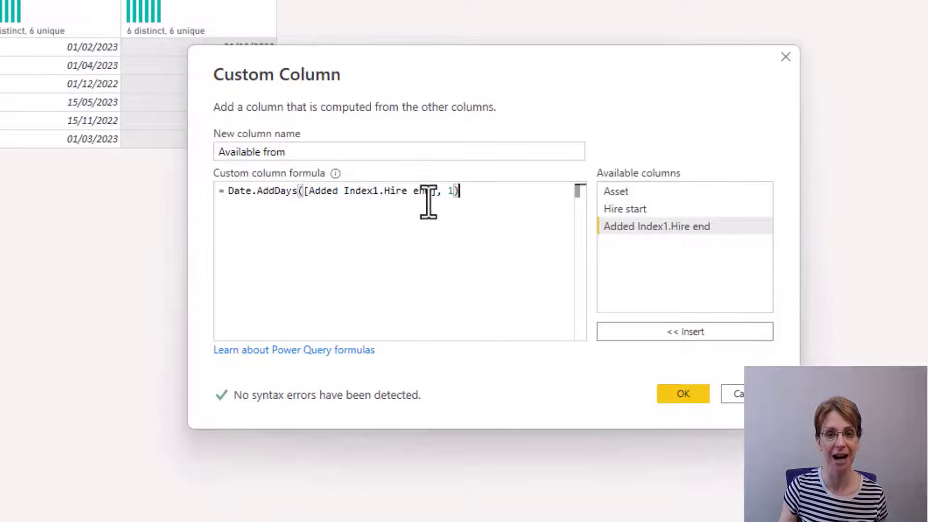
click(679, 399)
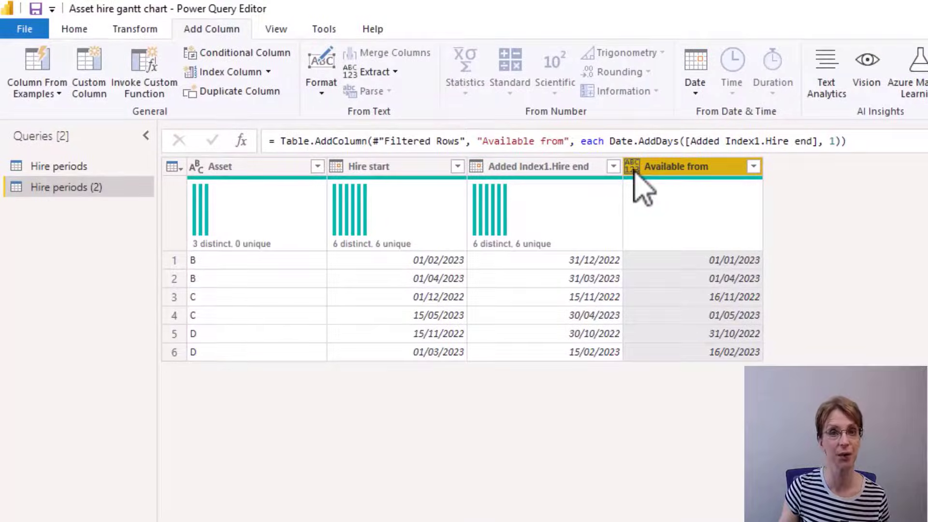
click(632, 167)
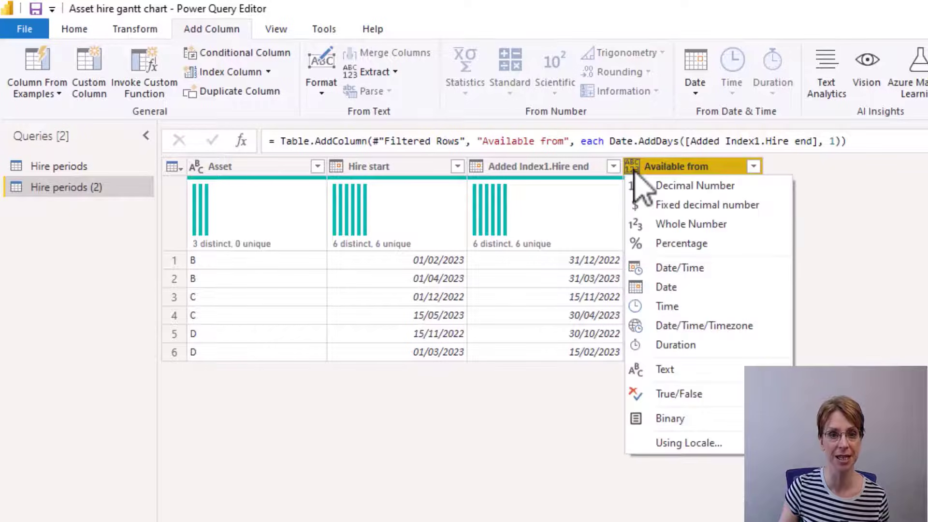
click(666, 288)
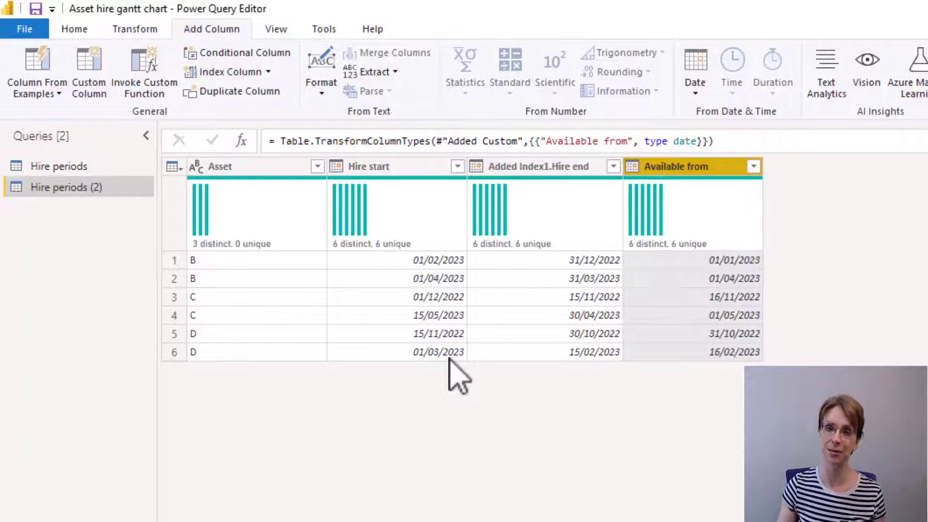
Step: Add a custom column "Available to" with the formula Date.AddDays([Hire start], -1) and set its data type to Date
click(91, 76)
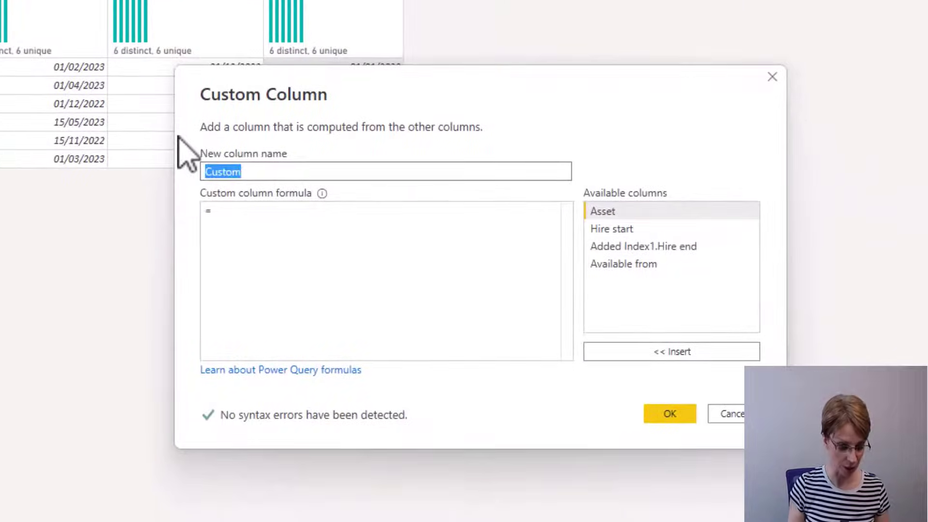
text(Available to)
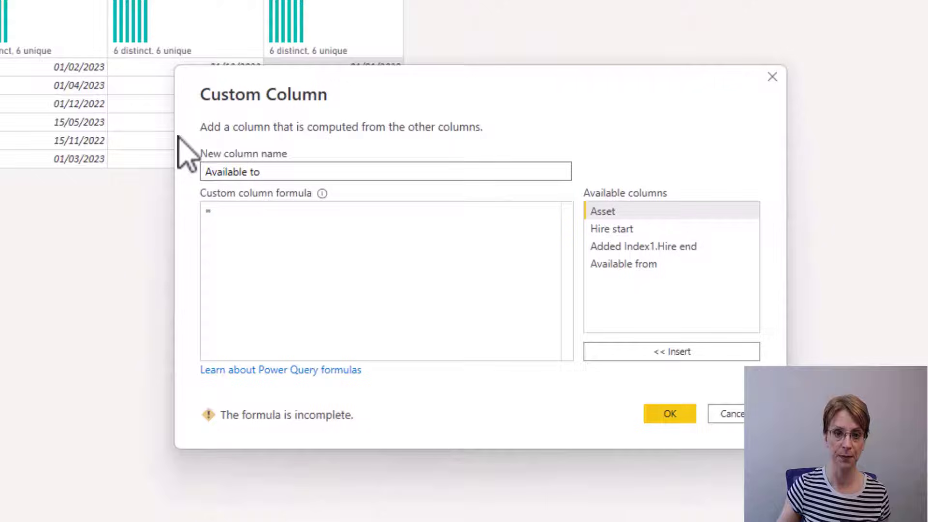
click(316, 219)
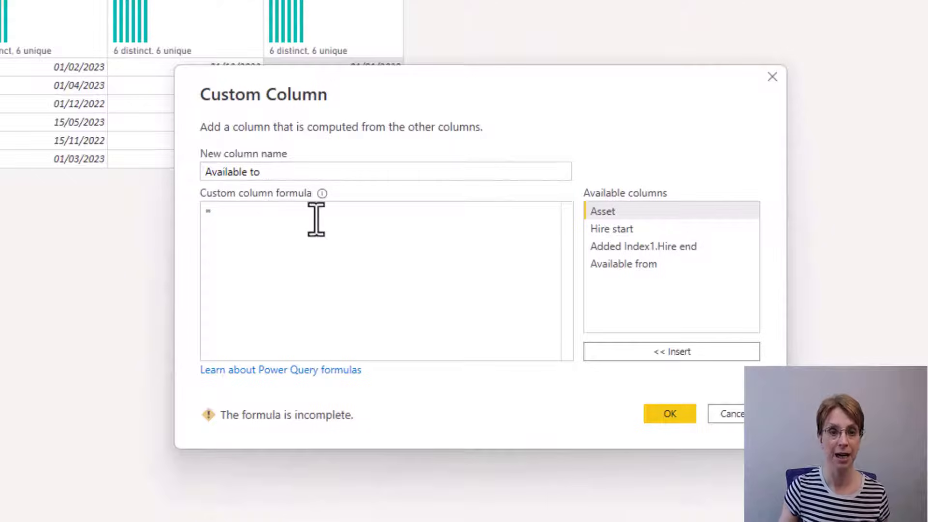
text(Date)
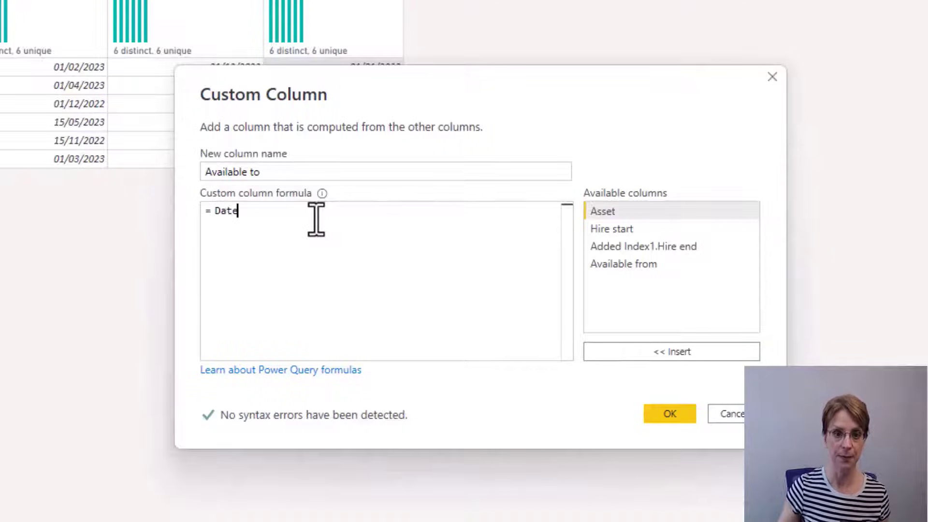
key(Tab)
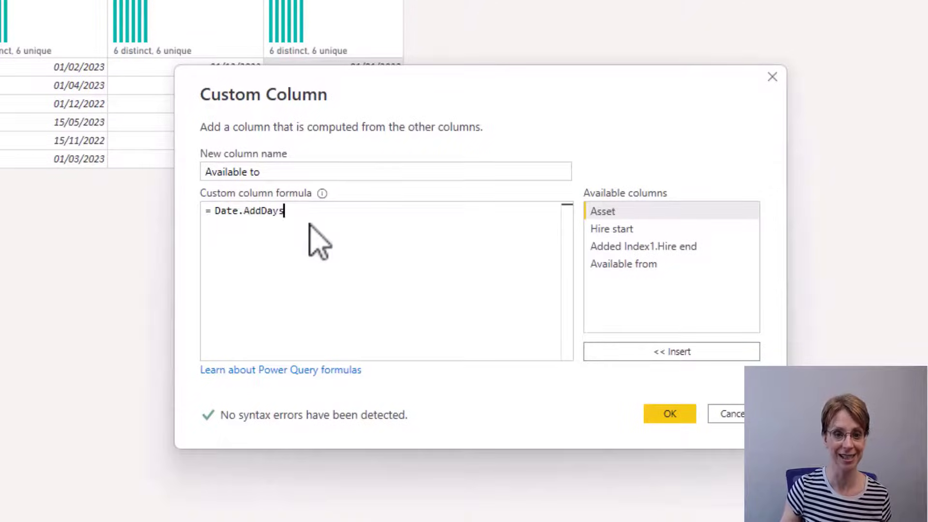
text(()
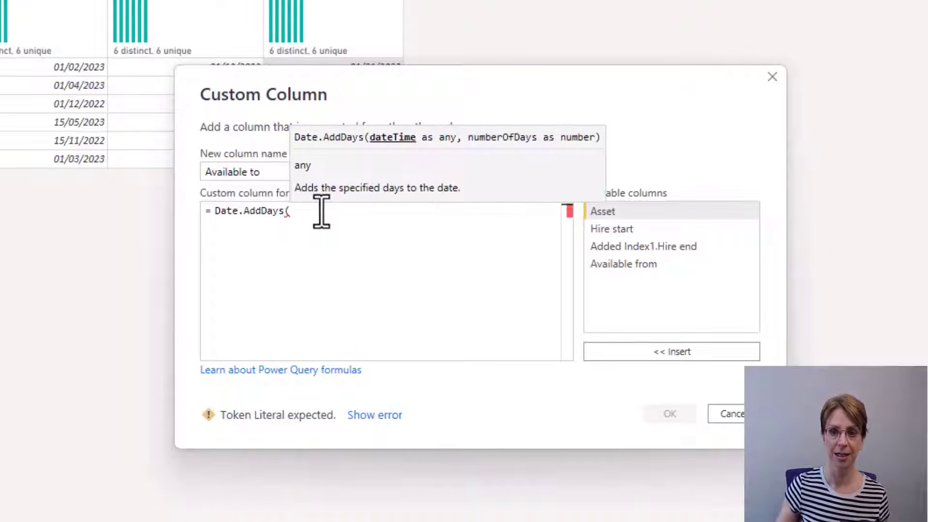
double_click(644, 229)
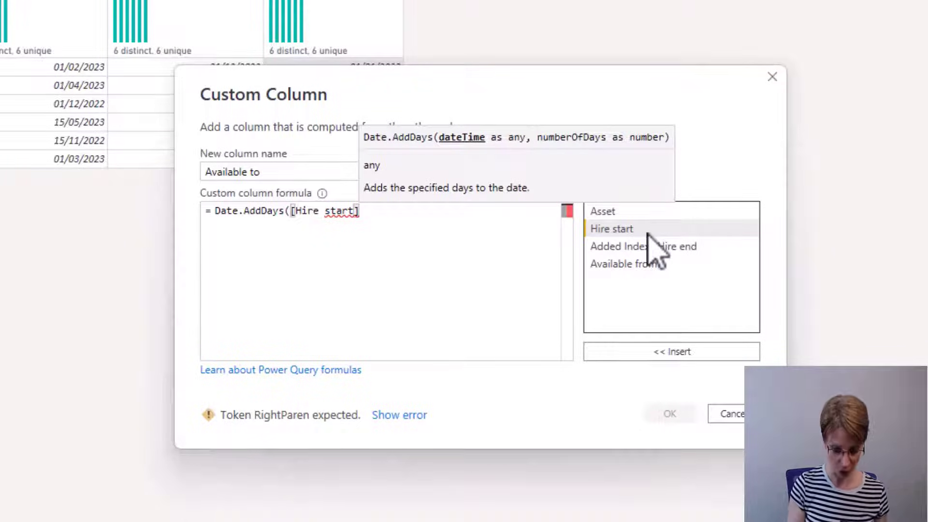
text(, )
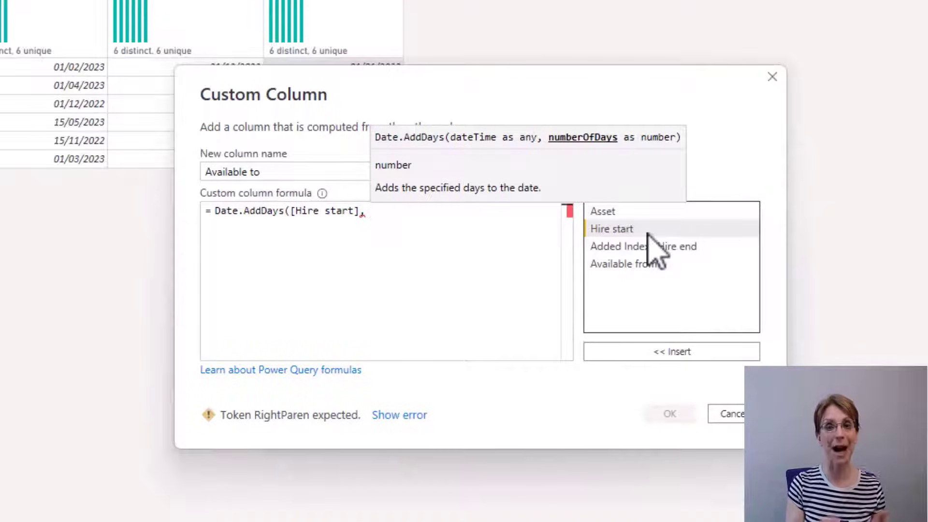
text(-1)
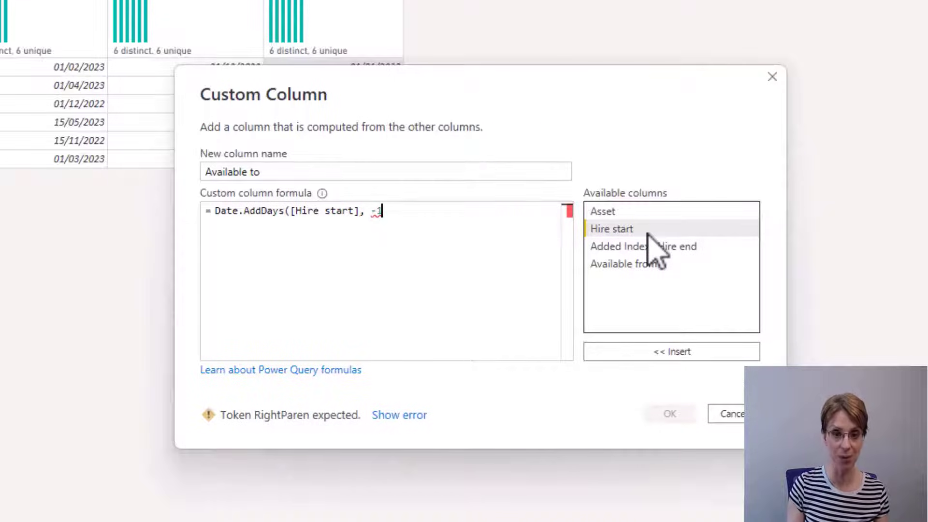
text())
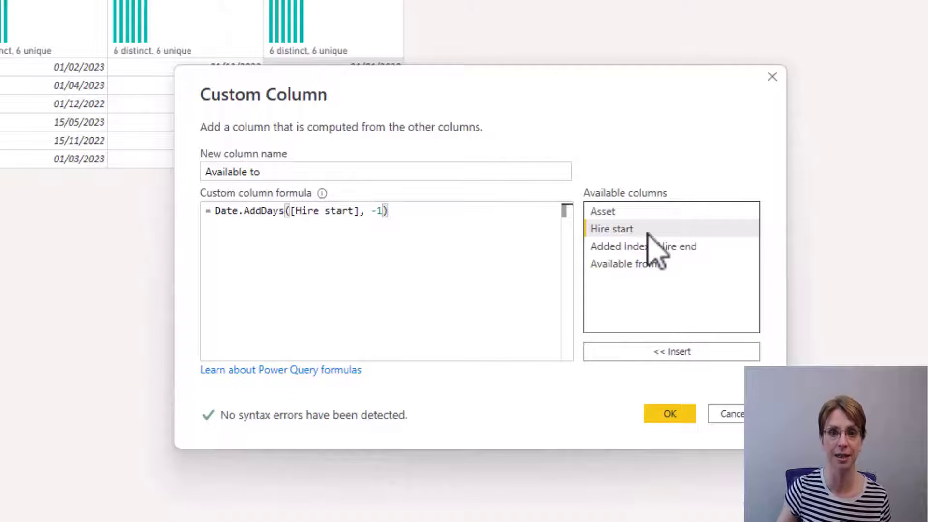
click(692, 418)
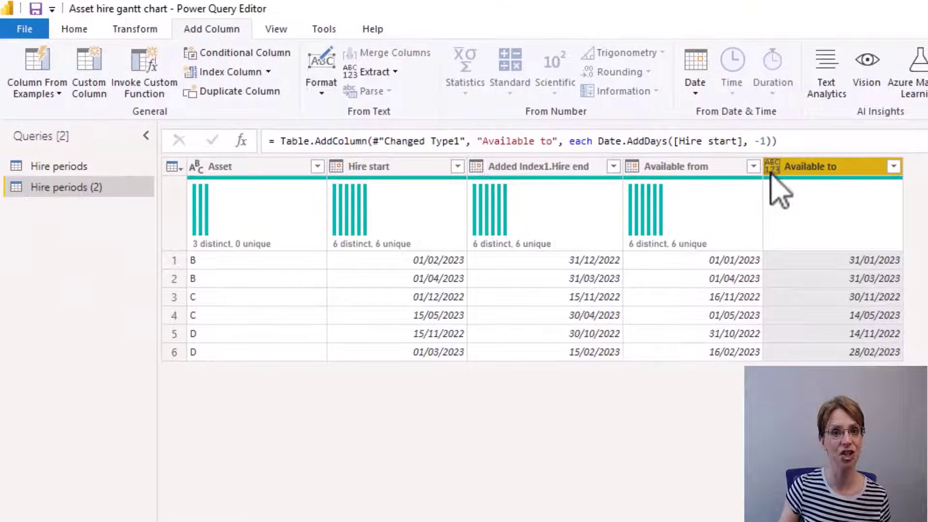
click(772, 167)
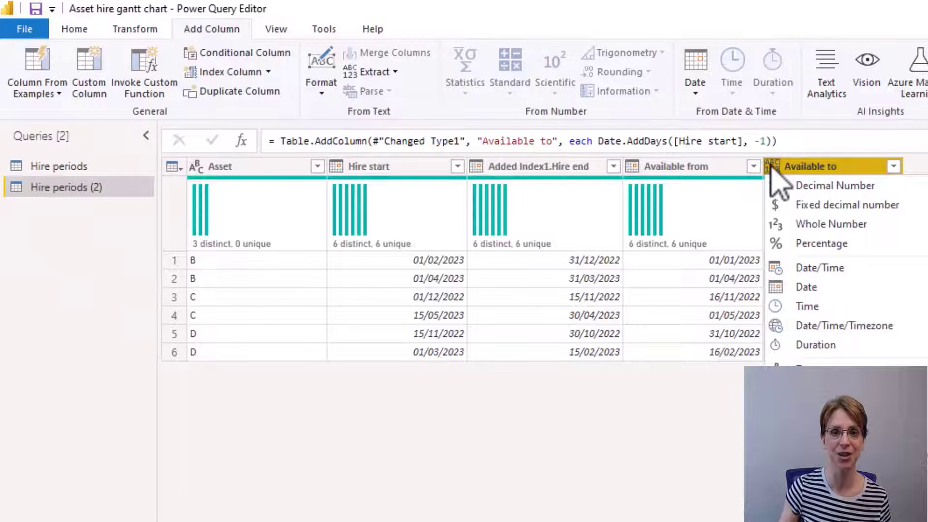
click(806, 290)
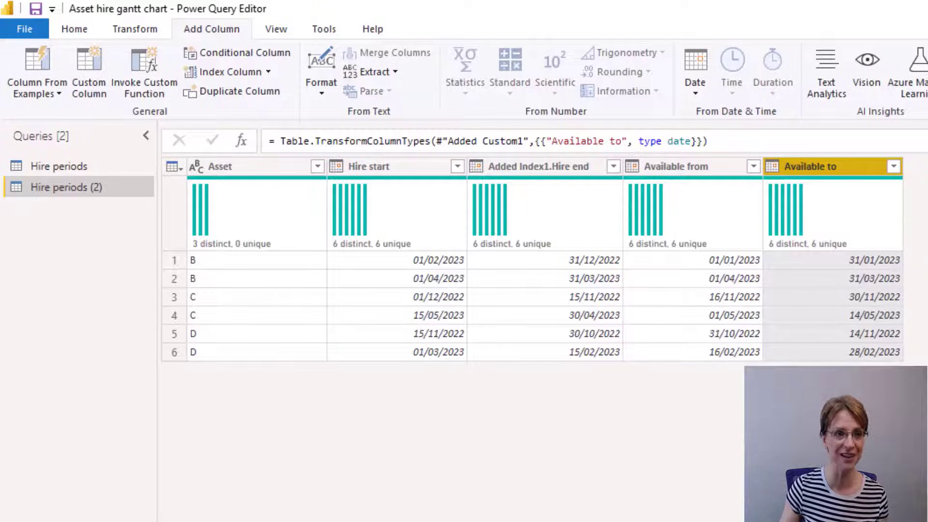
Step: Add a custom column named "Available" that holds the constant text "Available" in every row
click(100, 78)
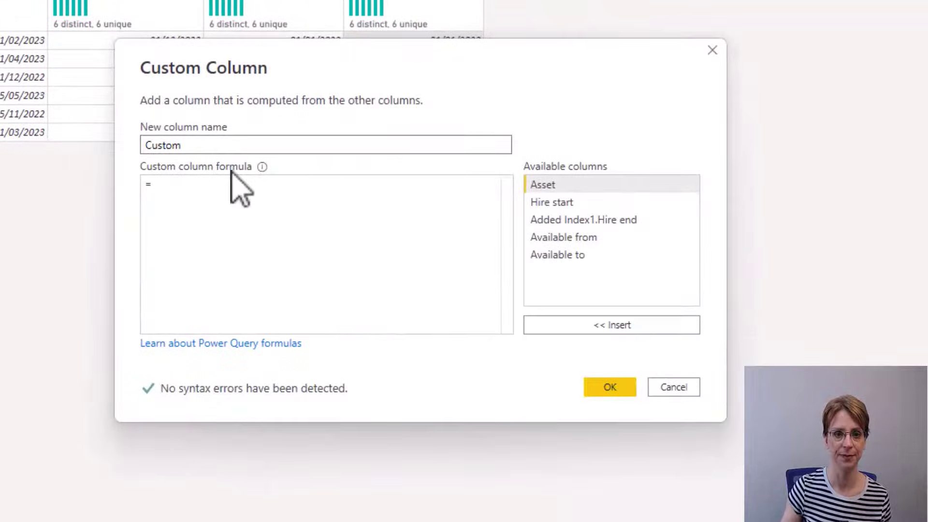
text(Available)
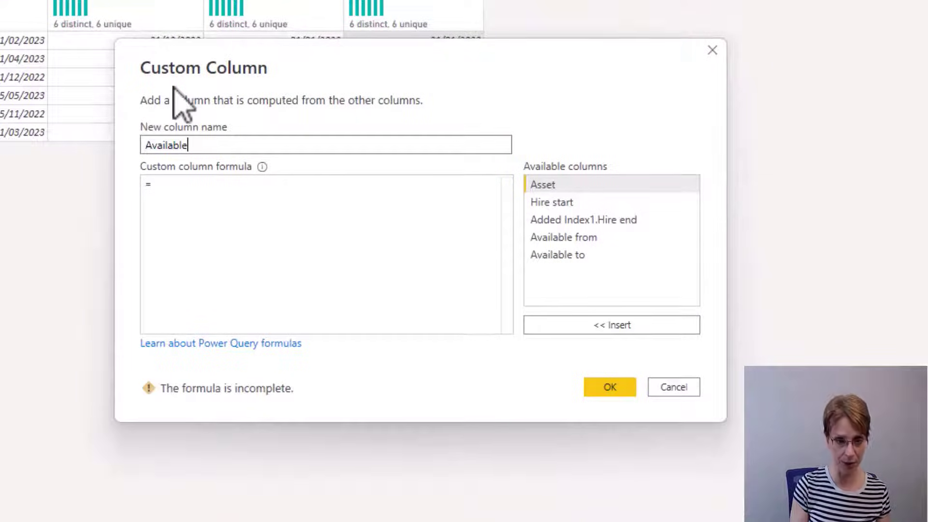
click(315, 191)
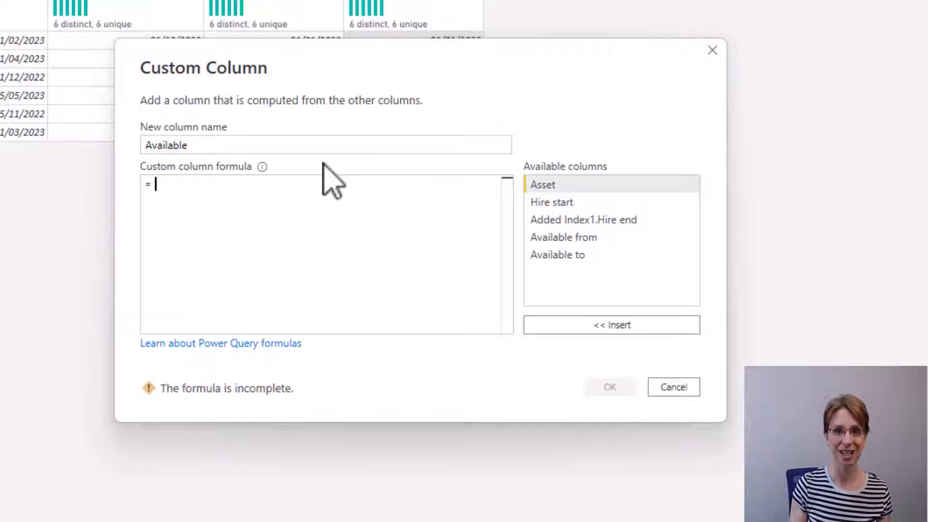
text(")
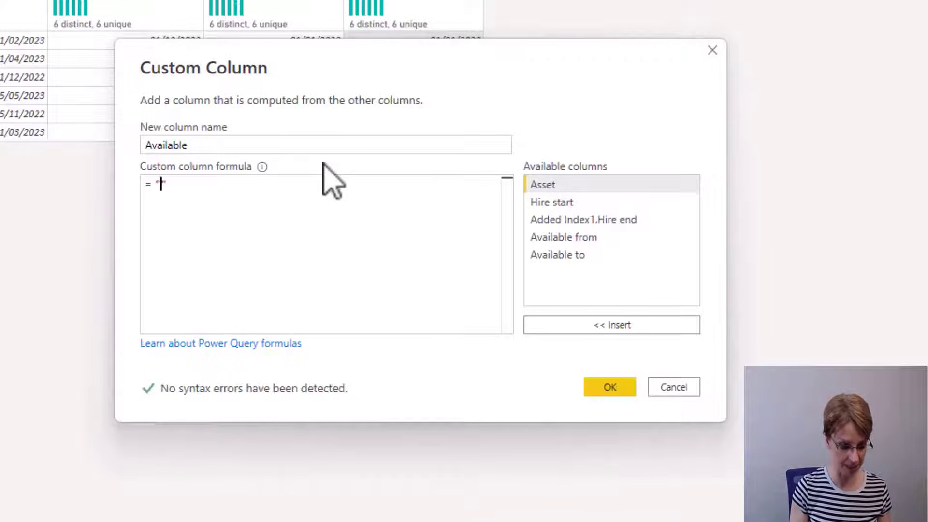
text(Available)
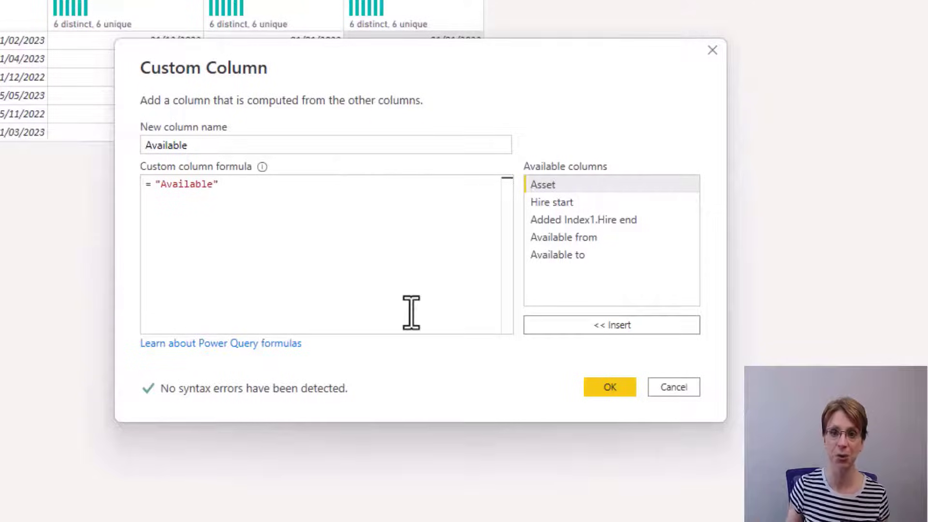
click(612, 387)
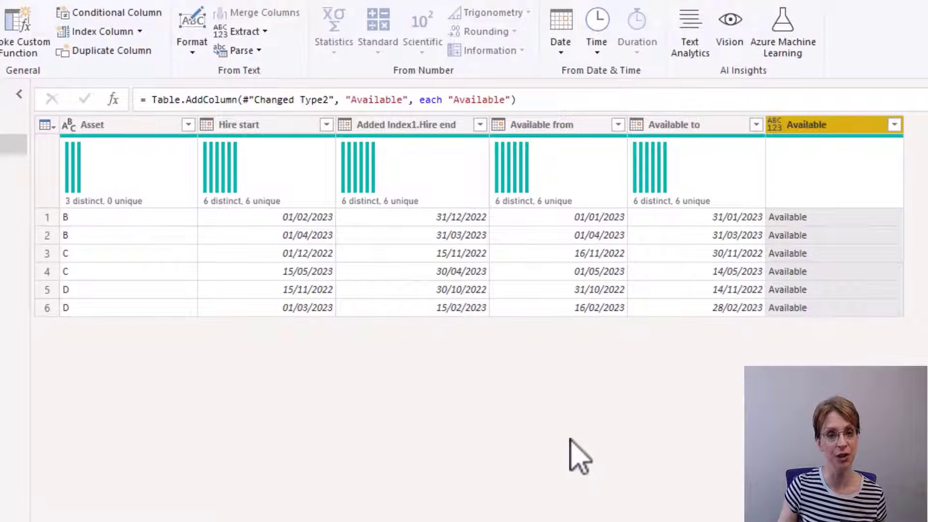
Step: Remove the Hire start and Added Index1.Hire end columns from the duplicated query
click(273, 126)
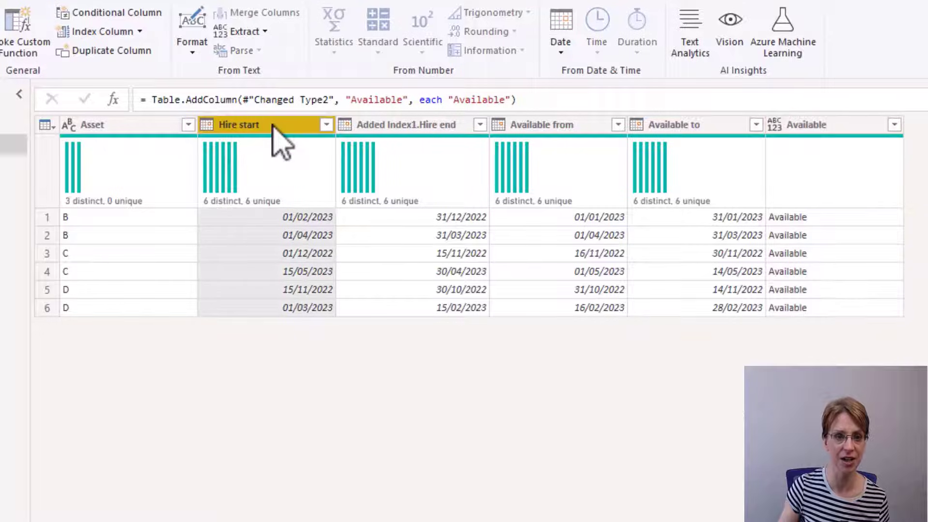
ctrl+click(424, 126)
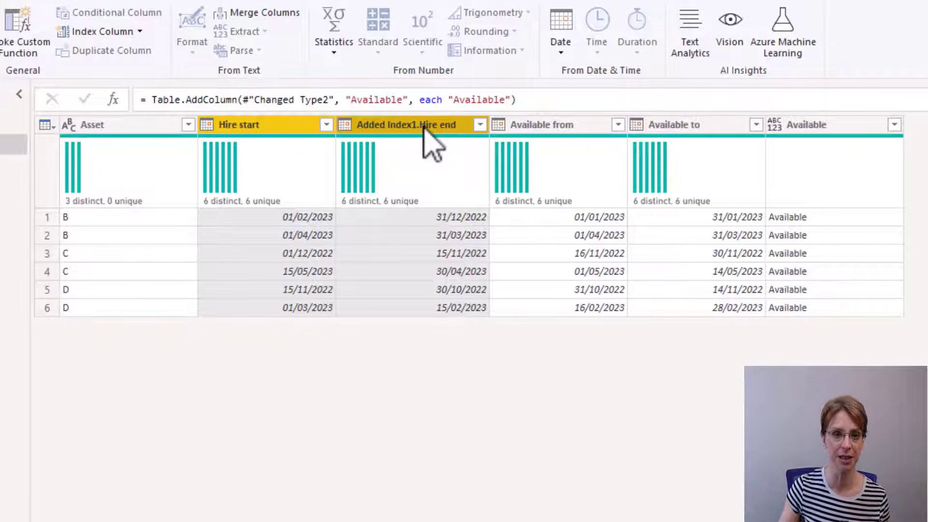
right_click(426, 127)
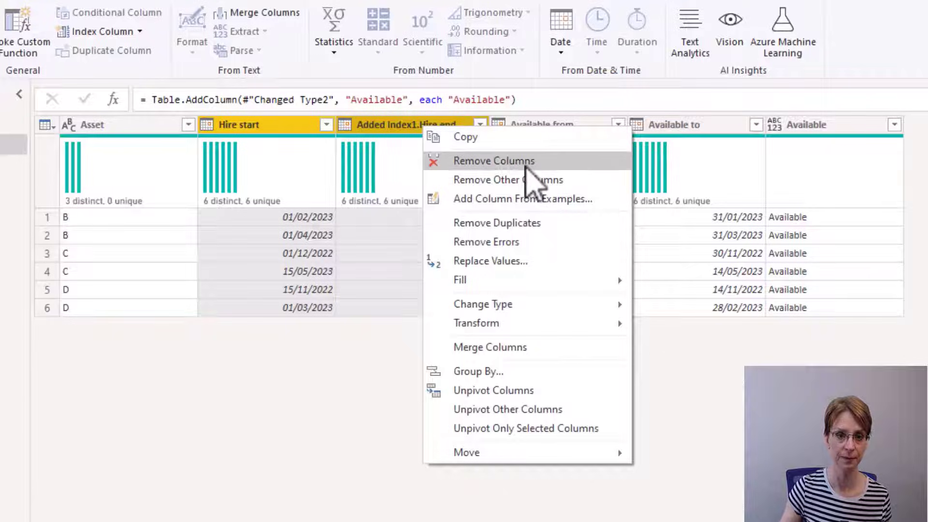
key(Escape)
key(Delete)
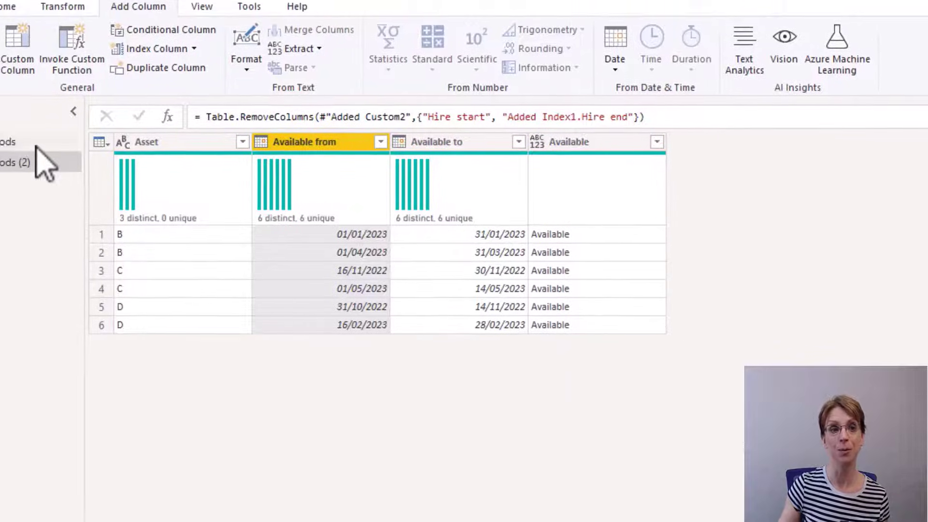
Step: In the Hire periods query, rename the Hire start column to "Start"
click(106, 168)
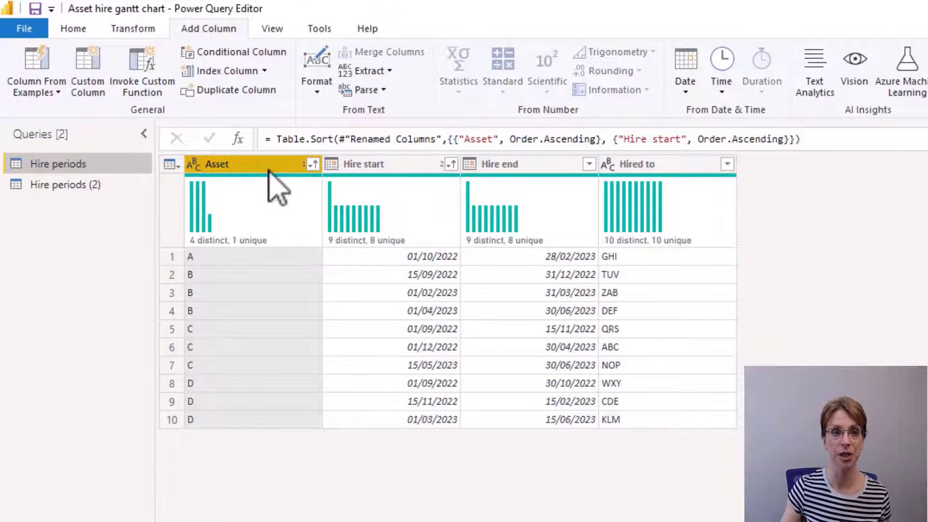
click(405, 167)
double_click(405, 170)
double_click(407, 170)
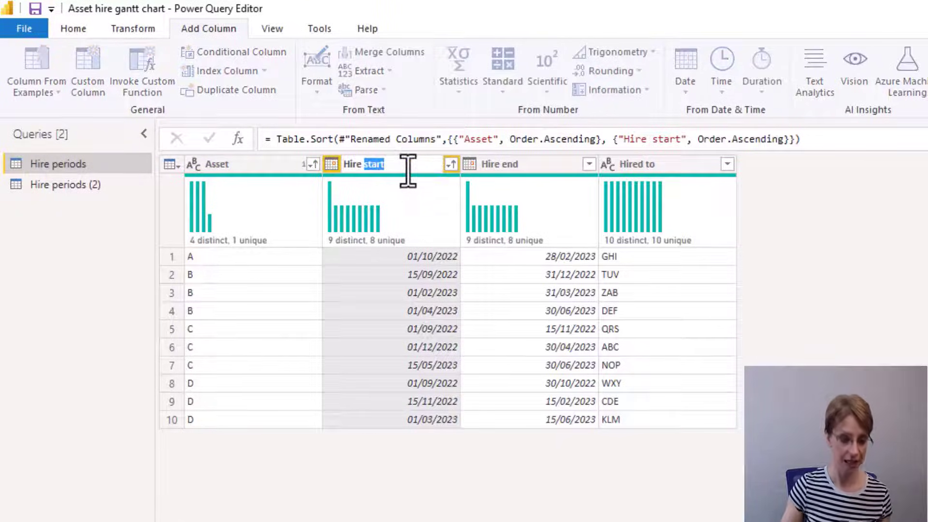
click(429, 170)
drag(411, 166, 344, 165)
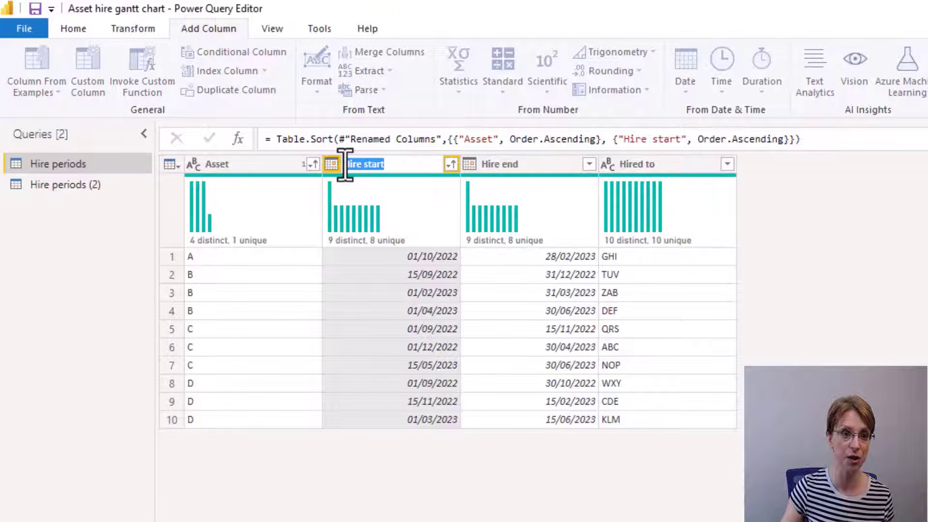
text(Start)
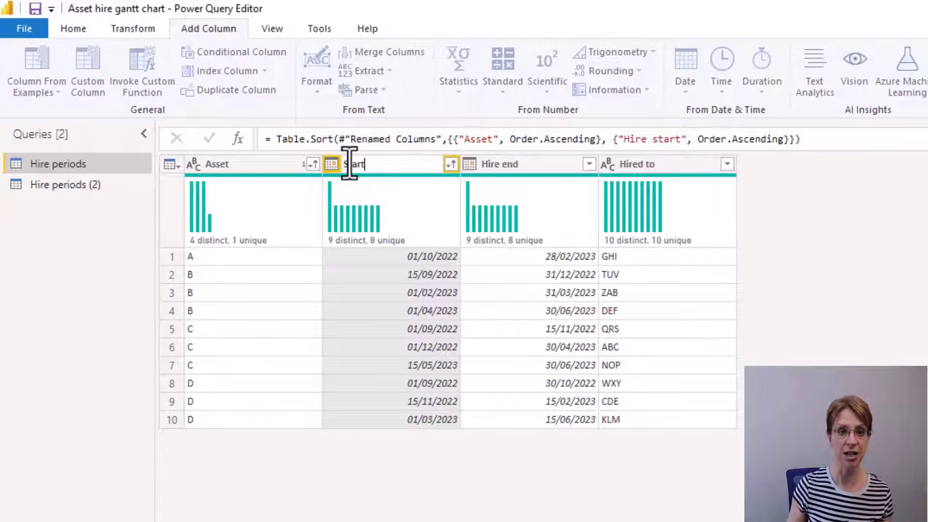
Step: Rename the Hire end column to "End" and the Hired to column to "Hired" in the Hire periods query
double_click(548, 168)
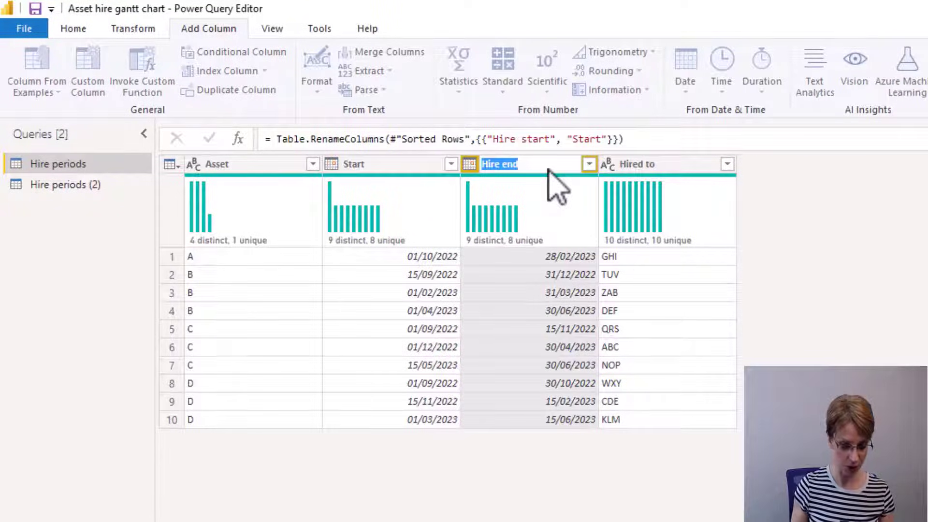
text(End)
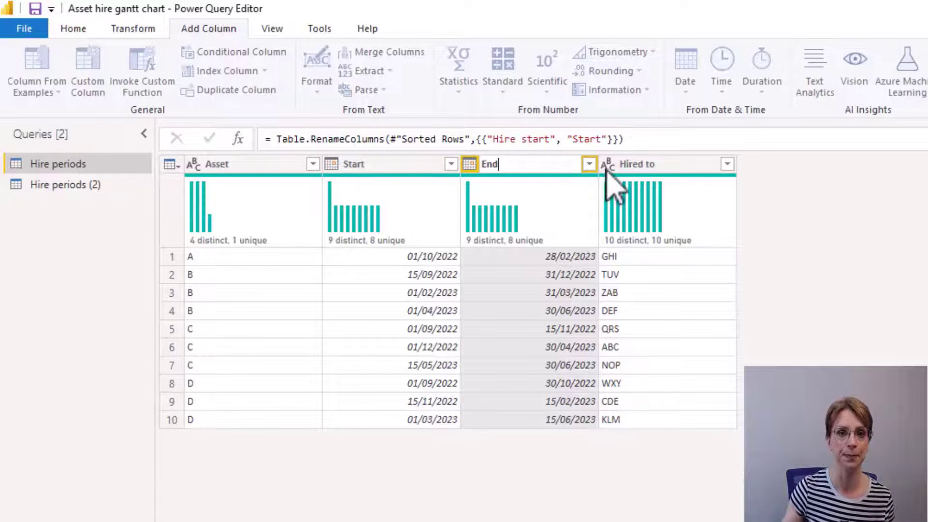
double_click(668, 168)
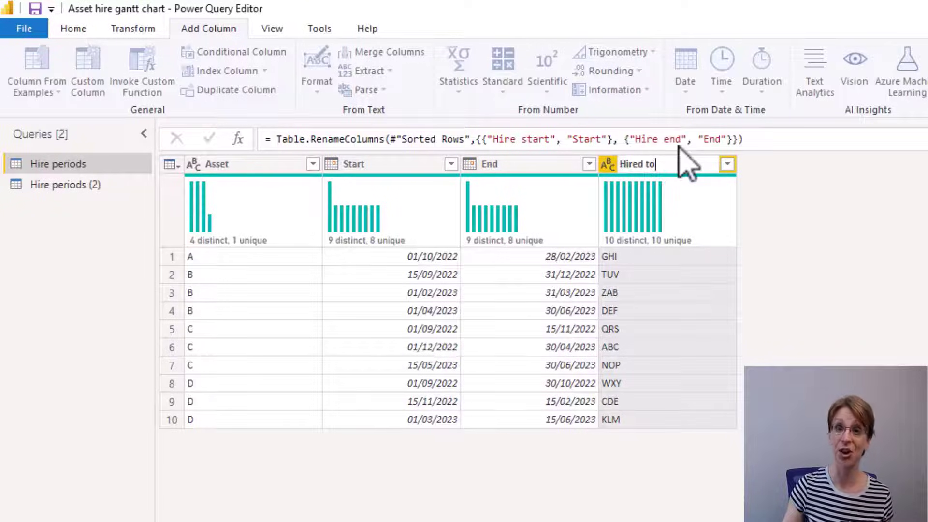
key(BackSpace)
key(BackSpace)
key(BackSpace)
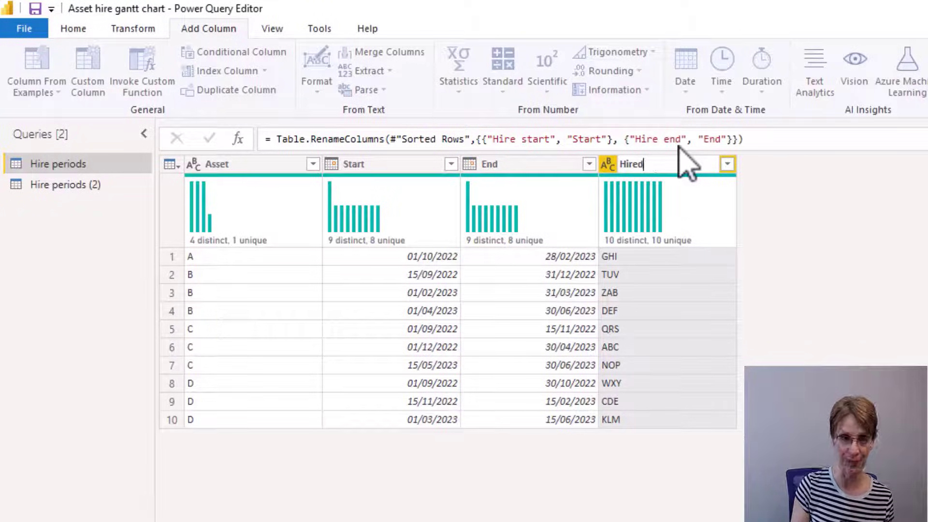
key(Return)
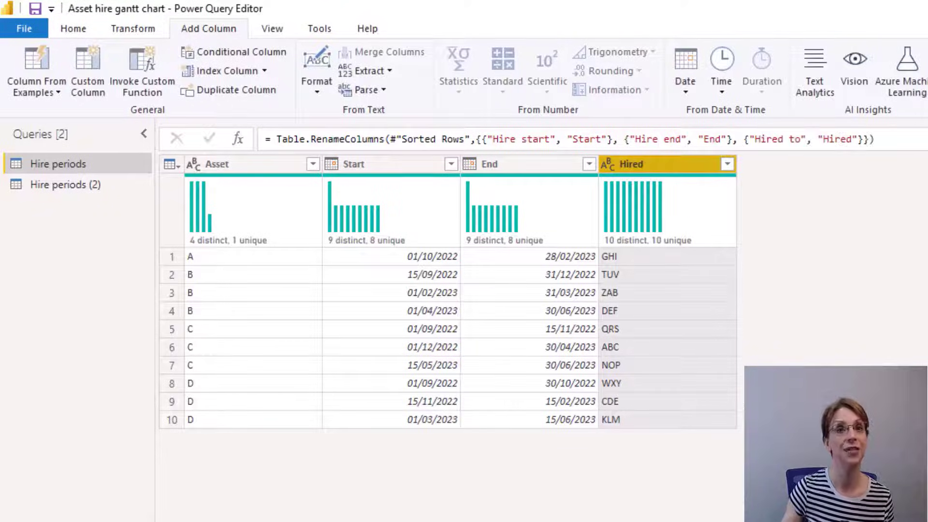
Step: In the Hire periods (2) query, rename the Available from column to "Start" and the Available to column to "End"
click(78, 185)
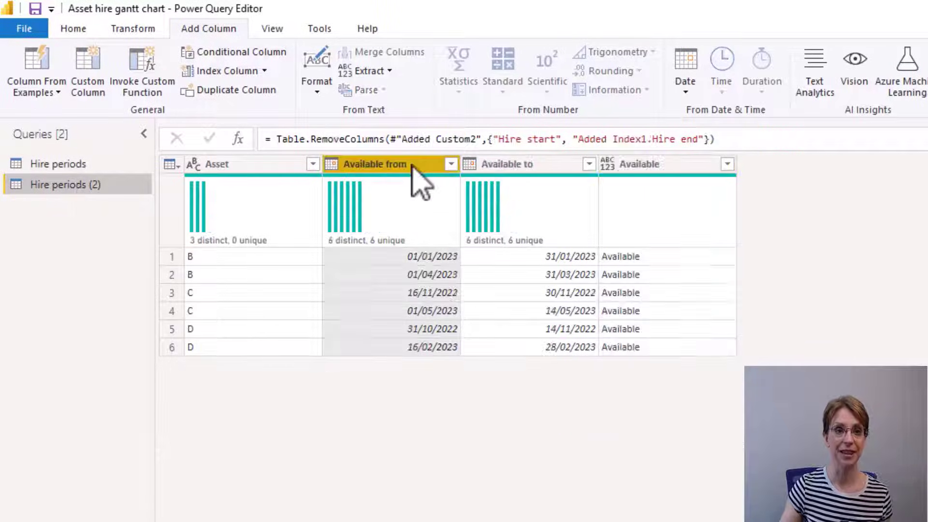
double_click(413, 165)
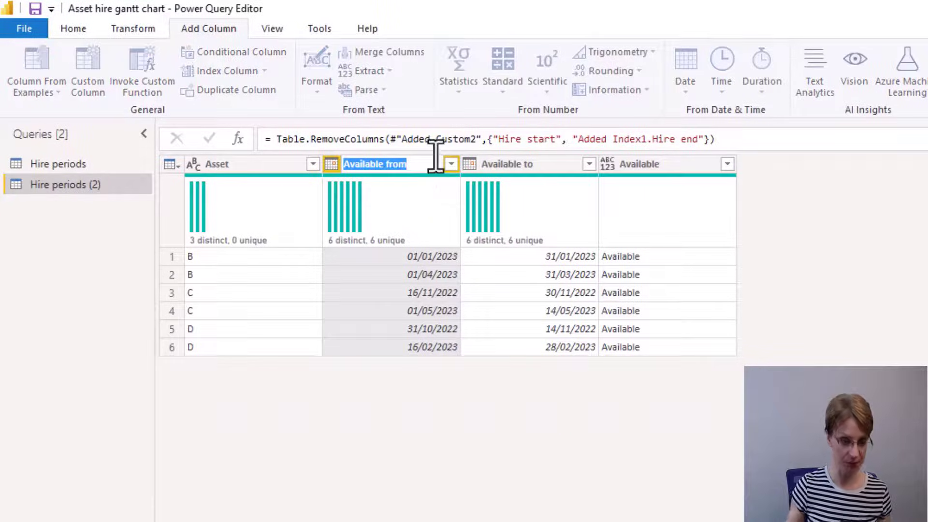
text(Start)
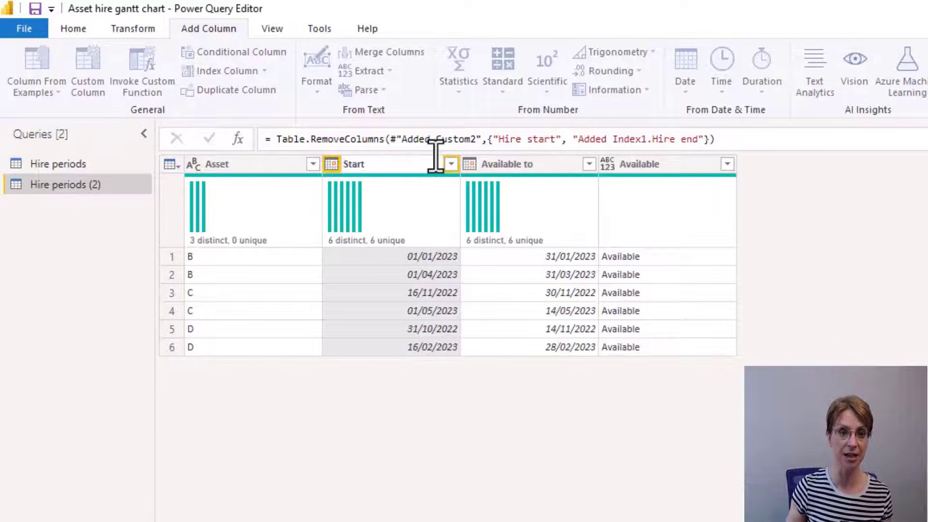
click(549, 161)
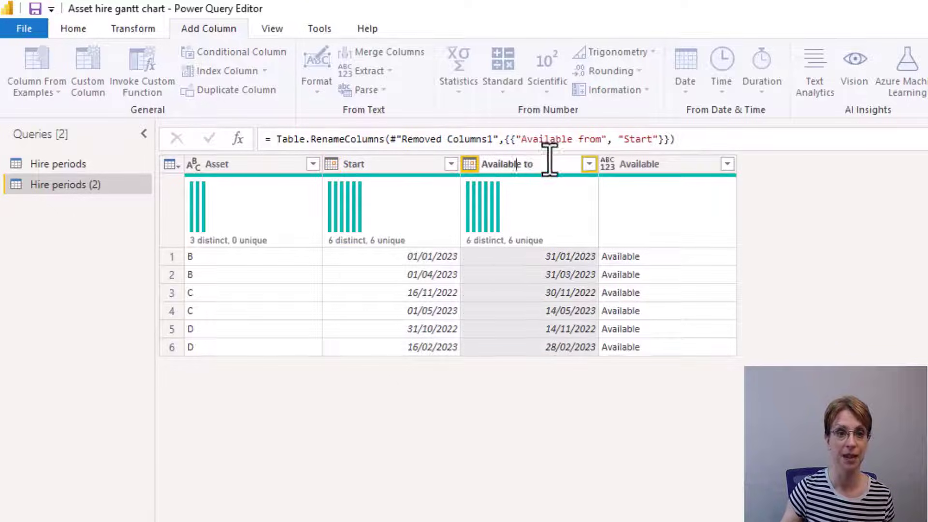
double_click(483, 164)
text(End)
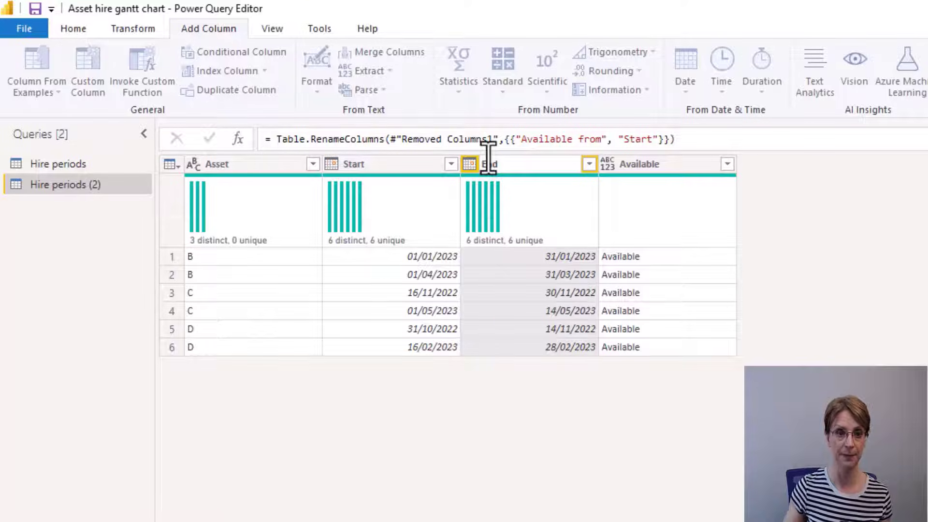
Step: Rename the Available column of Hire periods (2) to "Hired" and set its data type to Text
double_click(655, 167)
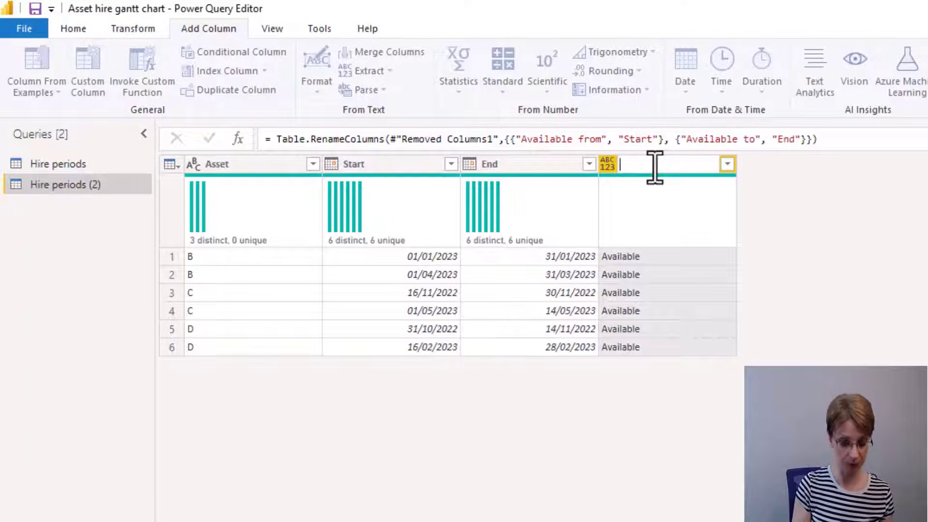
text(Hired)
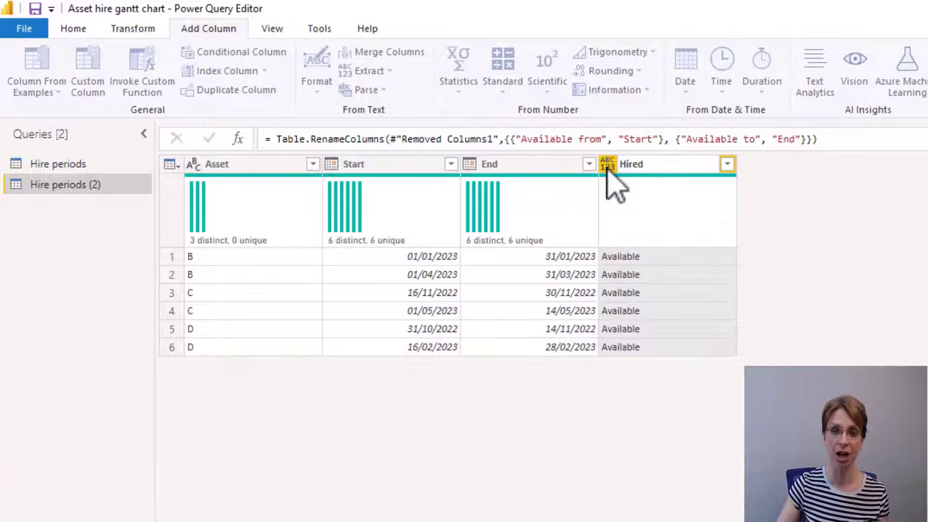
key(Return)
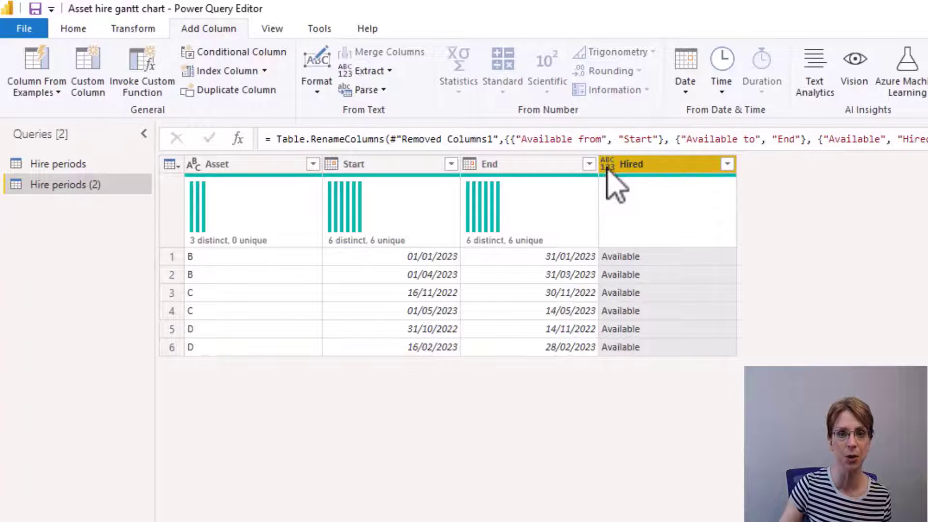
click(607, 167)
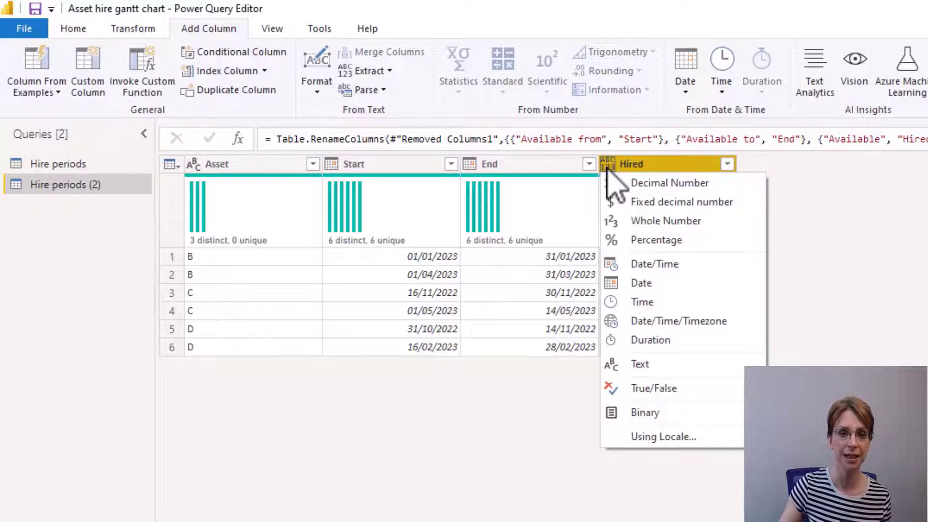
click(667, 364)
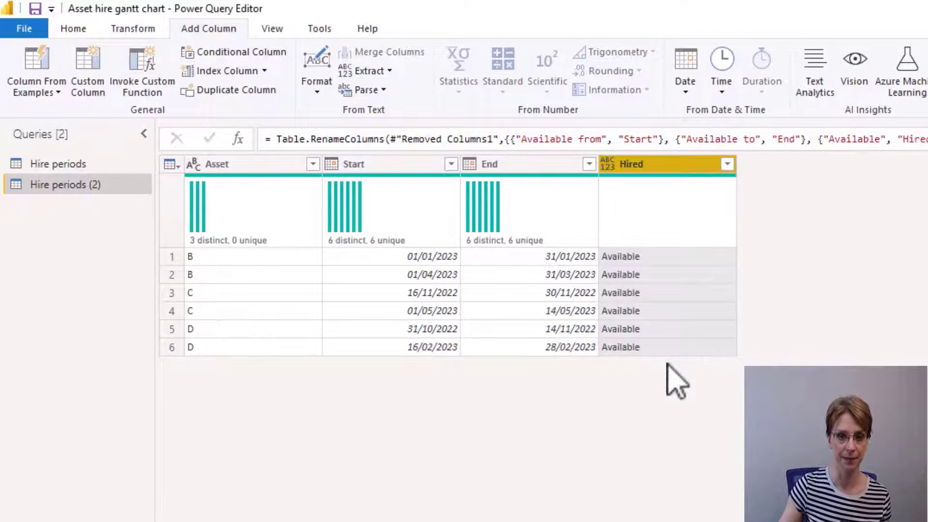
Step: Append the Hire periods (2) table to the existing Hire periods query as a two-table append
click(74, 165)
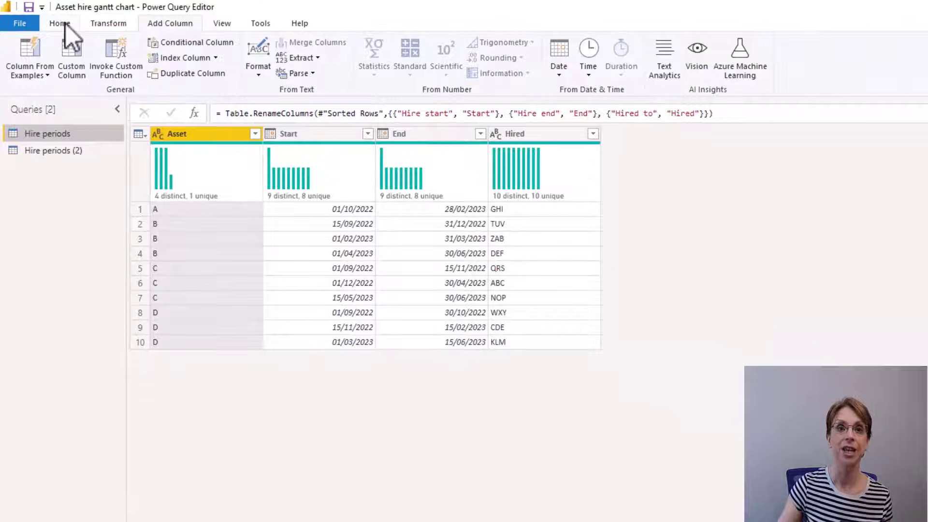
click(65, 24)
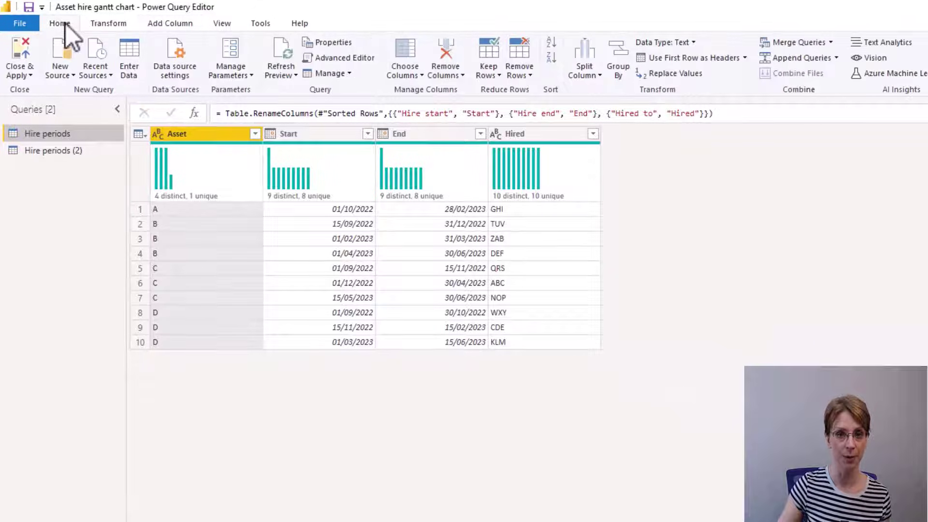
click(838, 59)
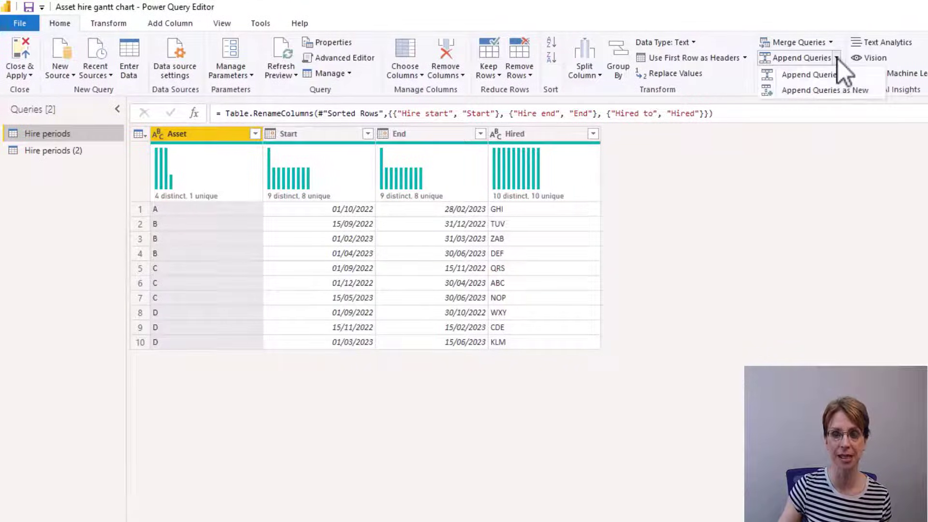
click(837, 77)
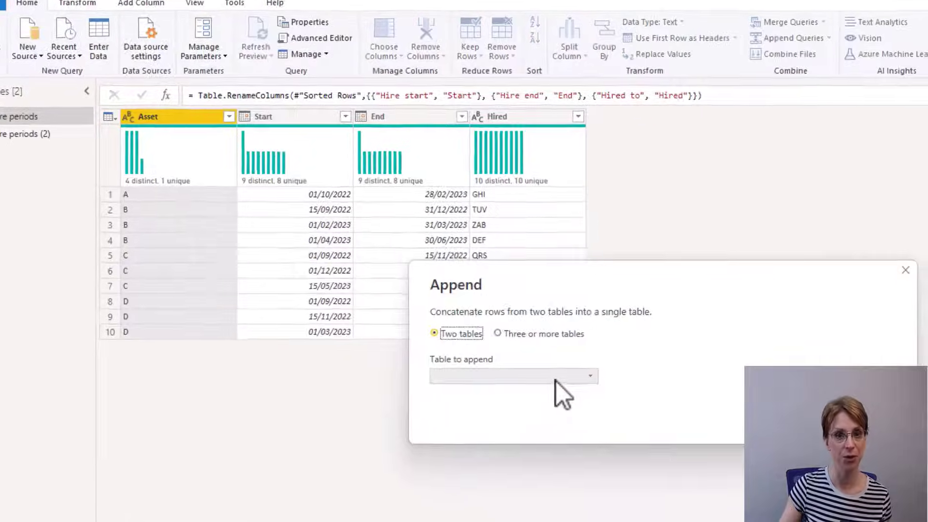
click(572, 386)
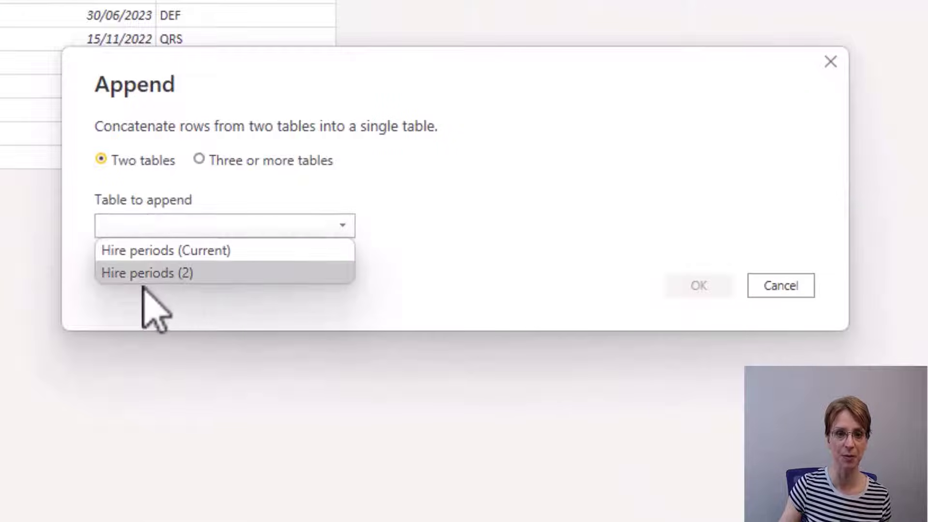
click(148, 273)
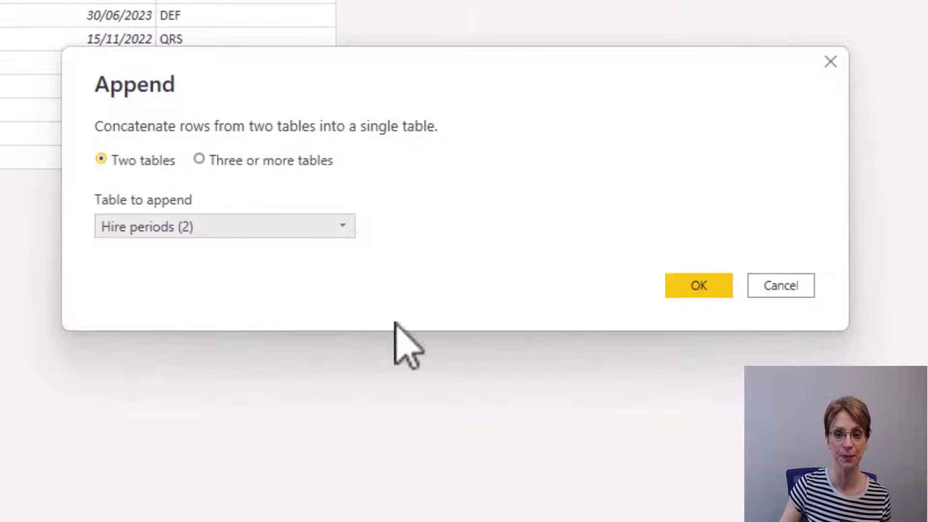
click(721, 285)
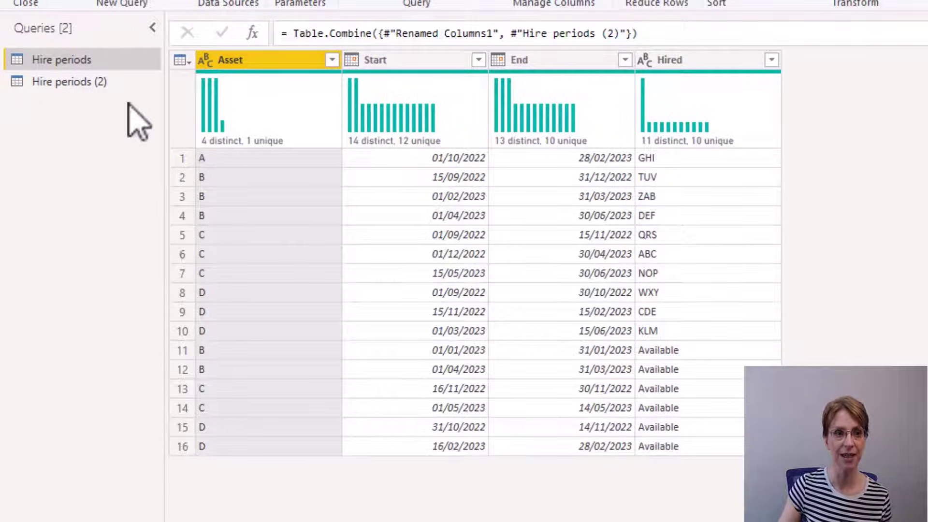
Step: Disable loading of the Hire periods (2) query, and close the query editor with all pending changes applied to the report
click(87, 83)
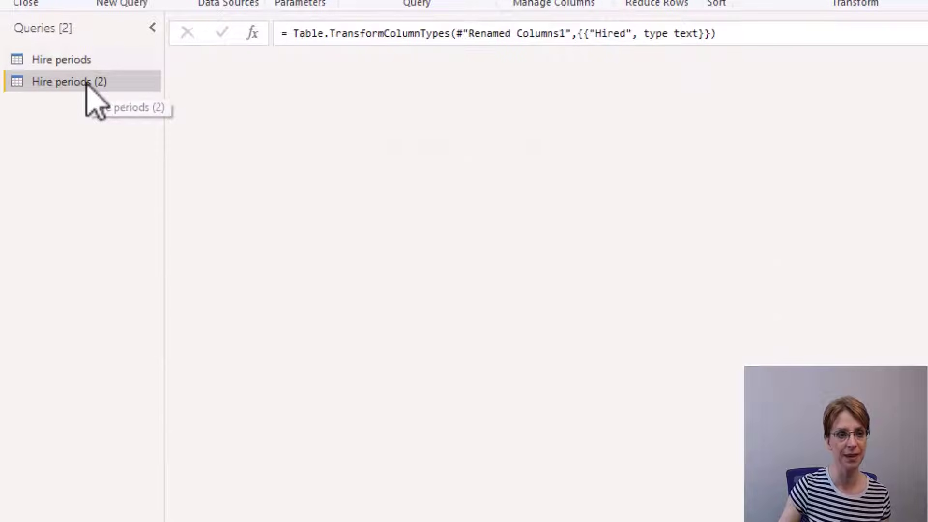
right_click(86, 82)
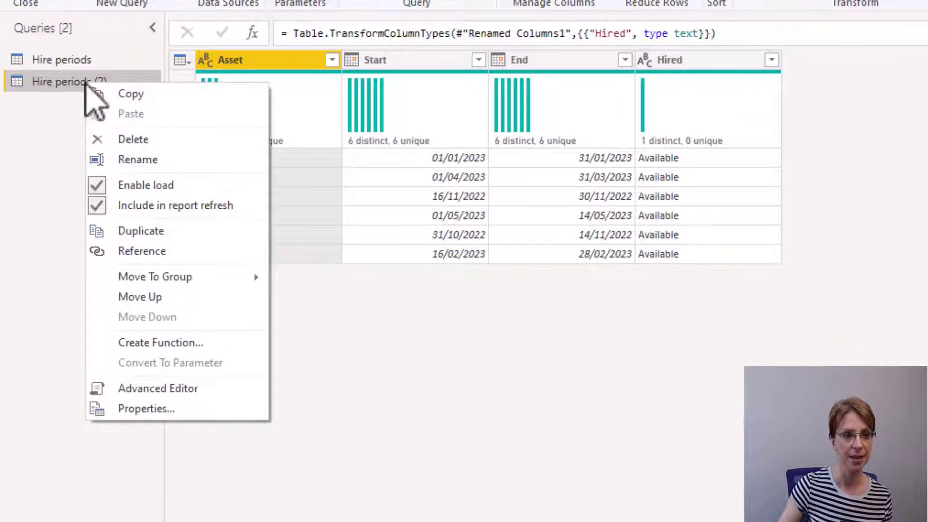
click(158, 187)
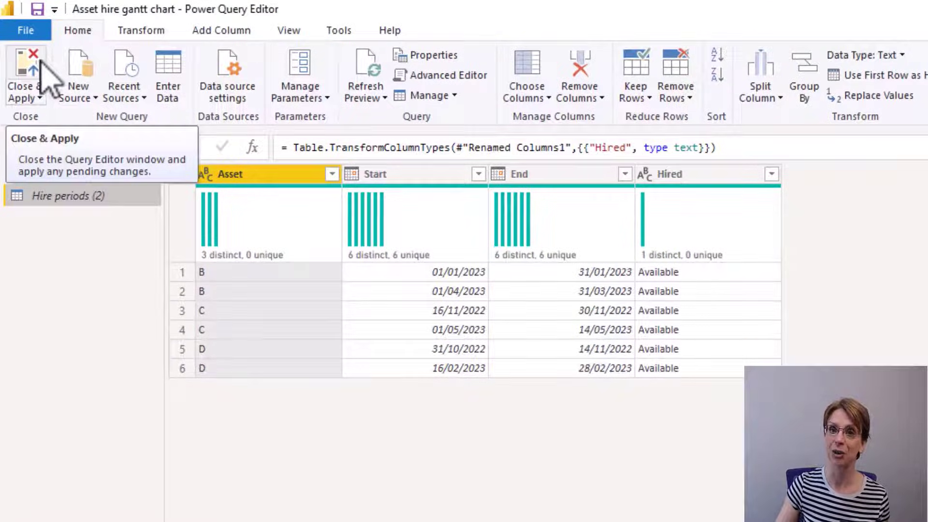
click(29, 72)
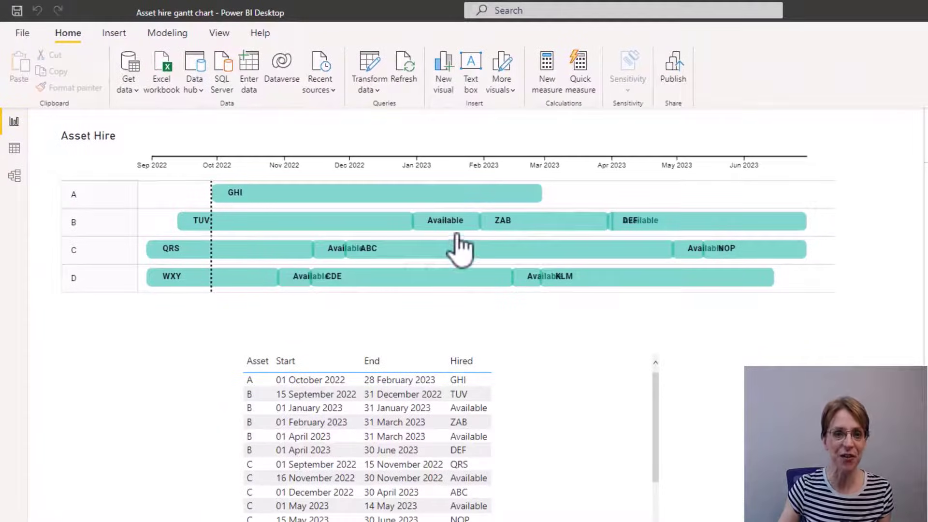
mouse_move(296, 276)
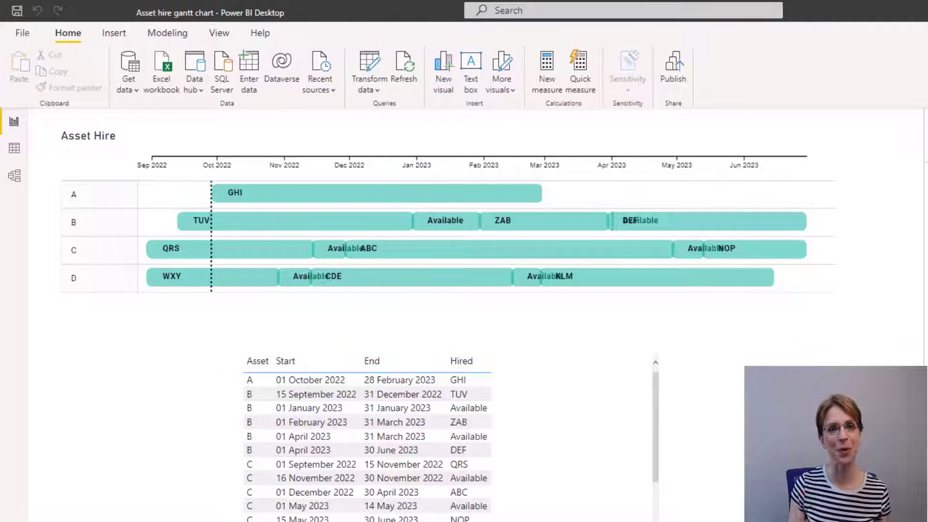
Step: In the Hire periods query, add a conditional column named "Status" with the condition that Hired equals "Available"
click(369, 92)
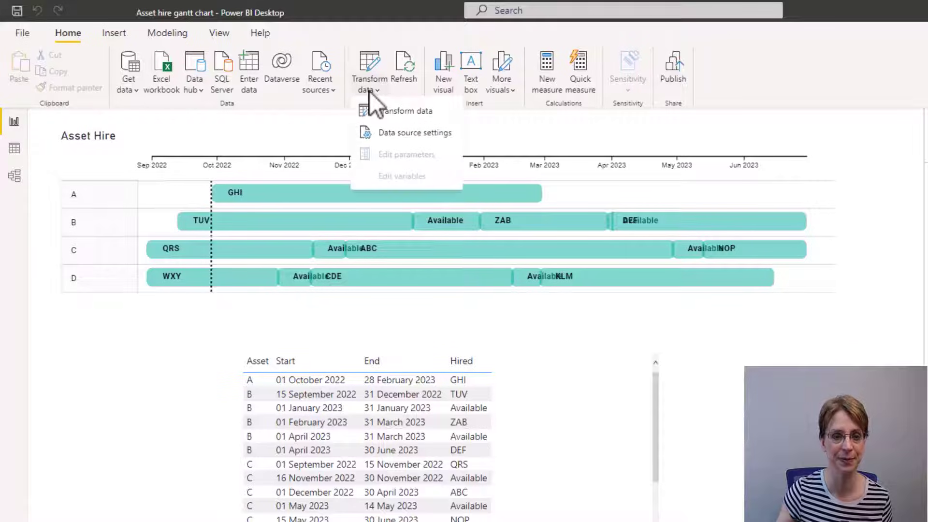
click(385, 112)
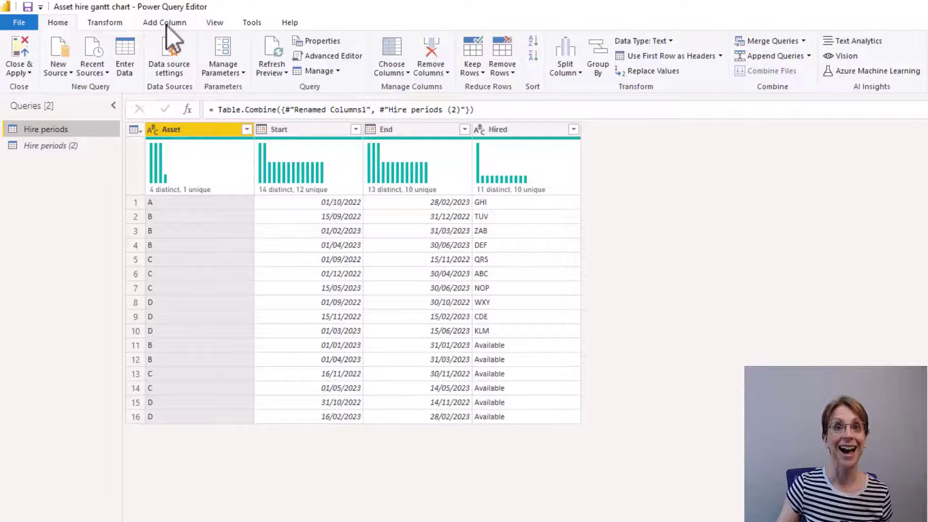
click(165, 23)
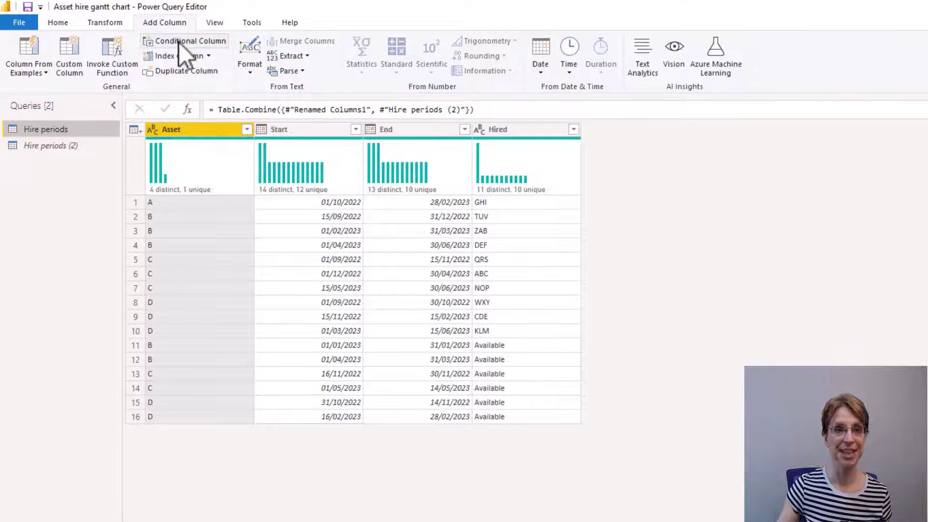
click(179, 43)
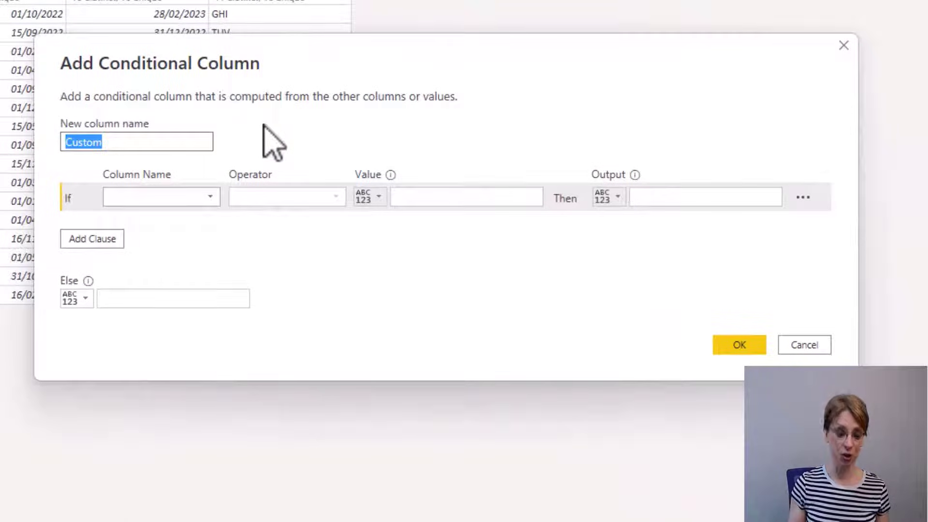
text(Status)
click(204, 198)
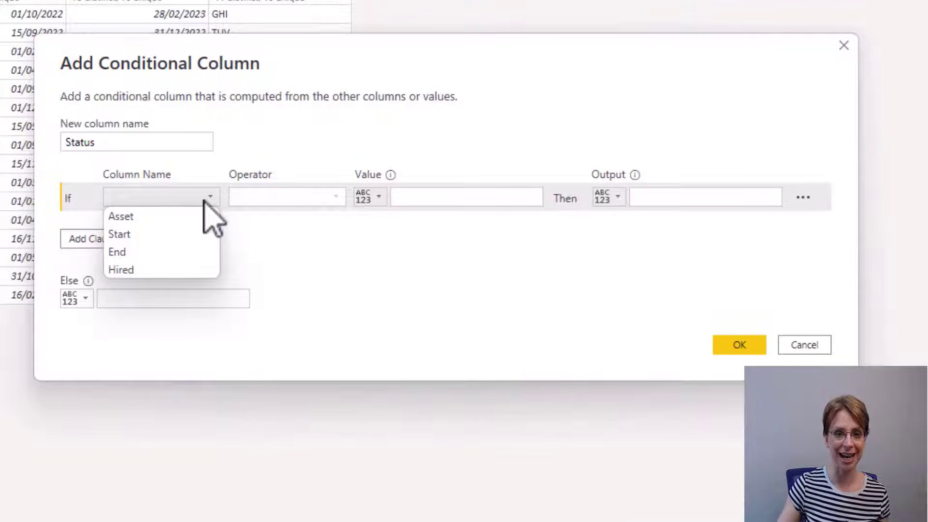
click(183, 269)
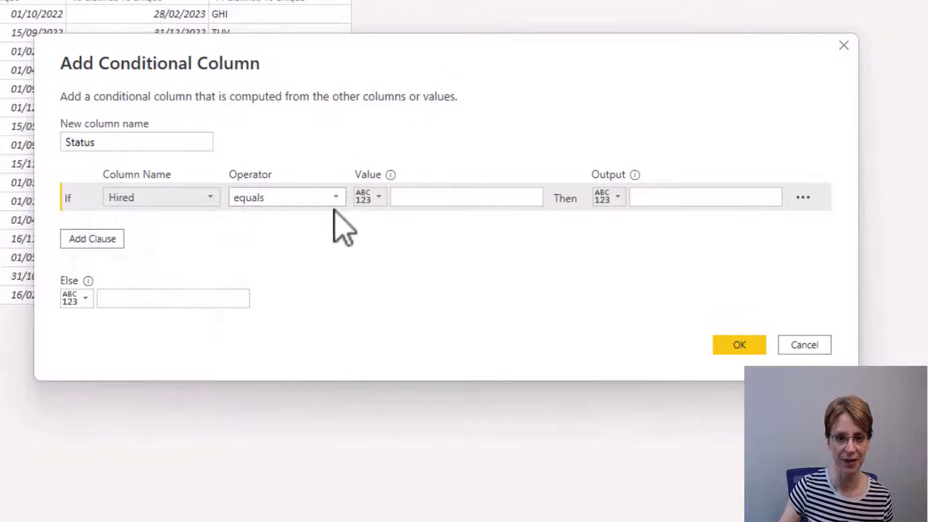
click(434, 198)
text(Av)
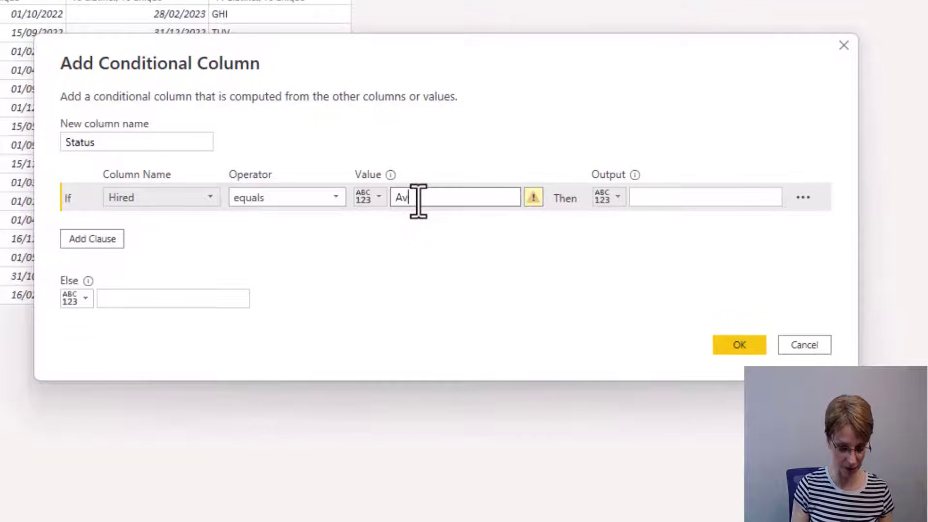
text(ailable)
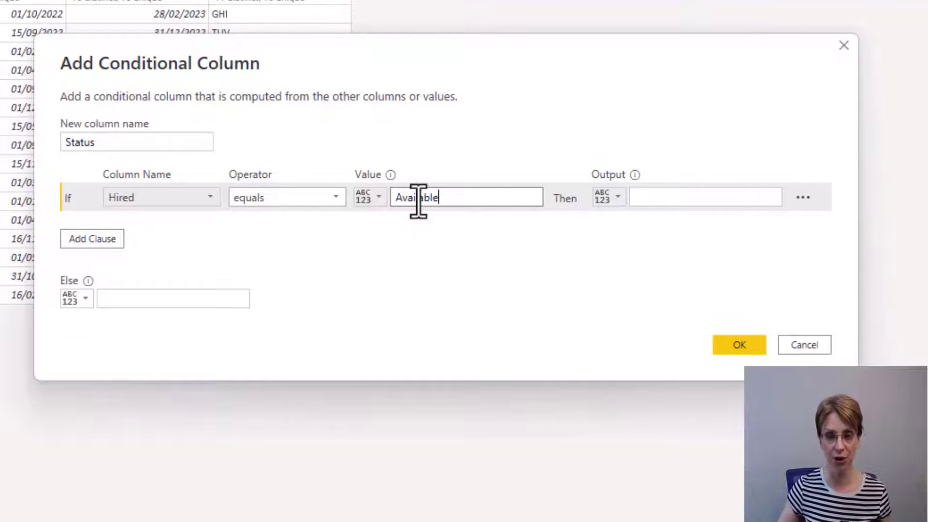
Step: Have the Status column output "Available" on a match and "Hired" otherwise, and set its data type to Text
click(738, 197)
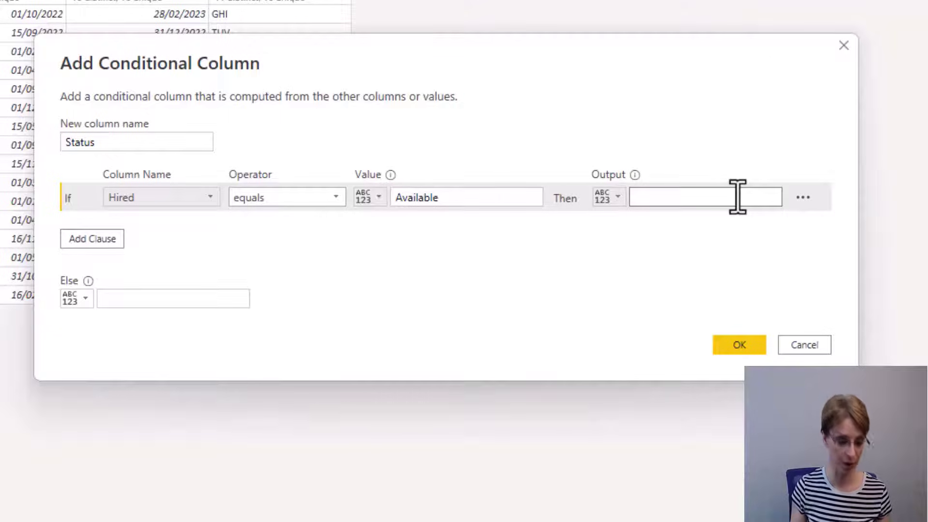
text(Available)
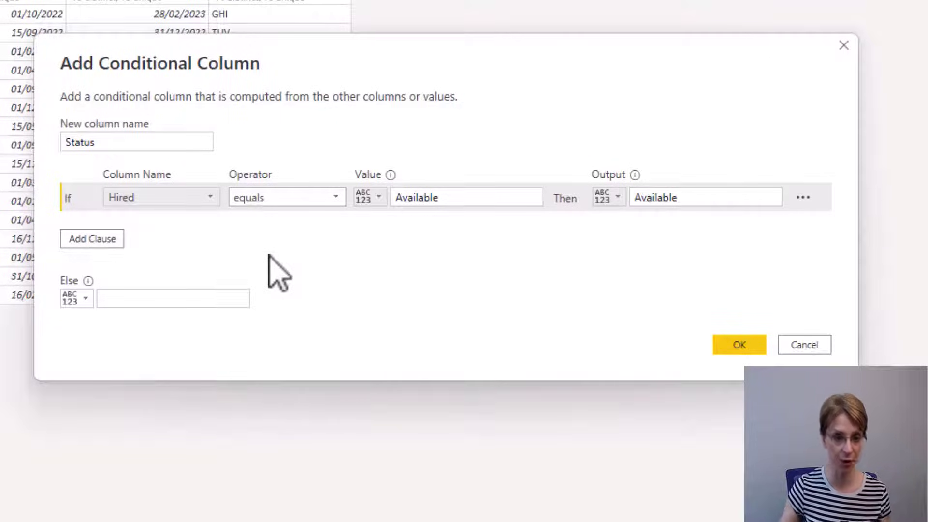
click(207, 298)
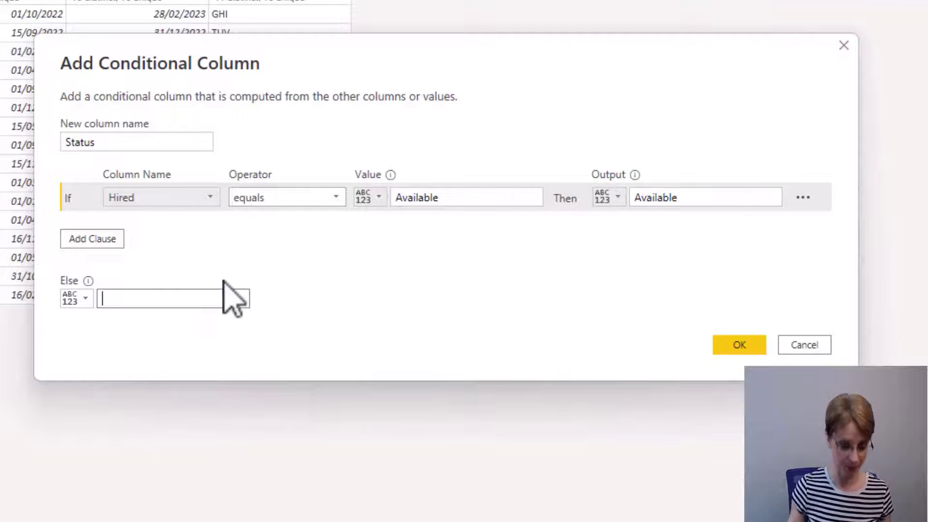
text(Hired)
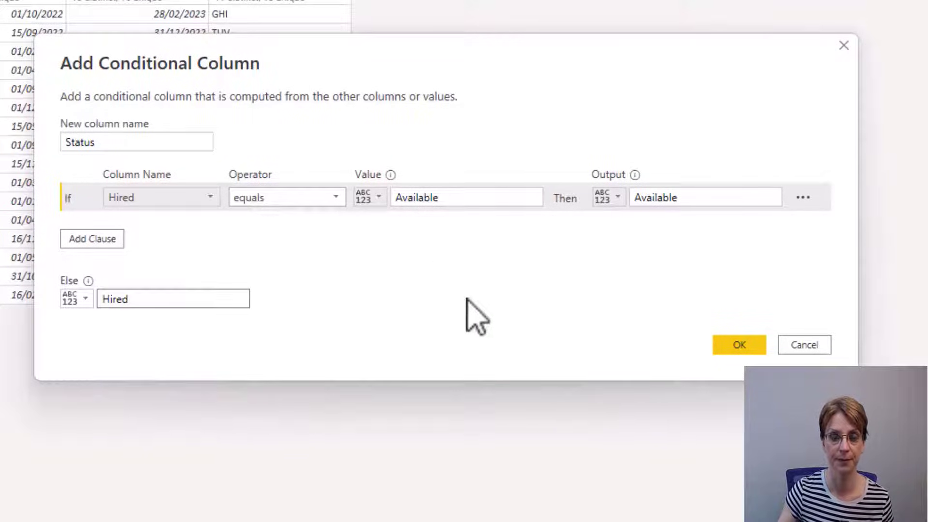
click(734, 347)
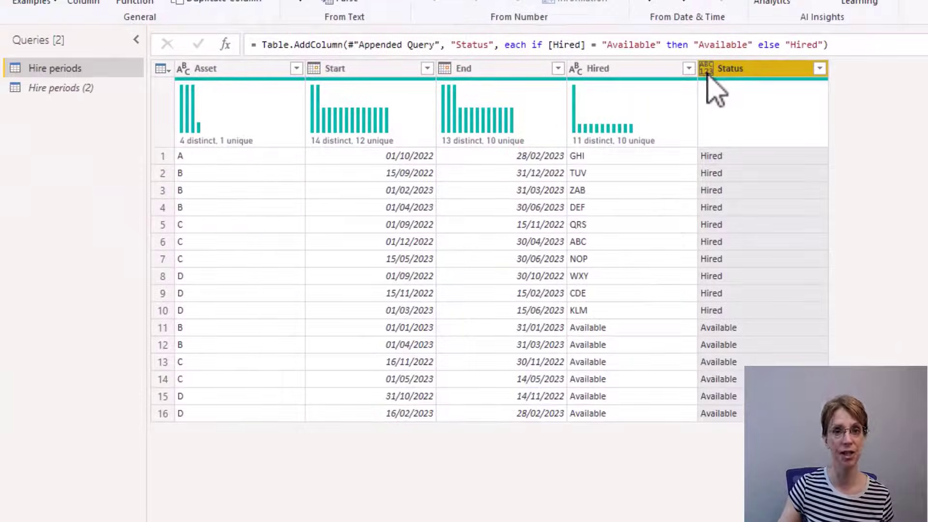
click(707, 70)
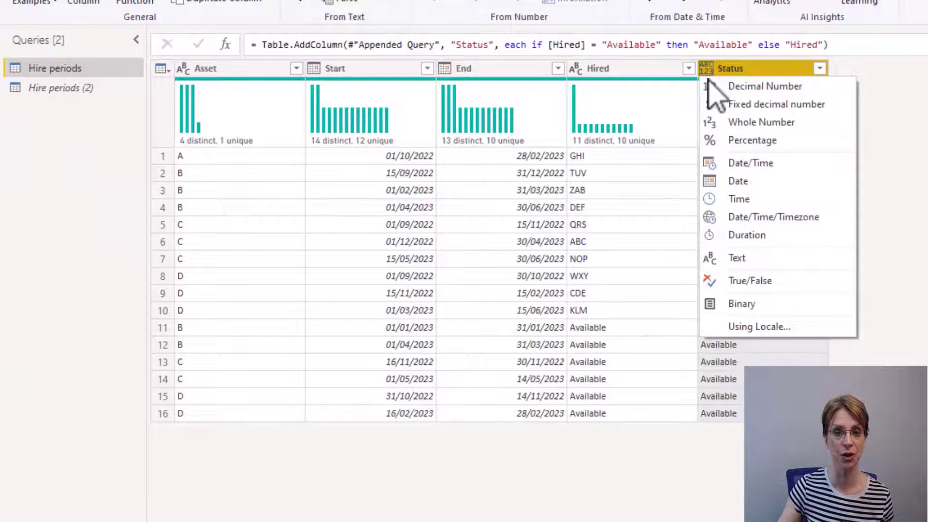
click(782, 263)
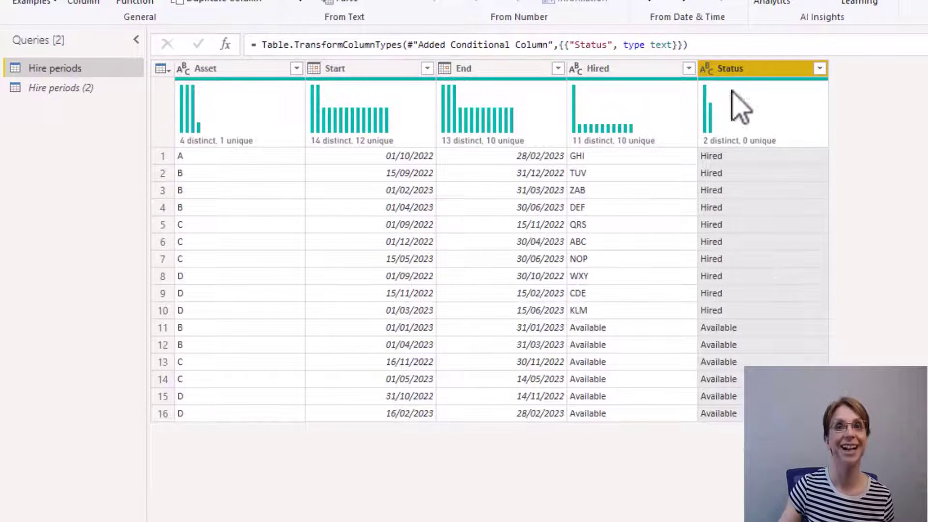
Step: Replace "Available" with an empty value in the Hired column, and close the query editor with the changes applied
click(684, 68)
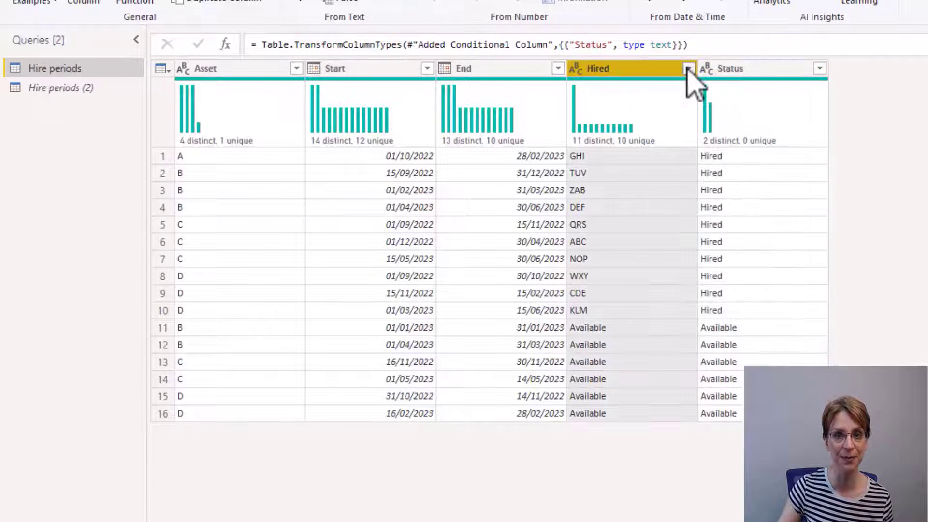
right_click(629, 78)
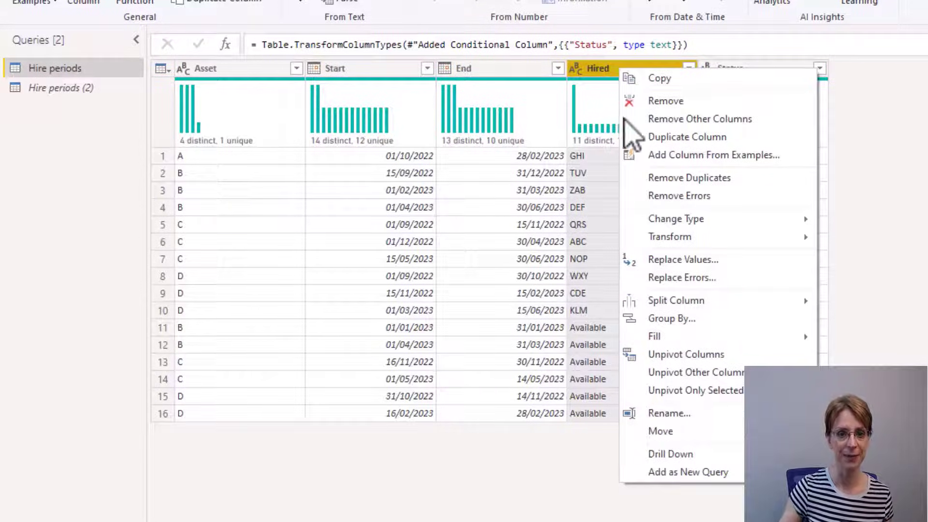
click(677, 263)
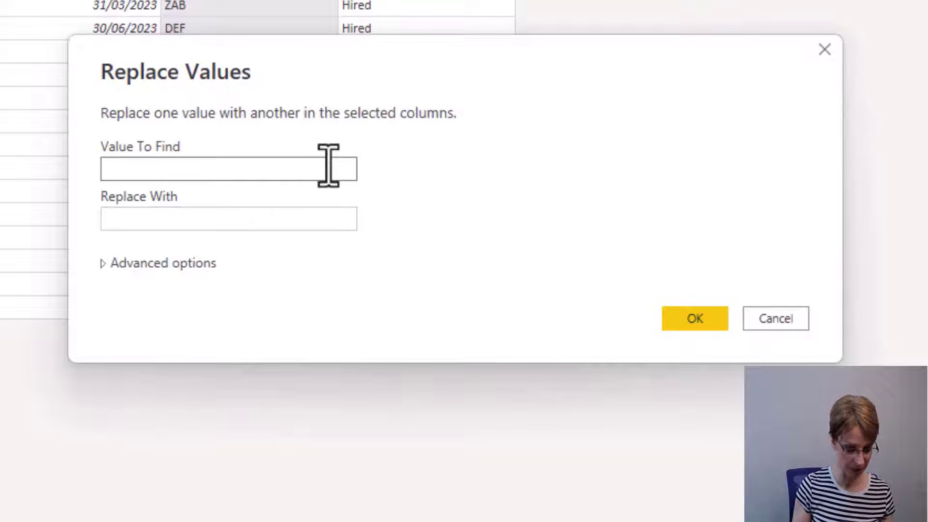
text(Available)
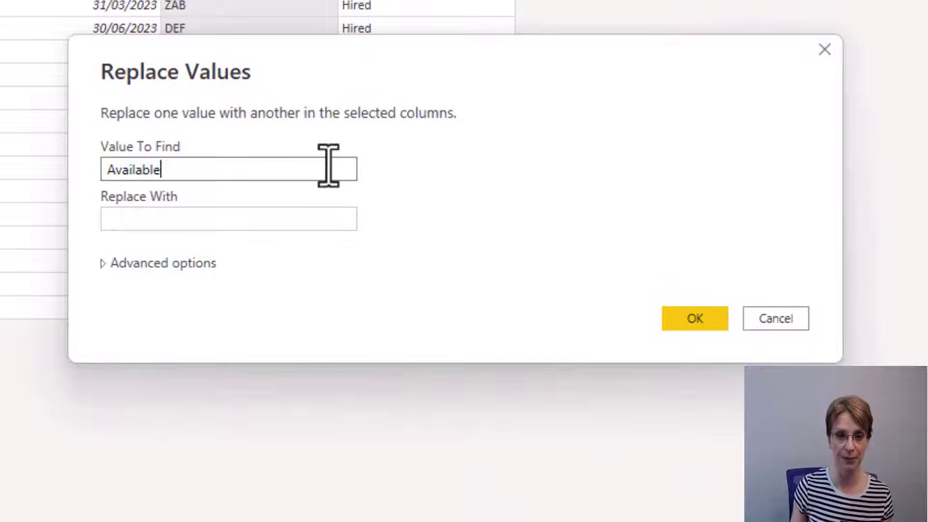
click(289, 226)
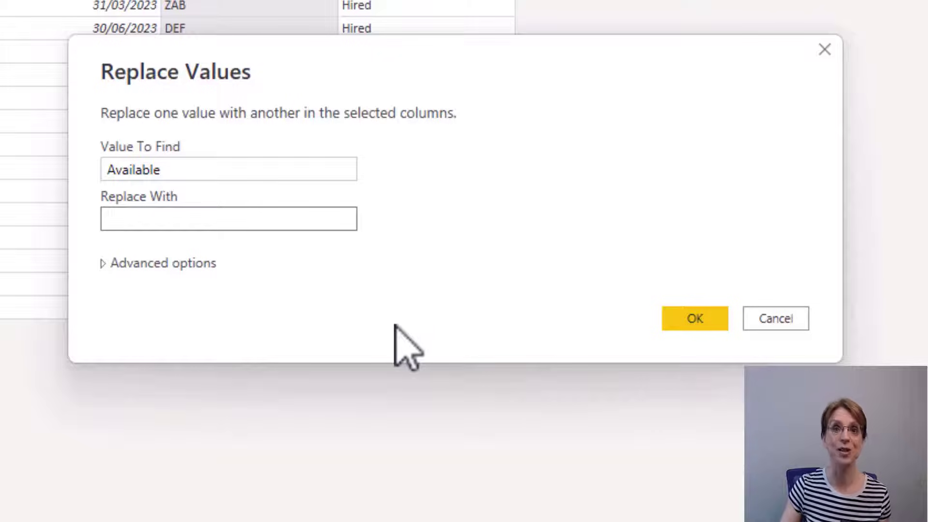
click(676, 315)
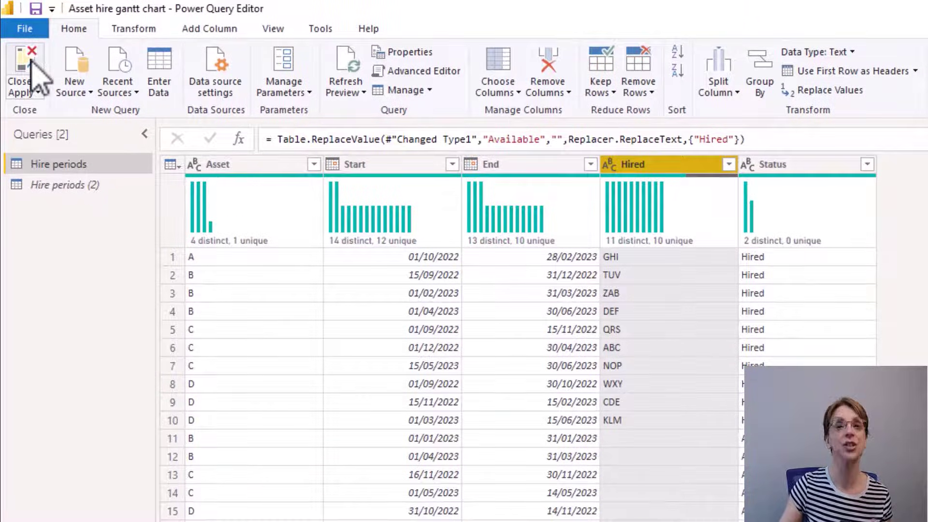
click(24, 65)
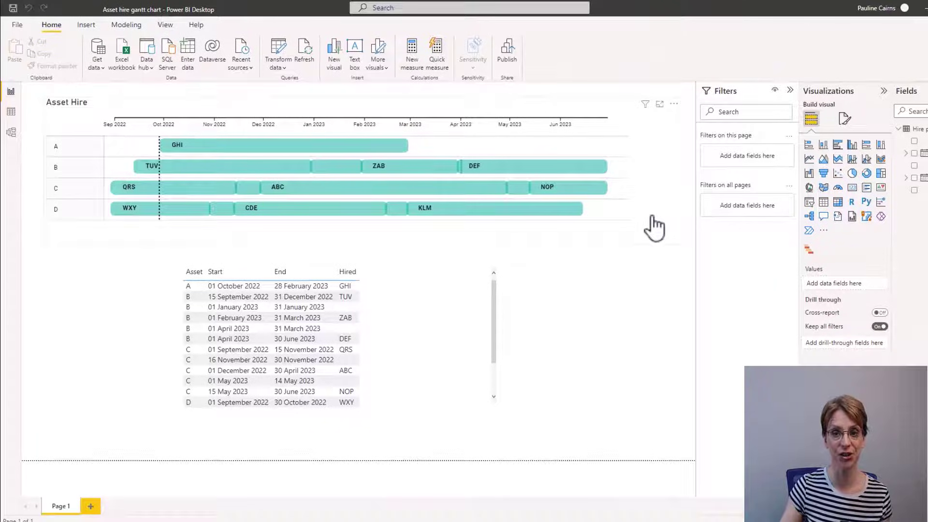
Step: Add the Status field as the legend of the Asset Hire Gantt chart
click(654, 227)
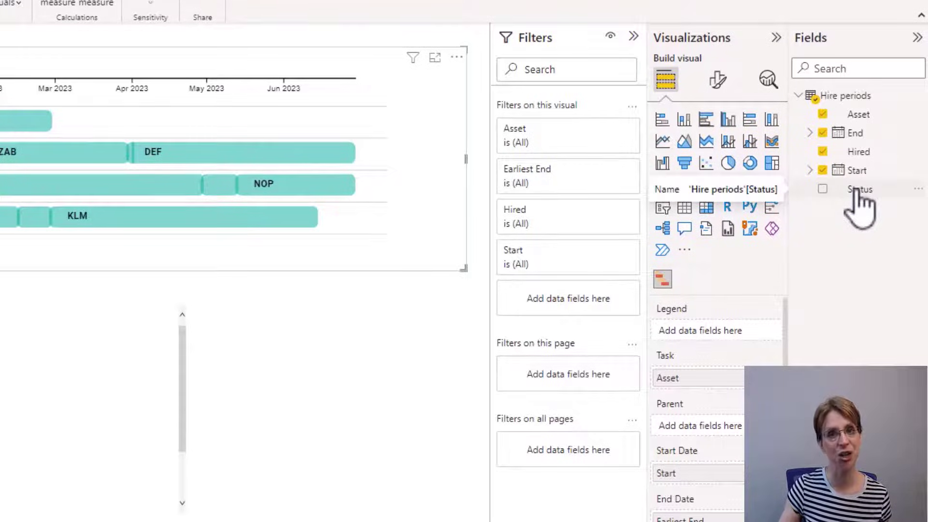
drag(860, 191, 723, 332)
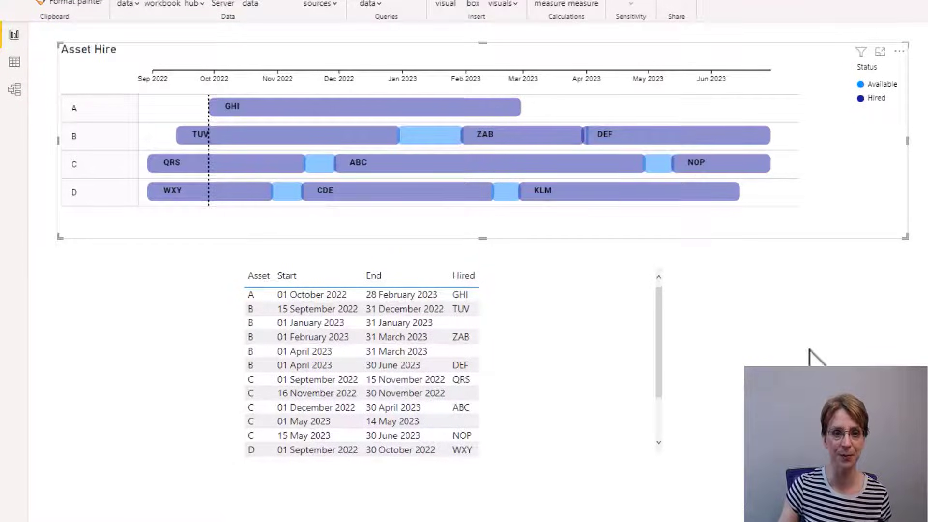
Step: Examine the Gantt chart by highlighting the Available and Hired legend entries, and inspect asset B's bars between ZAB and DEF
mouse_move(319, 109)
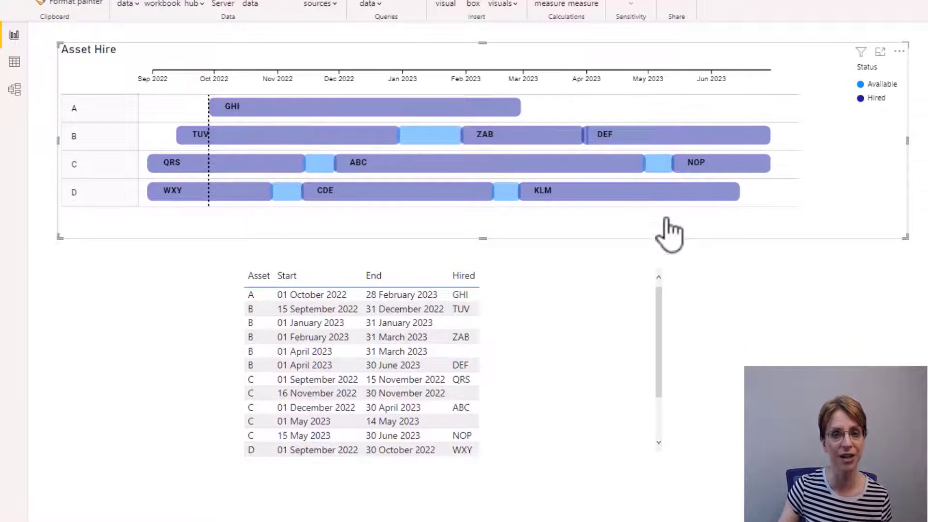
mouse_move(659, 167)
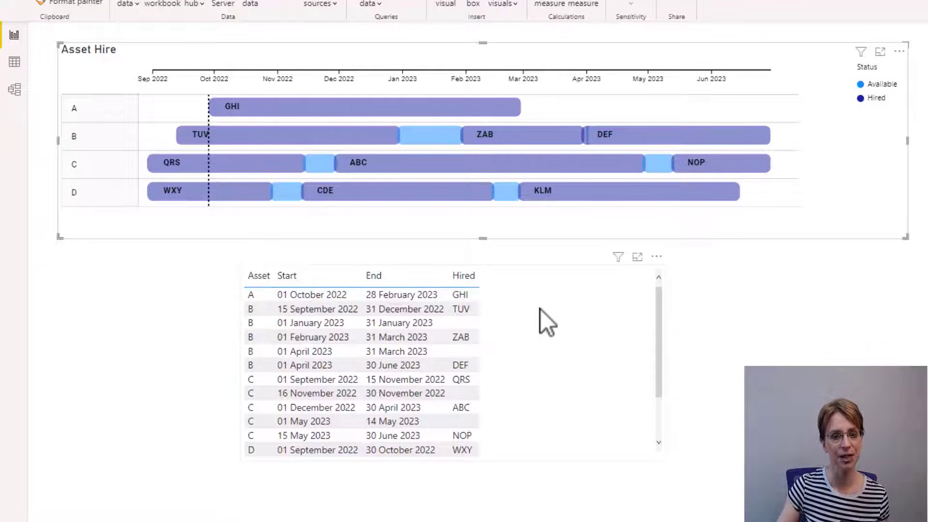
click(884, 86)
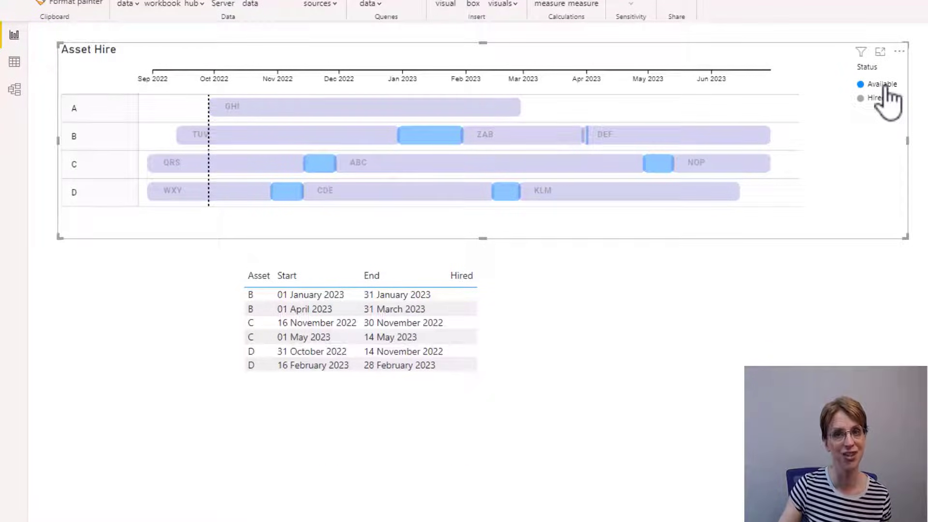
click(883, 86)
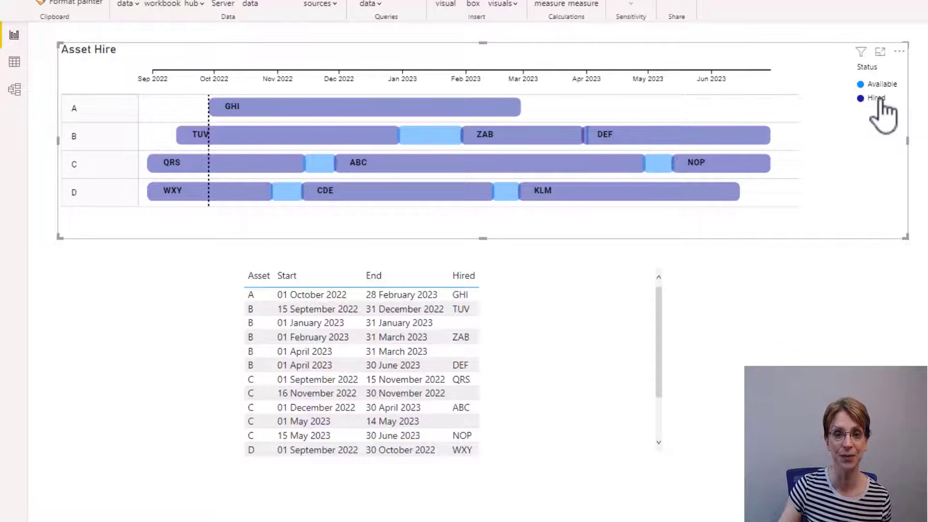
click(878, 99)
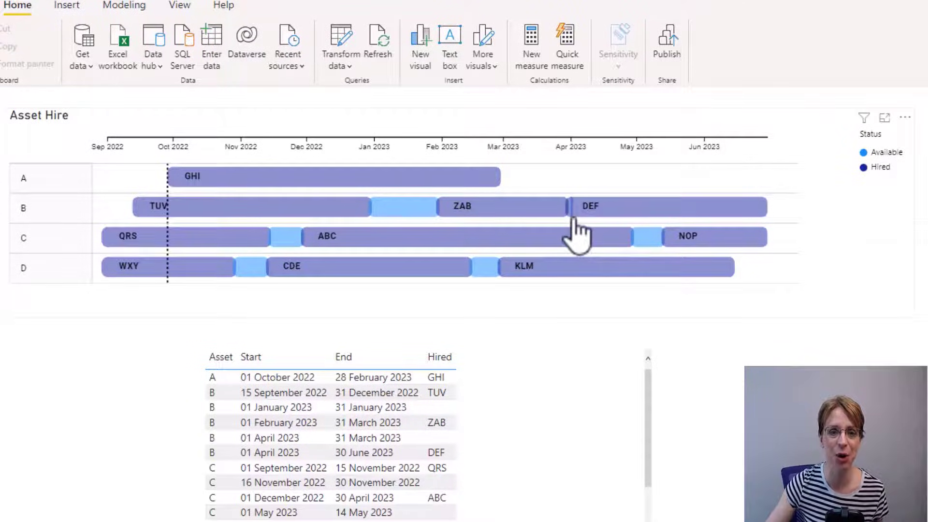
mouse_move(573, 217)
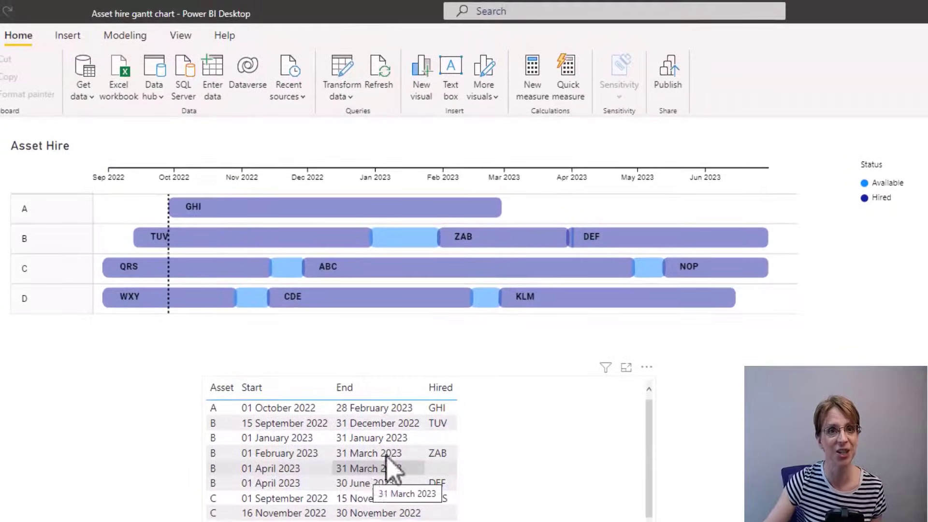
Step: In the query editor, insert a conditional column named "Not offhire" after the Available column is added in Hire periods (2)
click(341, 77)
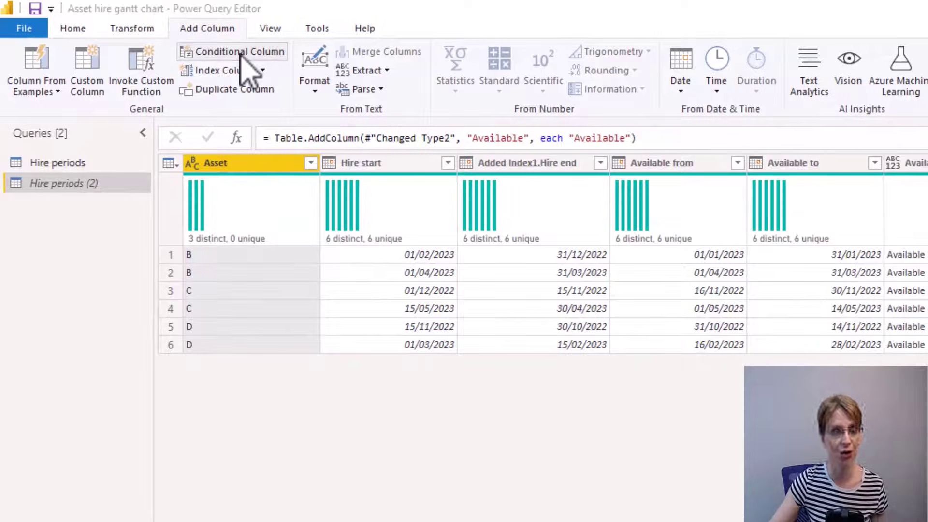
click(240, 52)
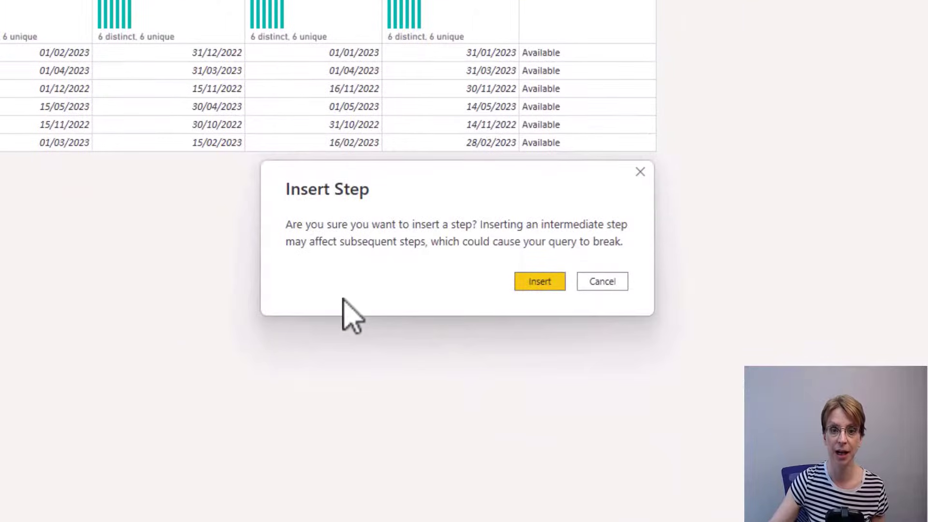
click(538, 284)
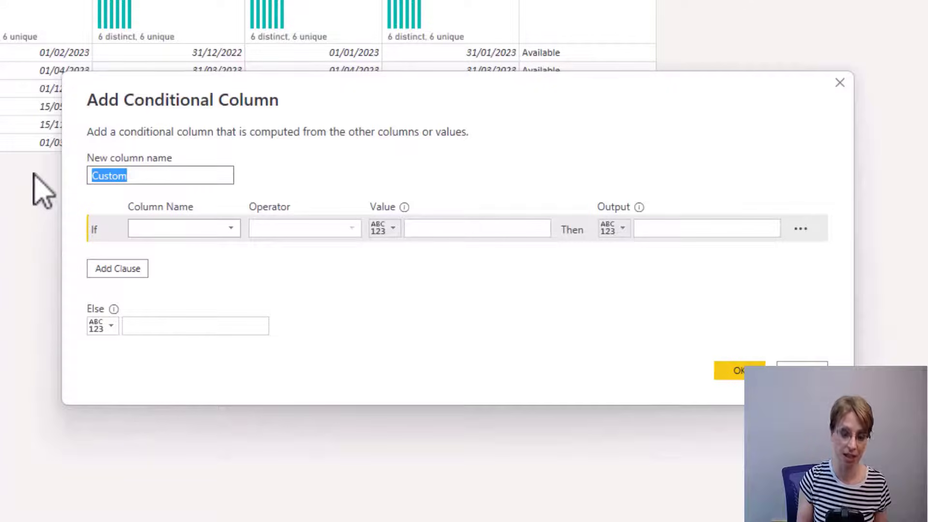
text(Not offhire)
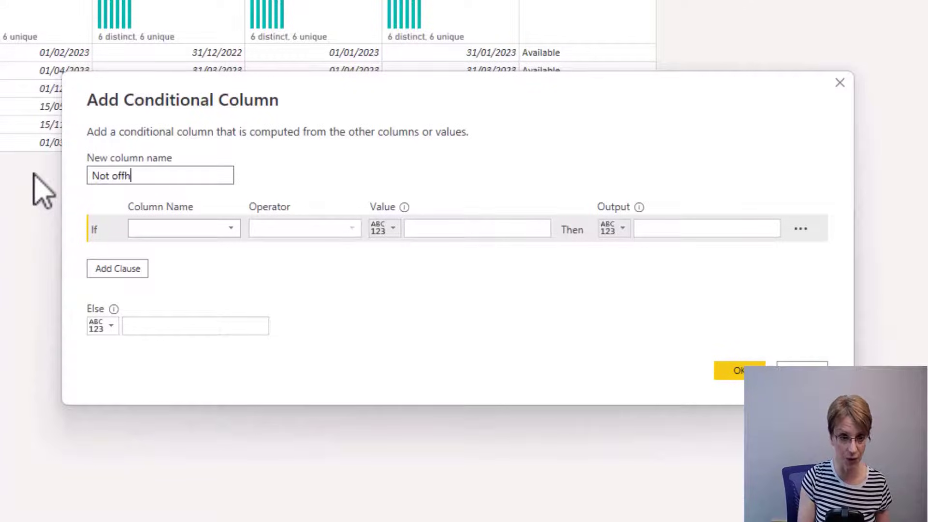
Step: Set the Not offhire condition to test whether Hire start equals the Available from column
click(211, 241)
click(218, 231)
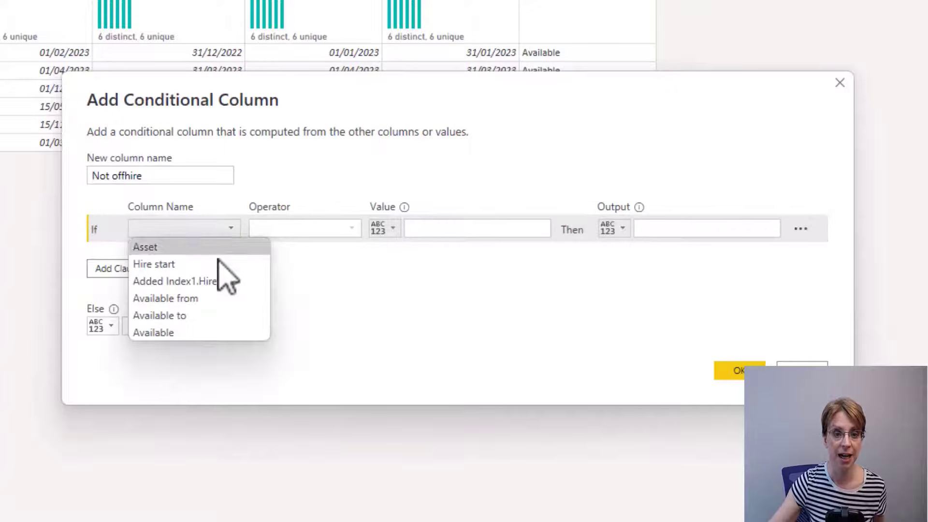
click(217, 265)
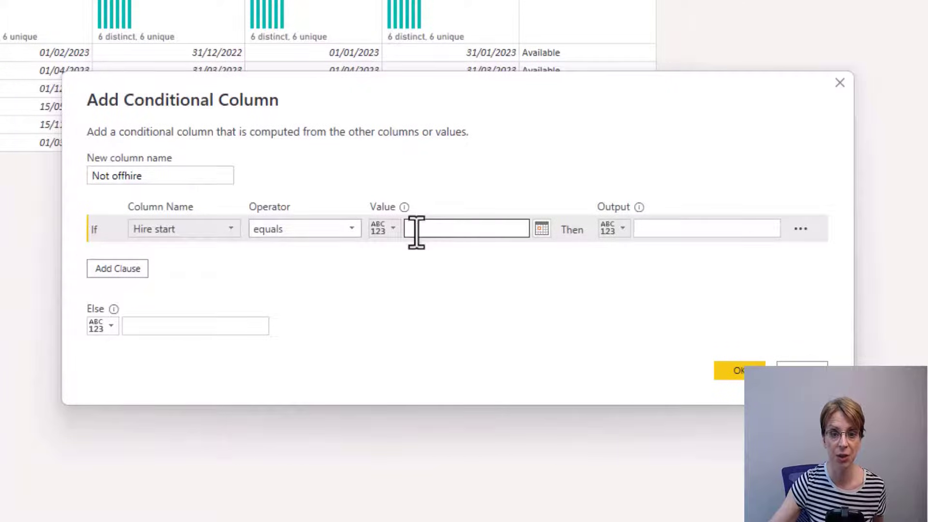
click(393, 230)
click(408, 270)
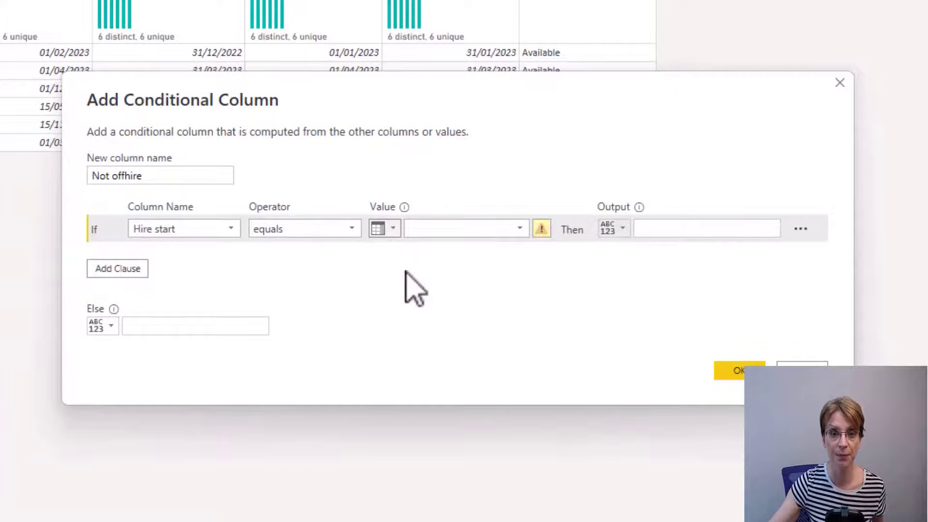
click(521, 229)
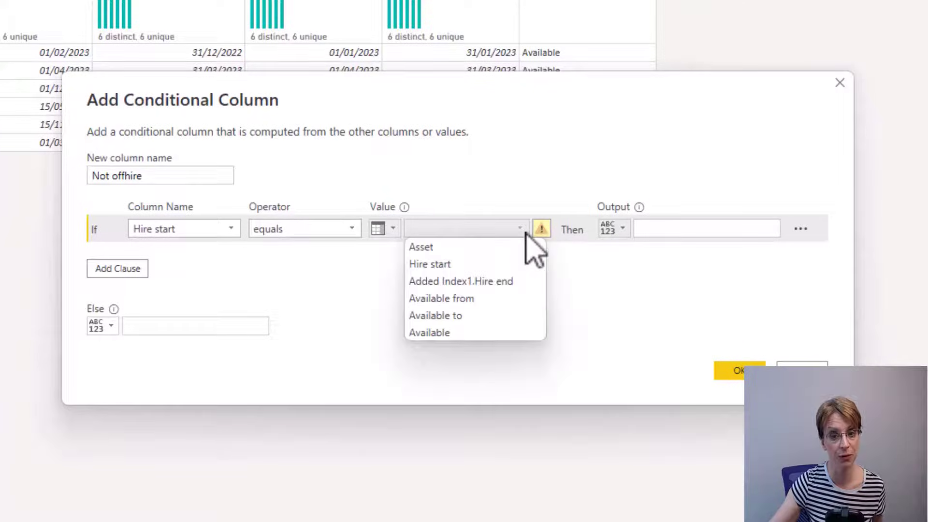
click(508, 298)
Step: Have the Not offhire column output 1 on a match and 0 otherwise, and create the column
click(705, 229)
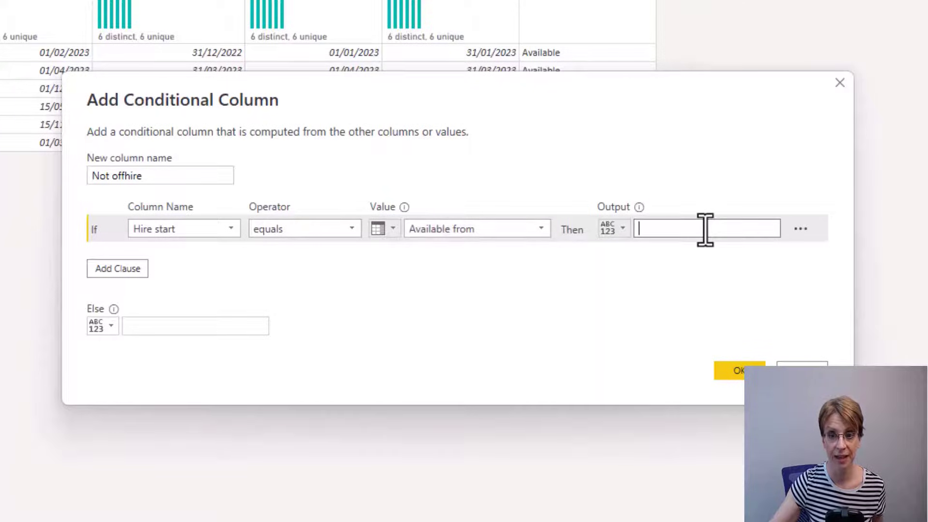
text(1)
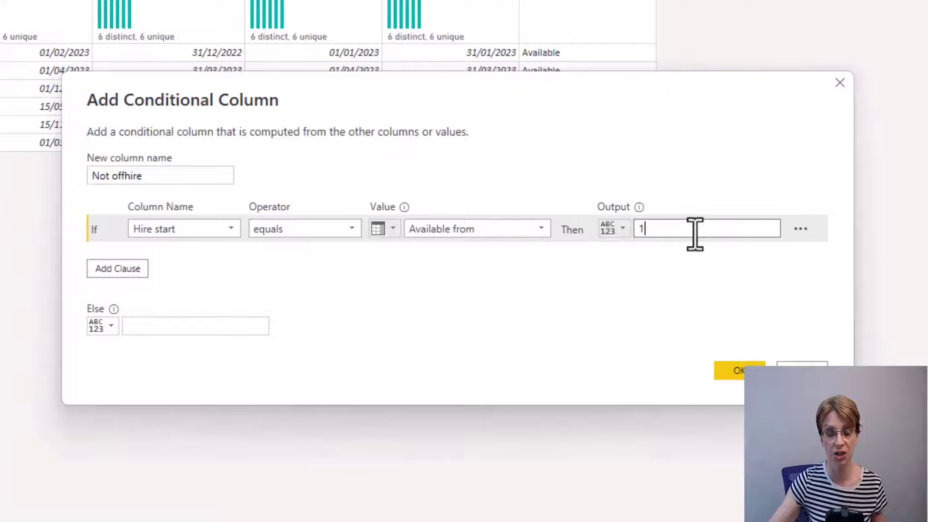
click(205, 329)
text(0)
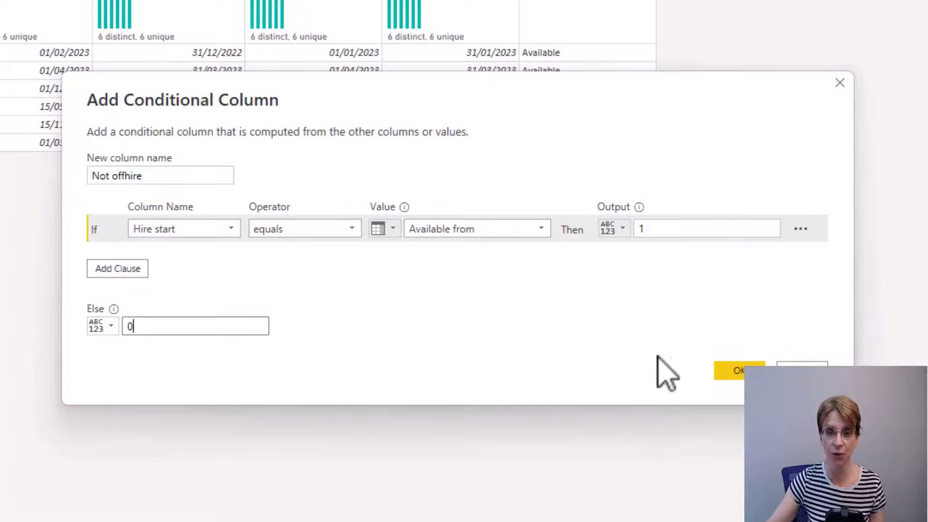
click(738, 371)
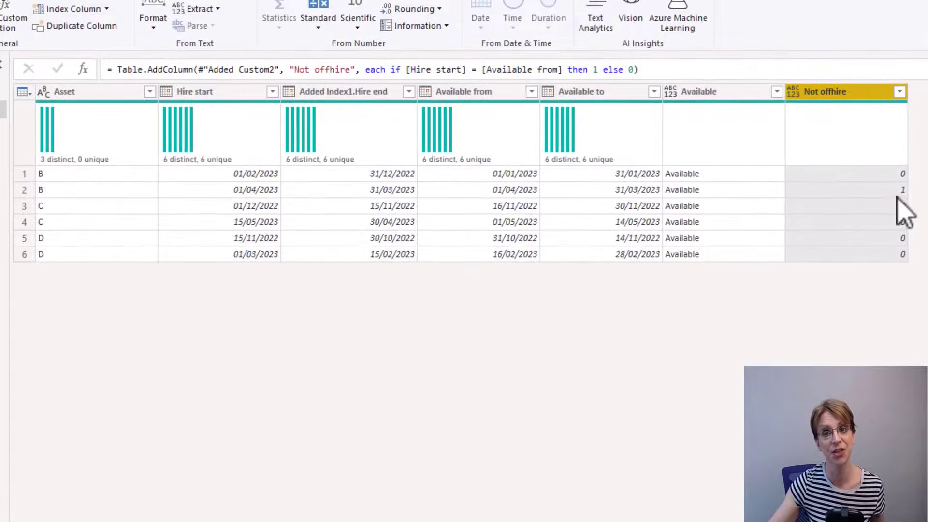
Step: Filter out the rows with the value 1 in Not offhire, and remove that column as an inserted step
click(900, 92)
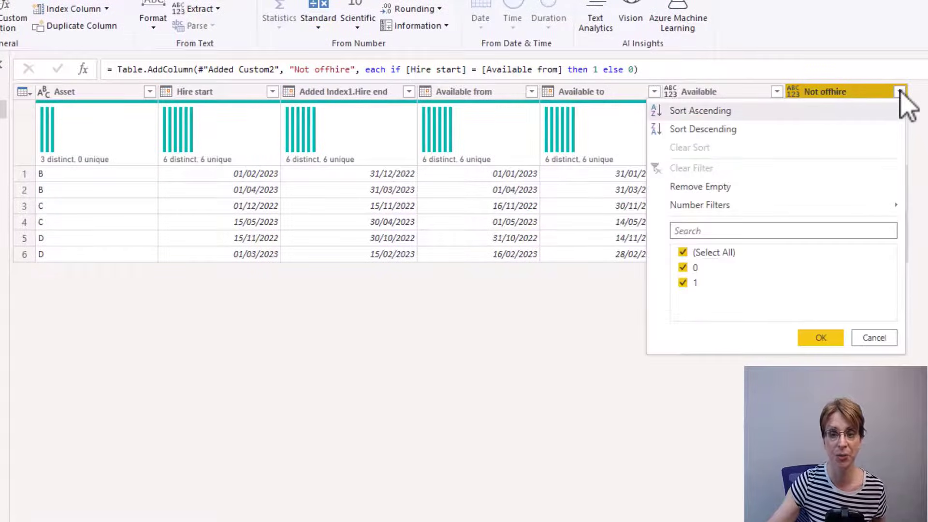
click(683, 283)
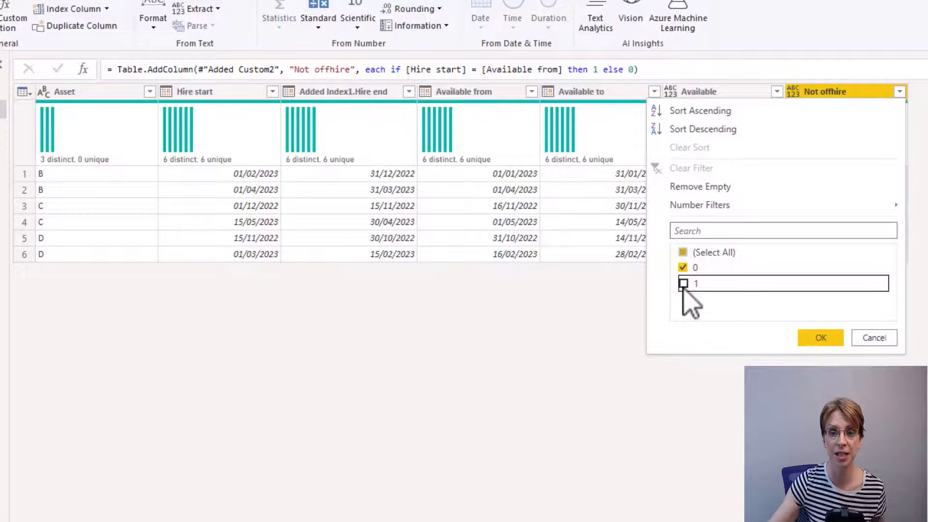
click(818, 338)
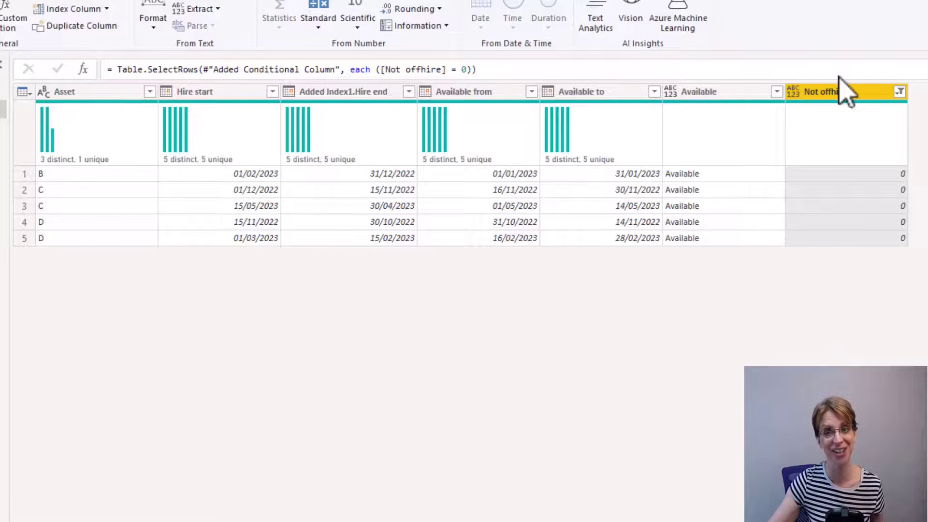
right_click(842, 95)
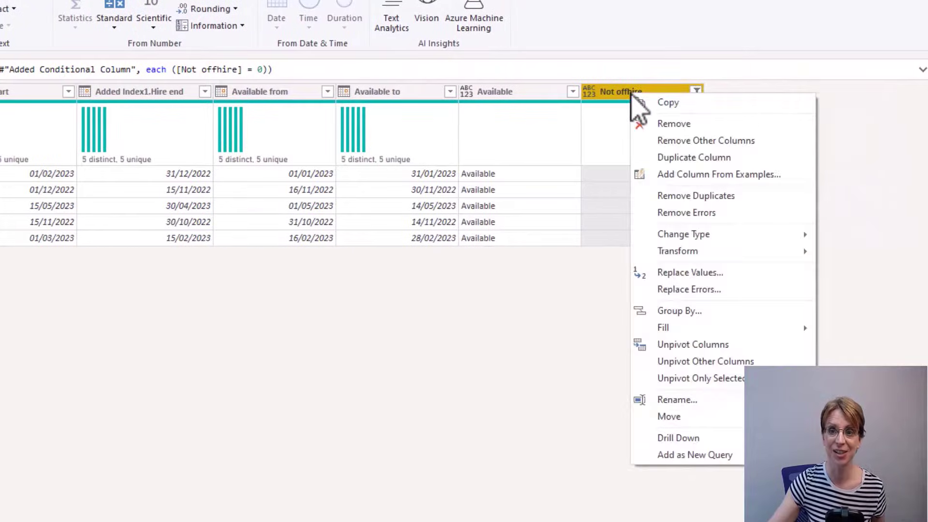
click(660, 125)
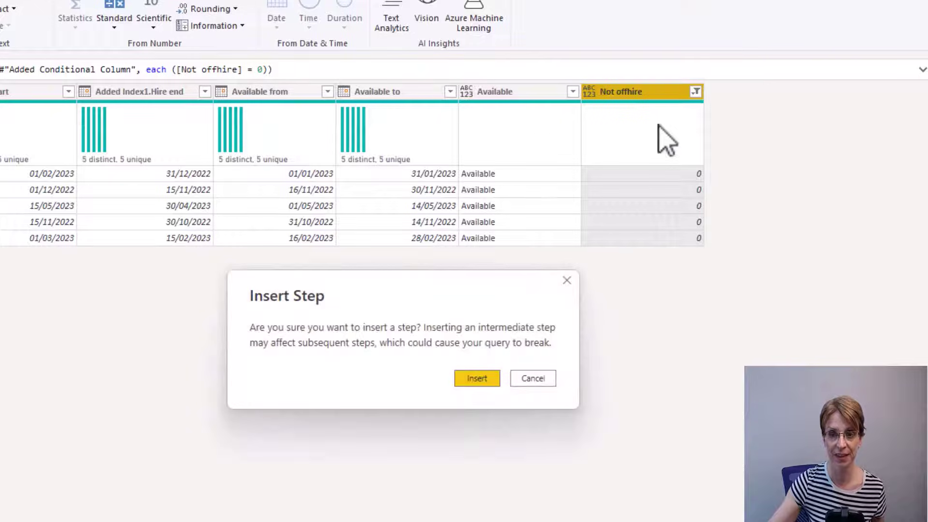
click(473, 379)
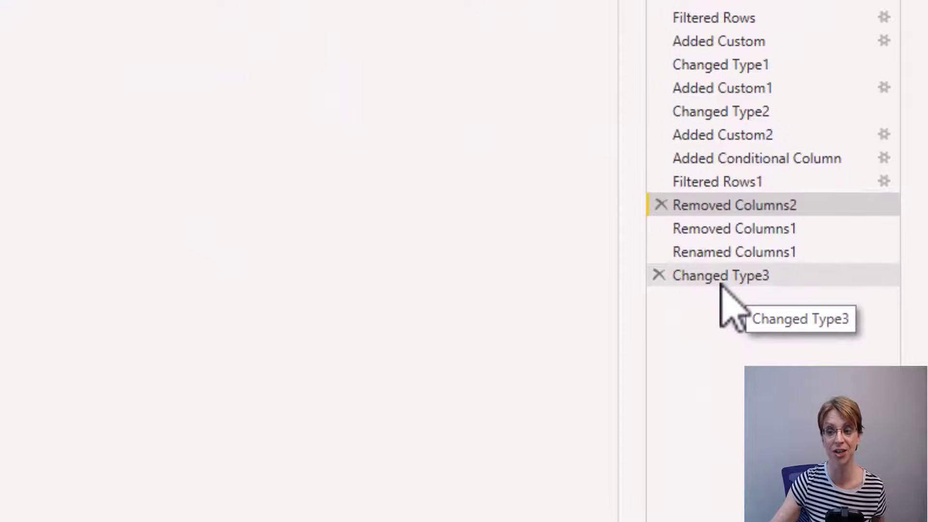
Step: Return to the final Changed Type3 step of Hire periods (2), and close the query editor with the changes applied
click(763, 275)
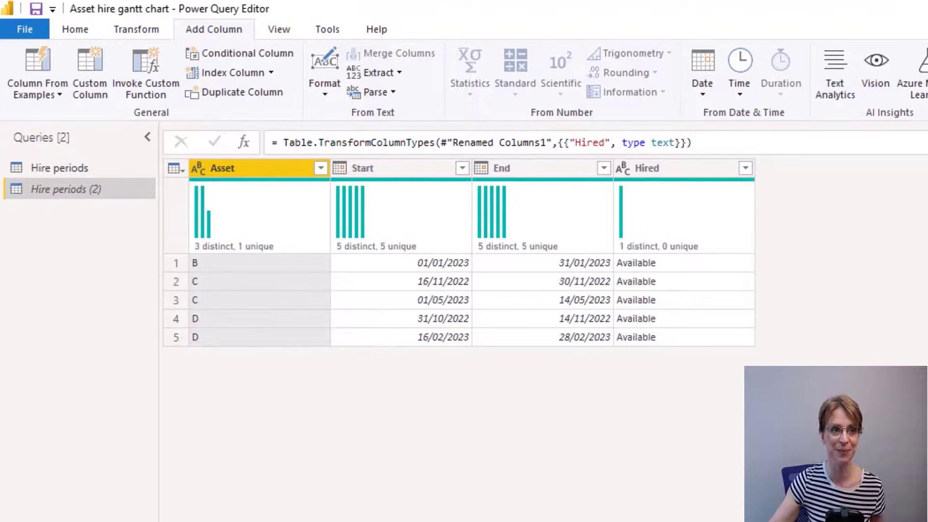
click(72, 30)
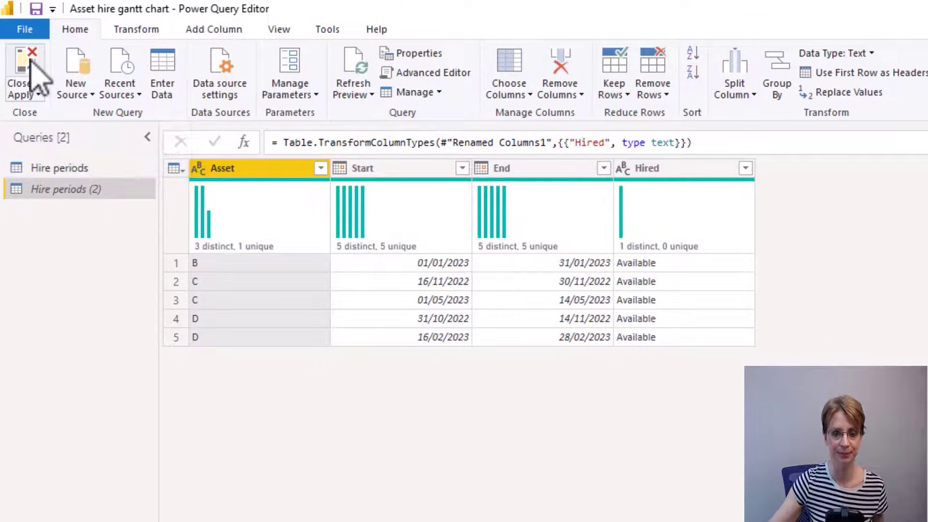
click(31, 61)
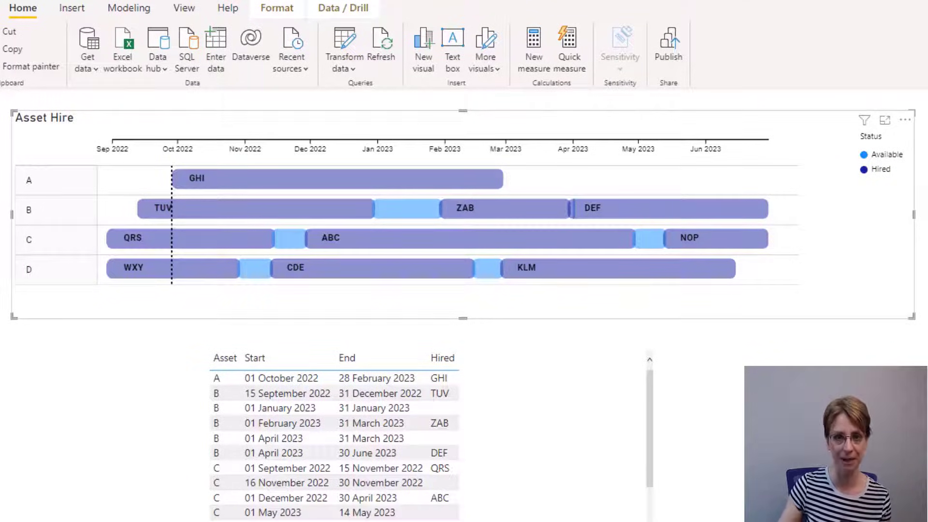
Step: Reopen the query editor and duplicate the Hire periods query
click(351, 70)
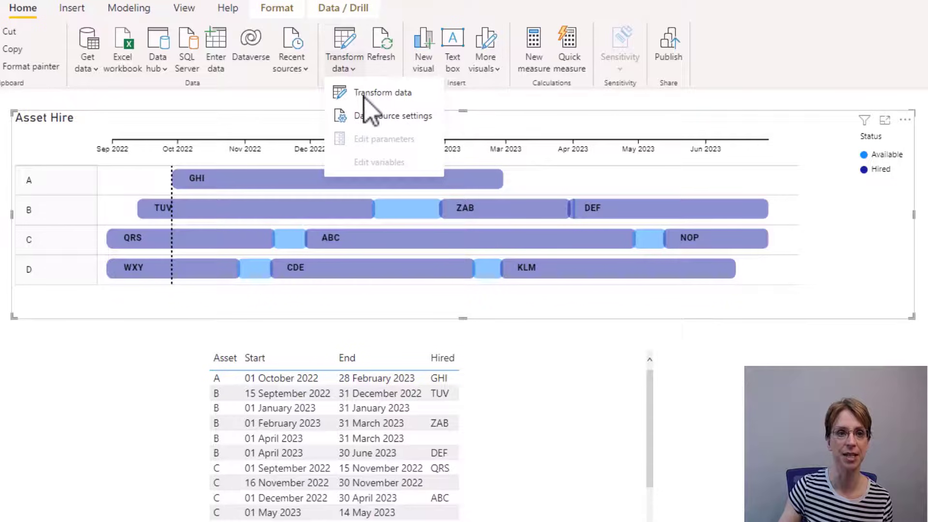
click(366, 86)
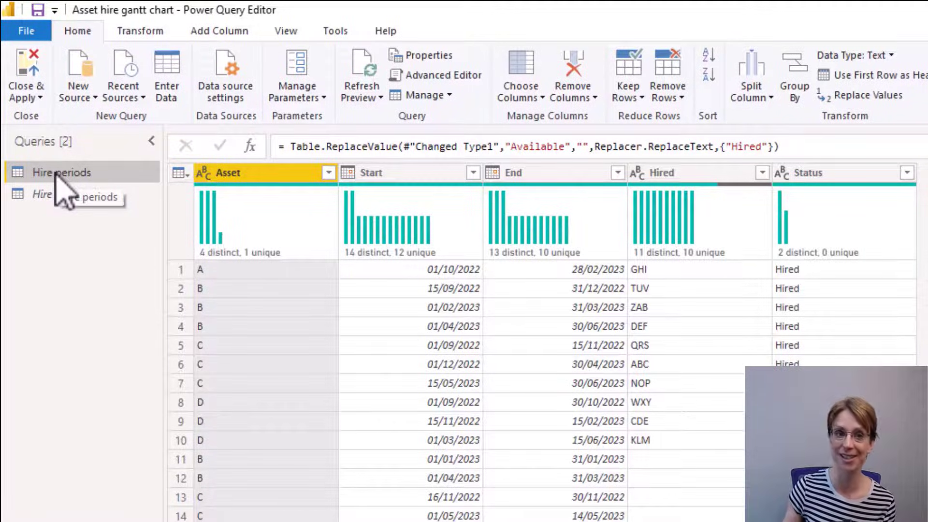
right_click(57, 175)
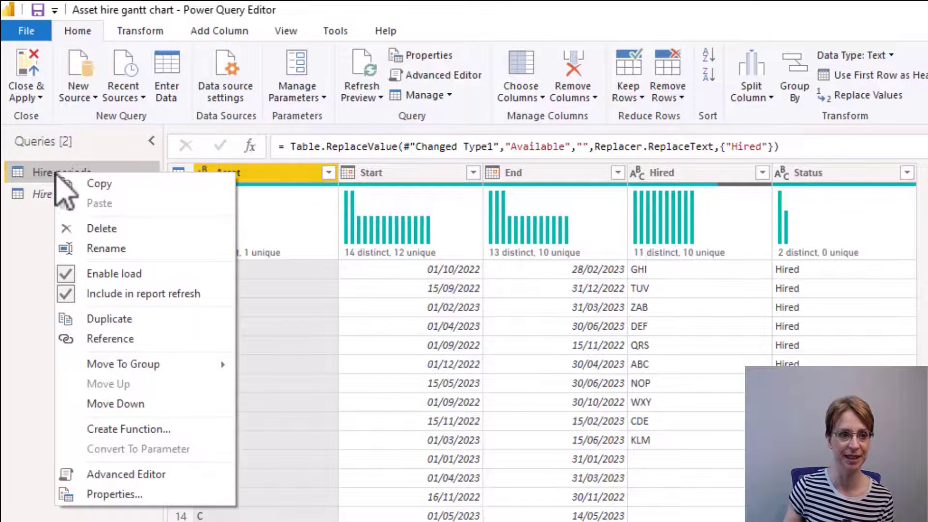
click(108, 319)
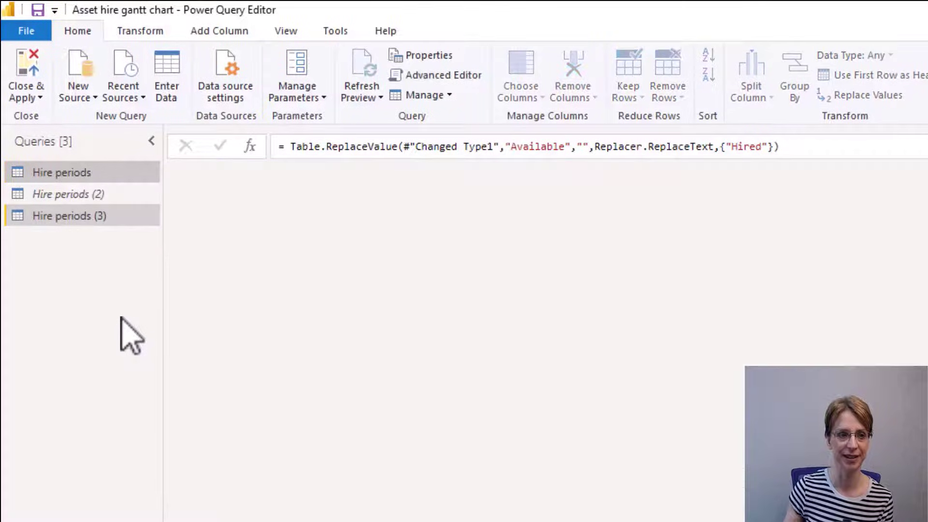
Step: Rename the duplicated Hire periods (3) query as "Last period"
click(137, 213)
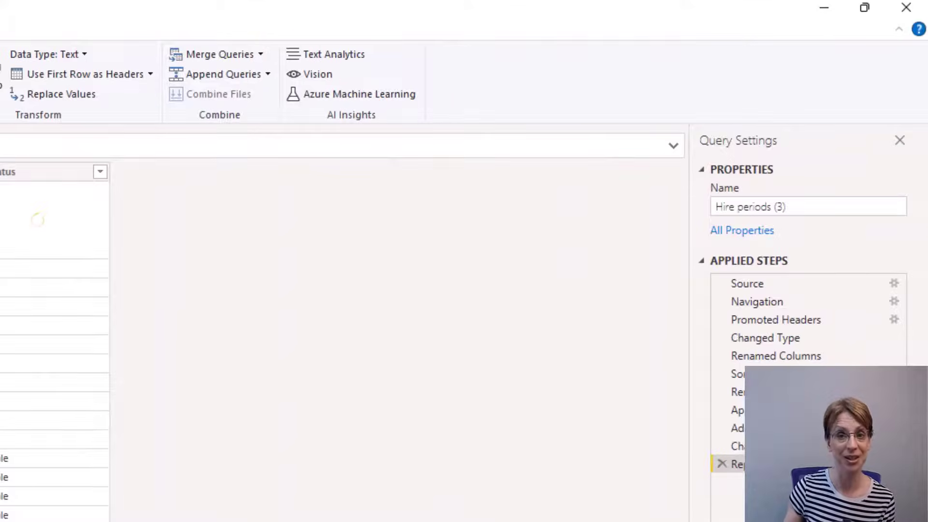
click(813, 208)
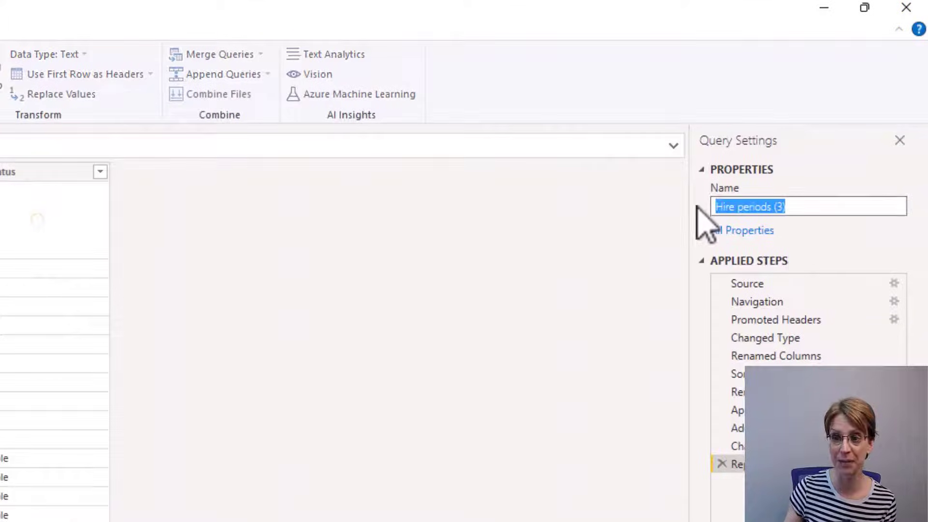
text(L)
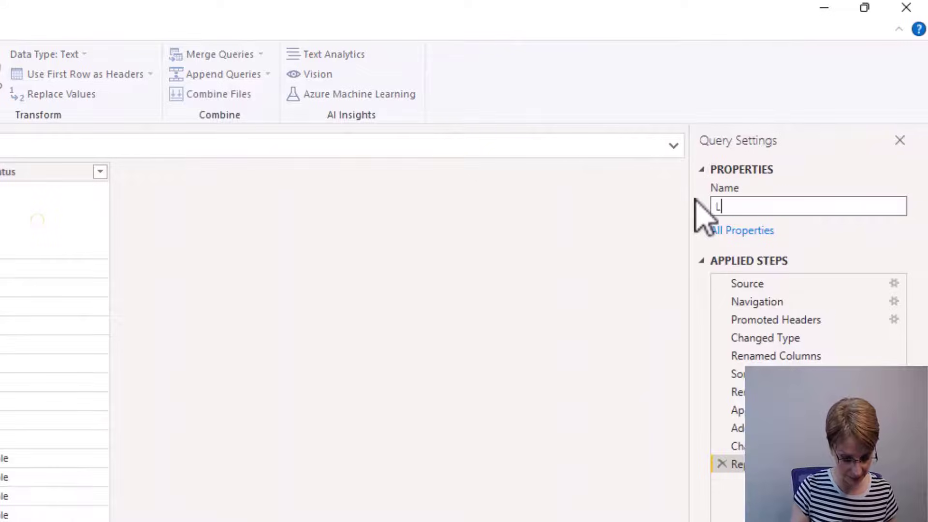
text(ast period)
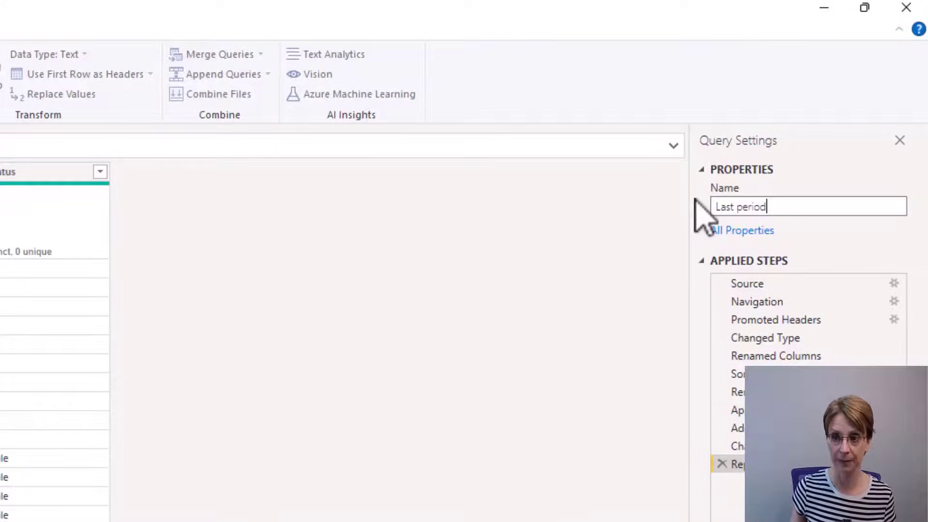
key(Return)
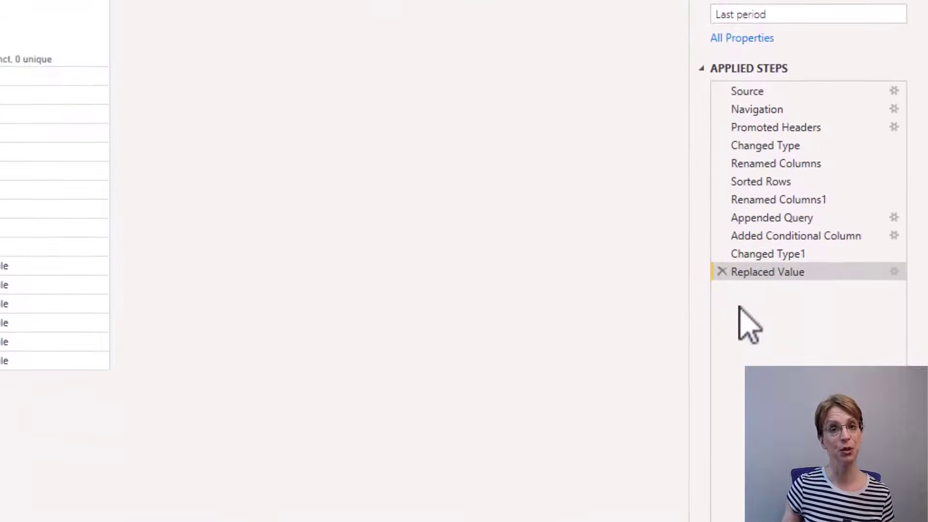
Step: Delete the Replaced Value, Changed Type1, Added Conditional Column, Appended Query and Renamed Columns1 steps from the Last period query
click(722, 272)
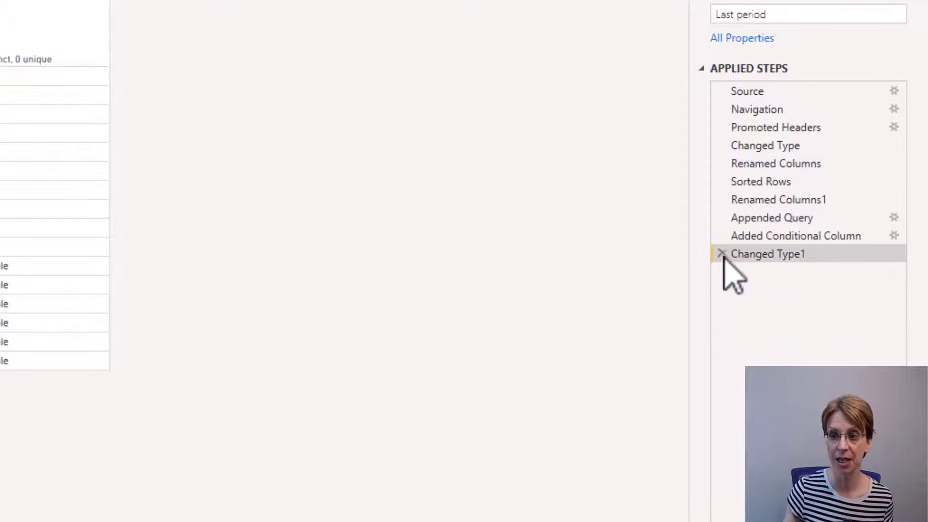
click(723, 254)
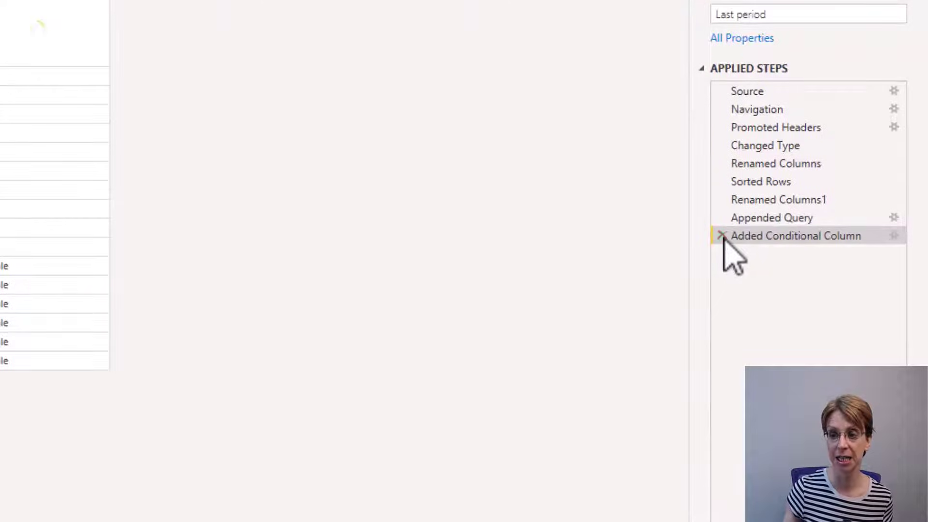
click(722, 235)
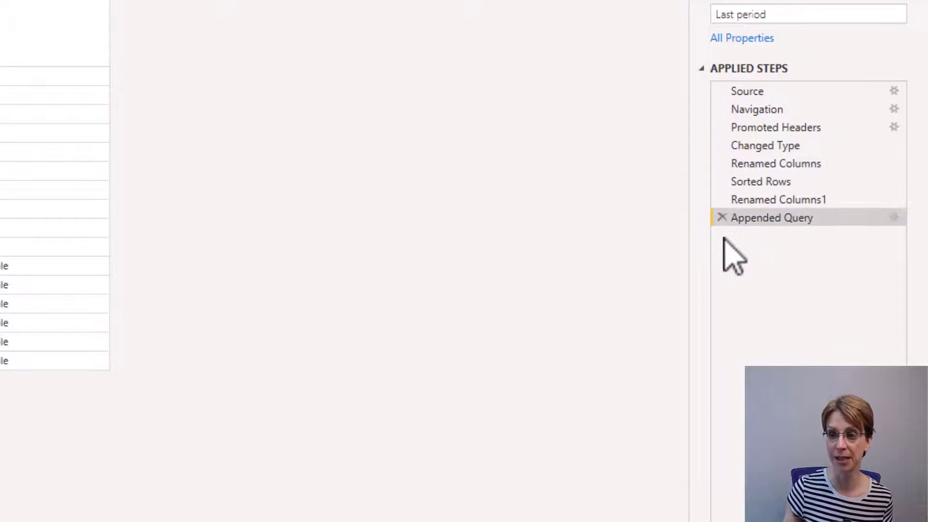
click(723, 218)
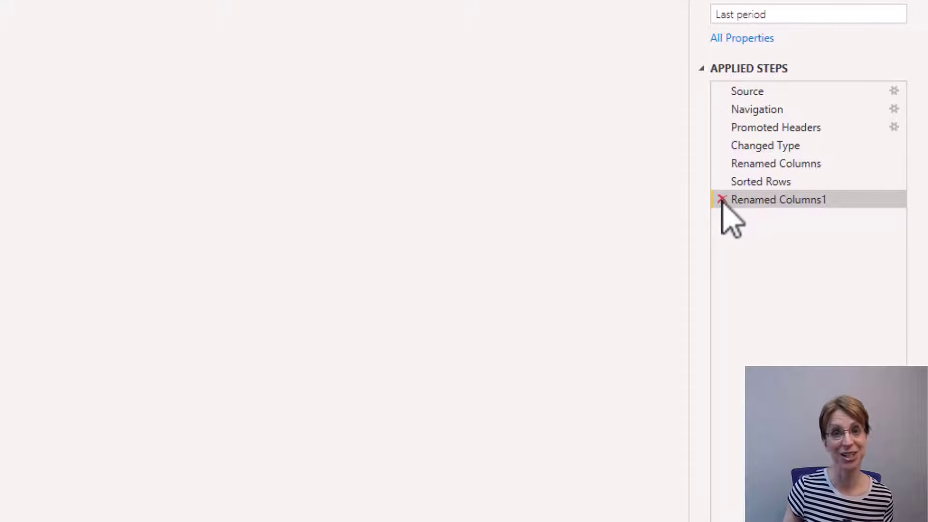
click(723, 199)
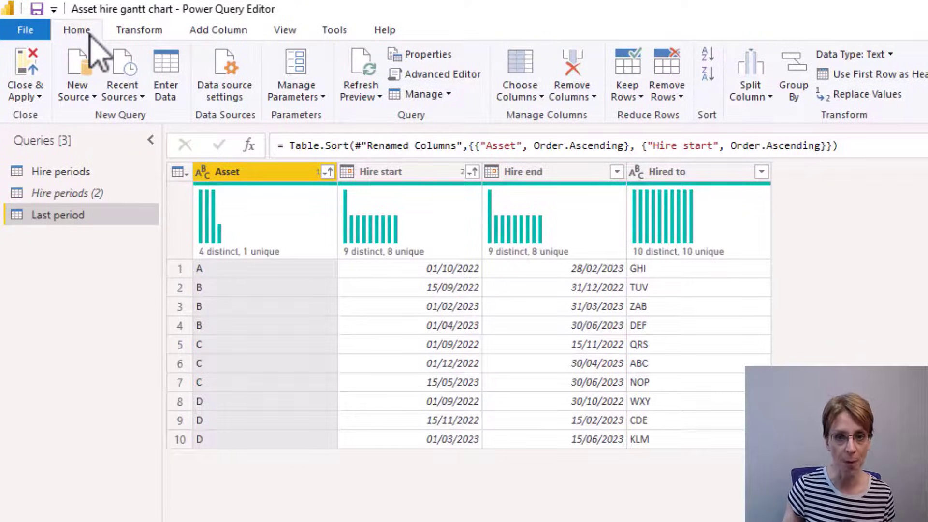
Step: Group the Last period query by Asset, adding a "last hired" column with the Max of Hire end
click(795, 96)
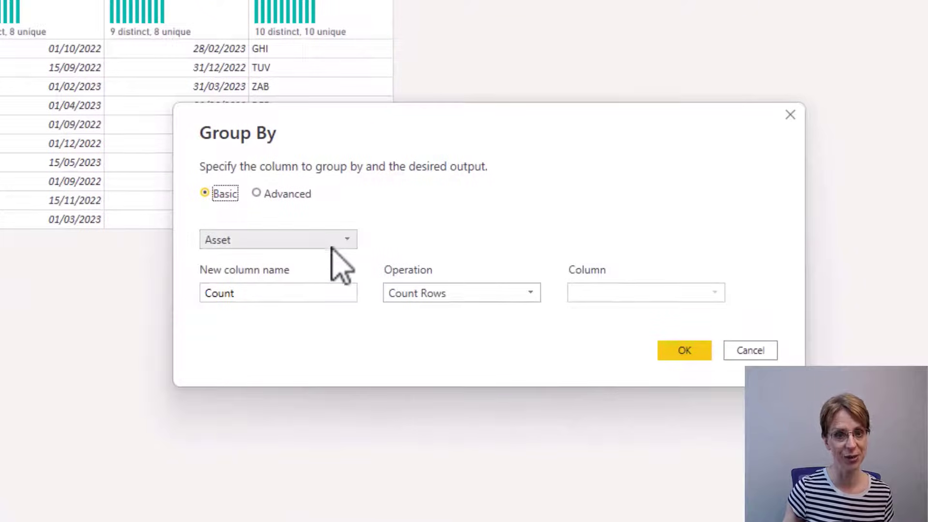
click(325, 300)
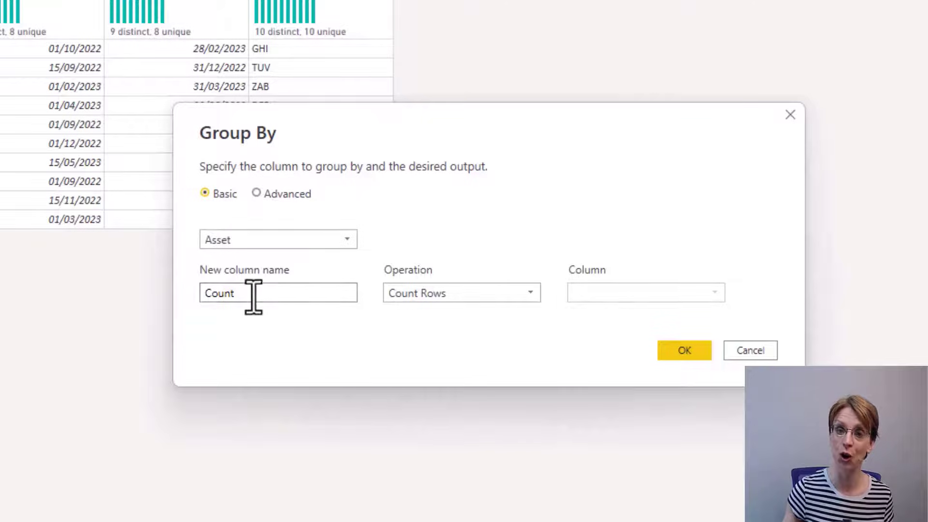
drag(253, 296, 198, 298)
text(last hired)
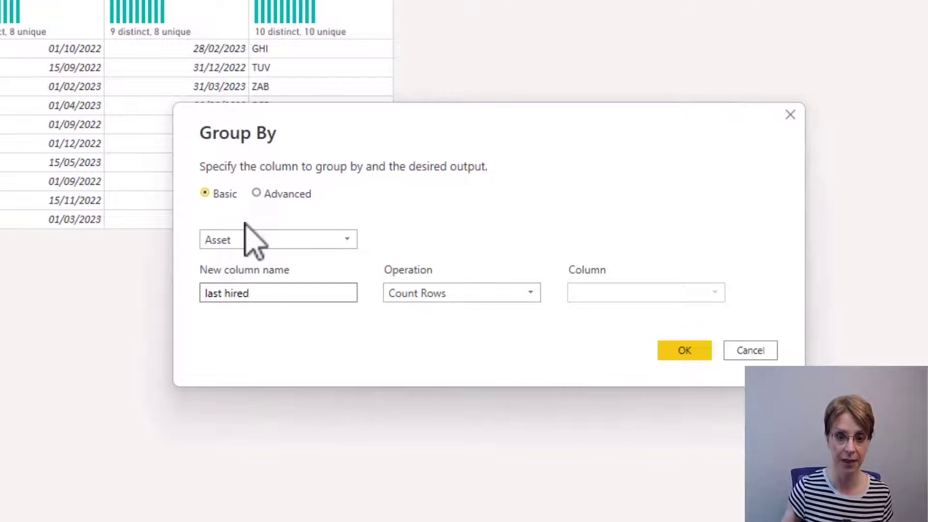
click(412, 298)
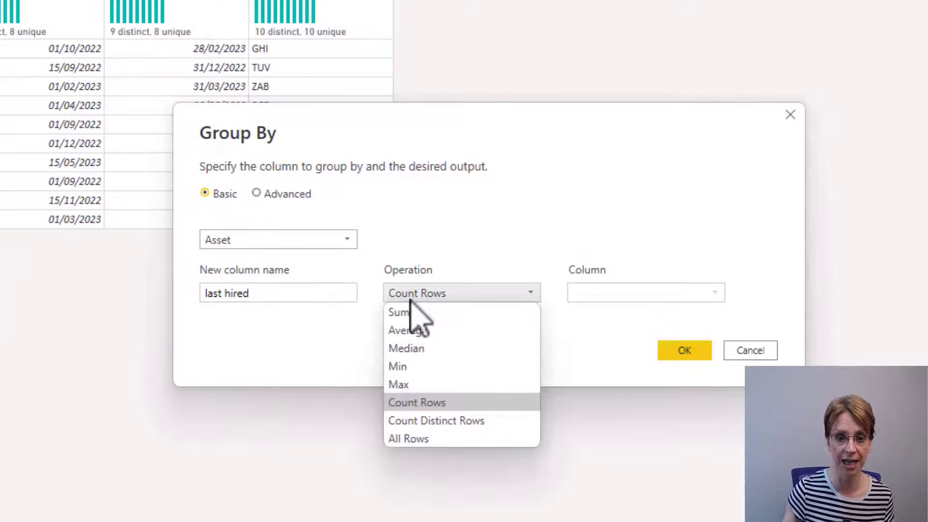
click(419, 386)
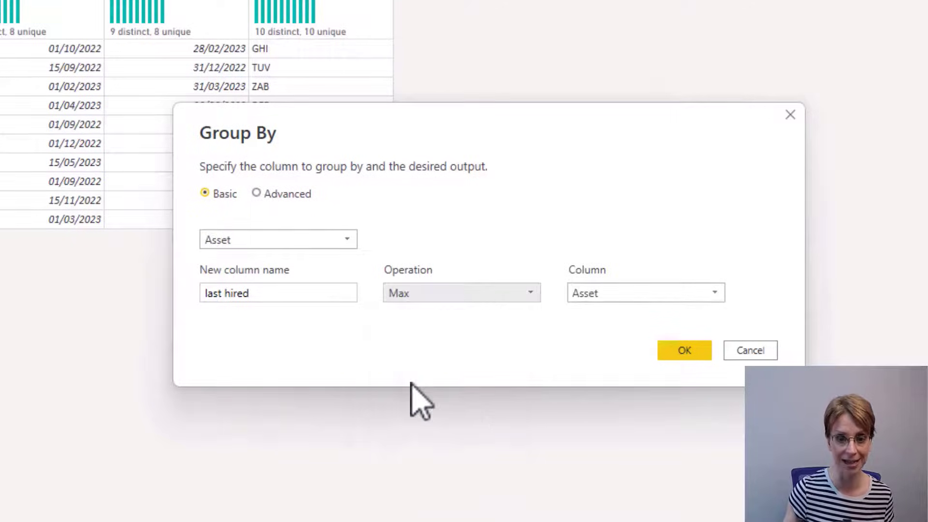
click(657, 297)
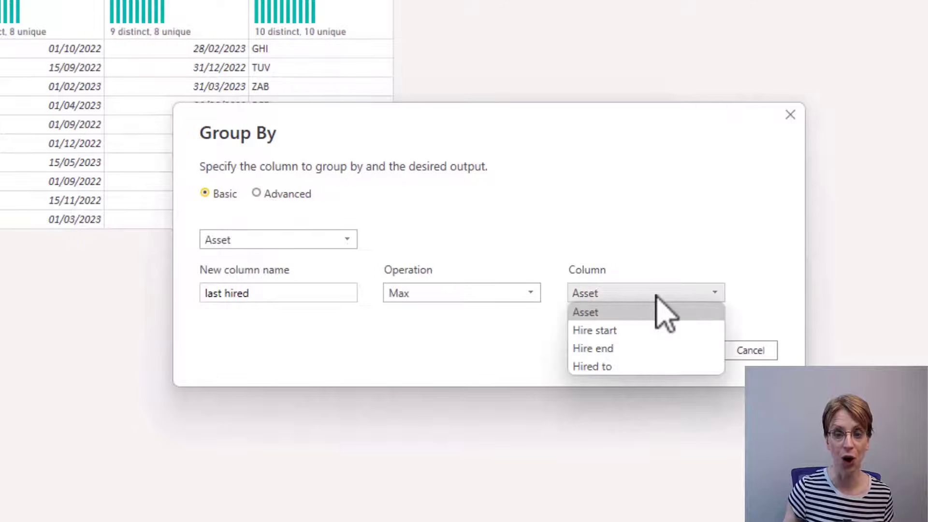
click(628, 352)
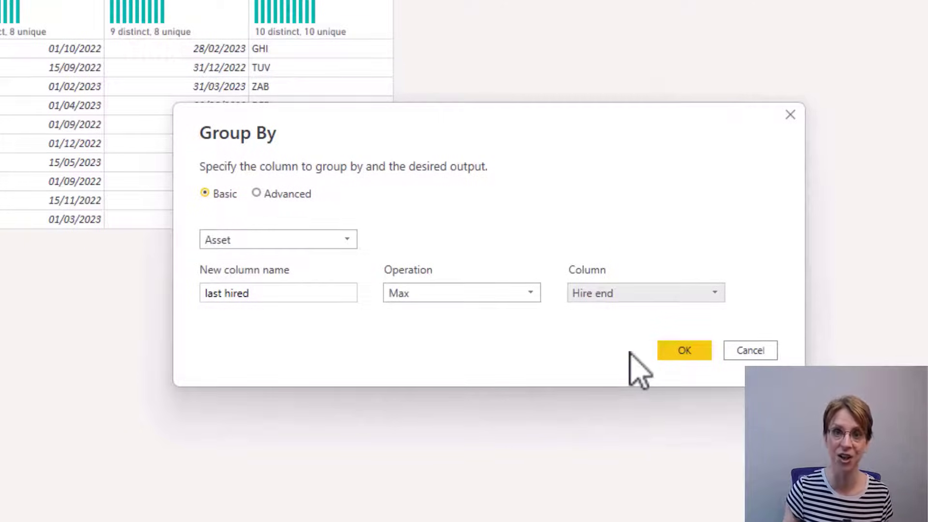
click(684, 353)
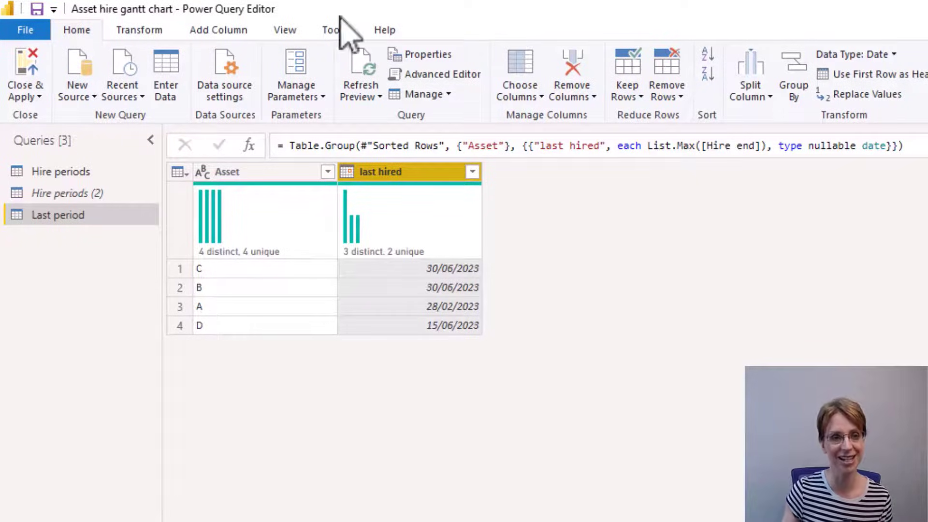
Step: Start a custom column named "Period end" in the Last period query, with a formula that begins with the Date.AddYears function
click(223, 32)
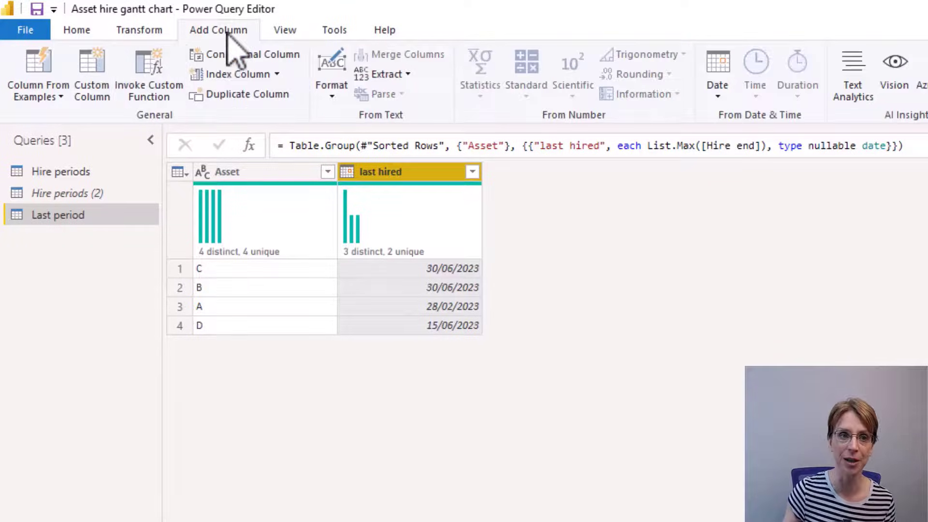
click(90, 87)
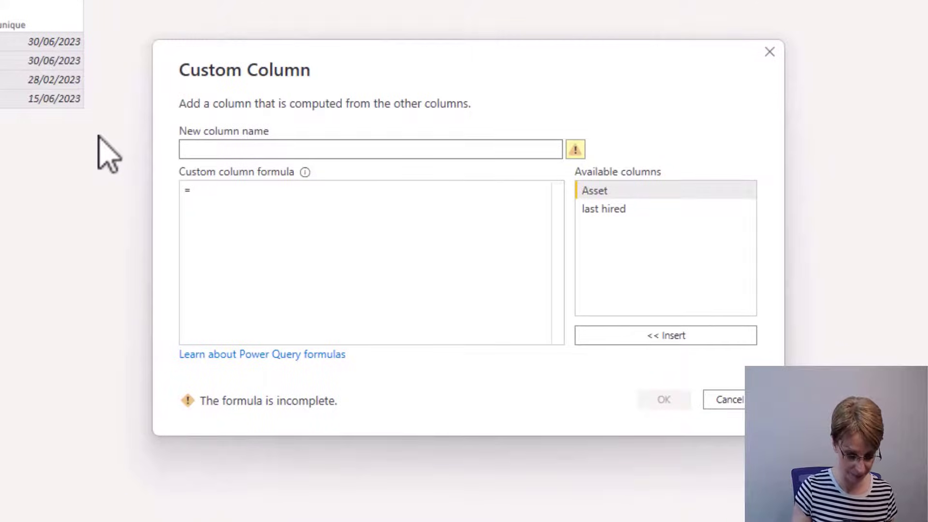
text(Period end)
click(242, 202)
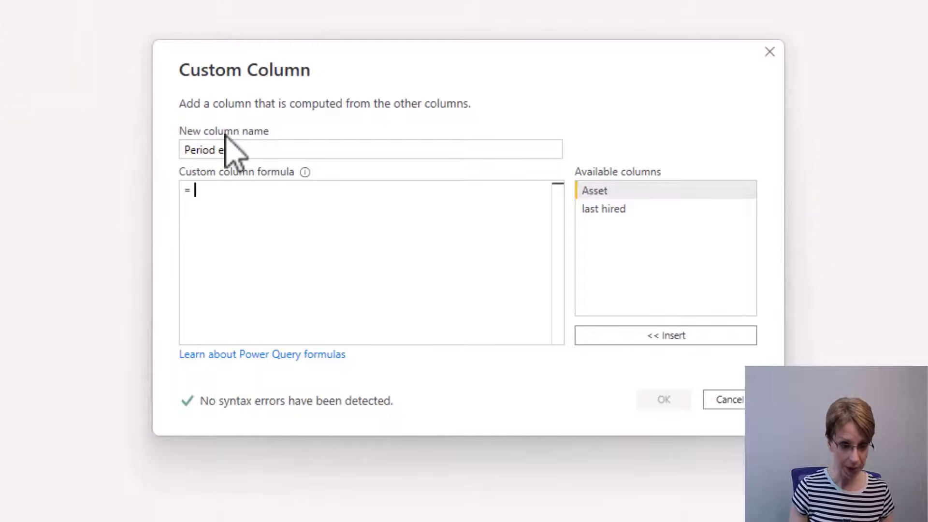
text(Date)
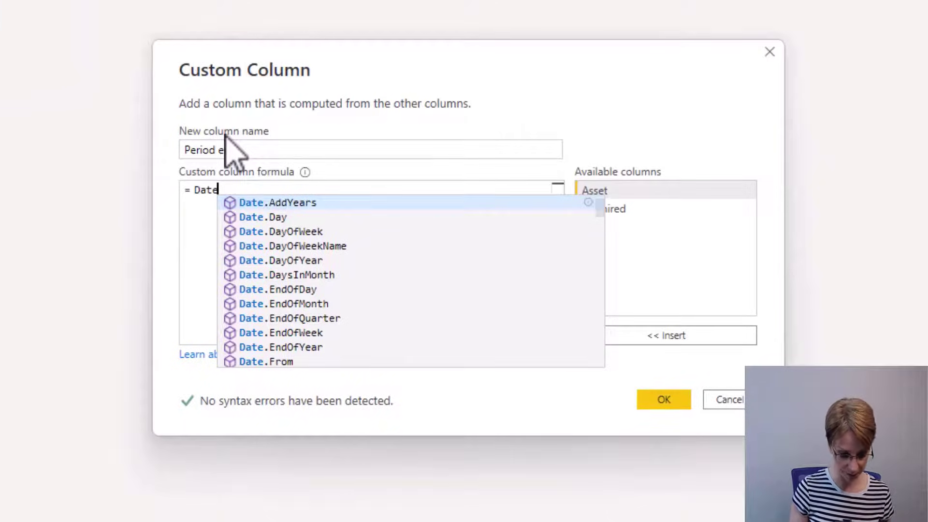
text(.Ad)
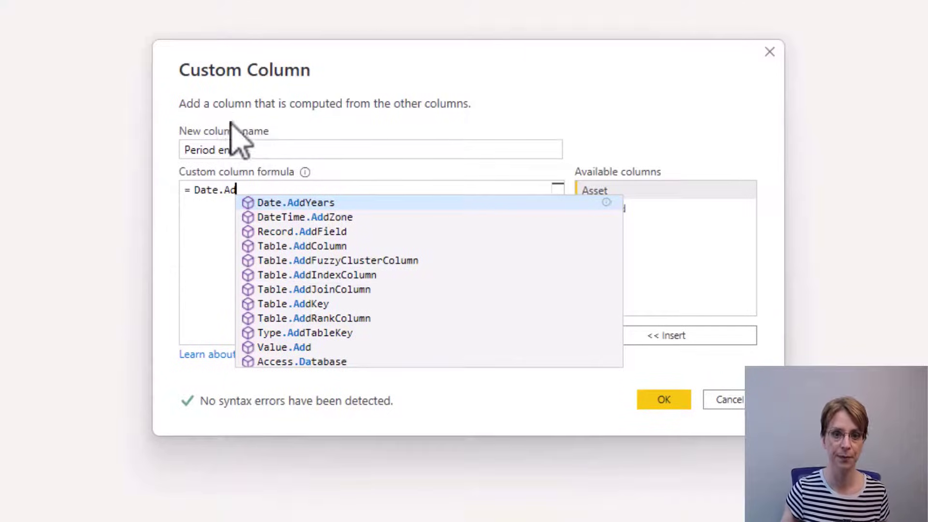
click(330, 204)
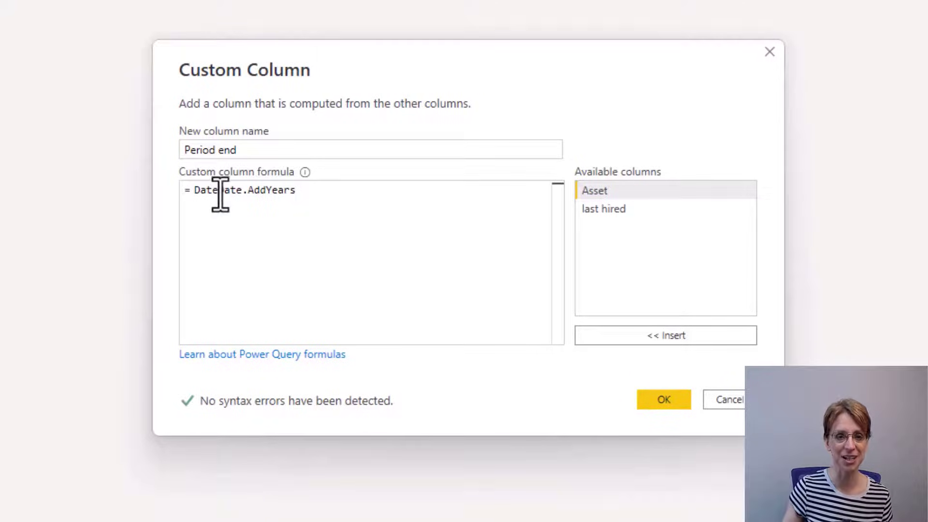
key(Left)
key(Left)
key(Left)
key(Left)
key(Left)
key(Left)
key(Left)
key(Left)
key(Left)
key(Left)
key(Left)
key(Left)
key(Left)
key(BackSpace)
key(BackSpace)
key(BackSpace)
key(BackSpace)
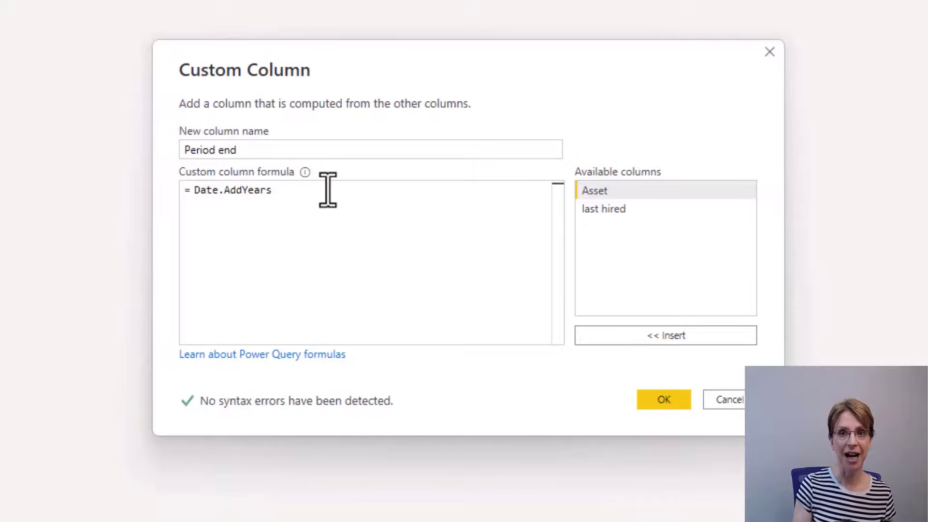
Step: Nest the Date.EndOfYear function as the first argument of Date.AddYears in the Period end formula
text(()
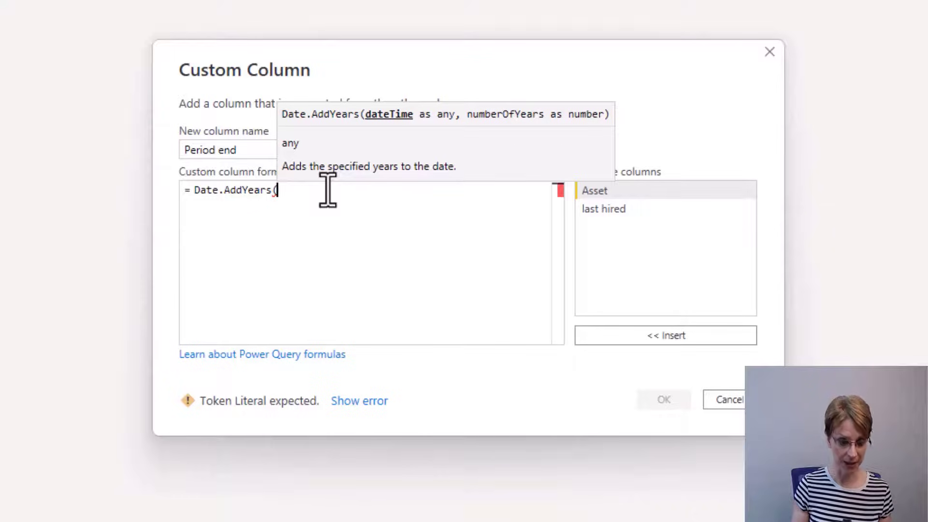
text(Date)
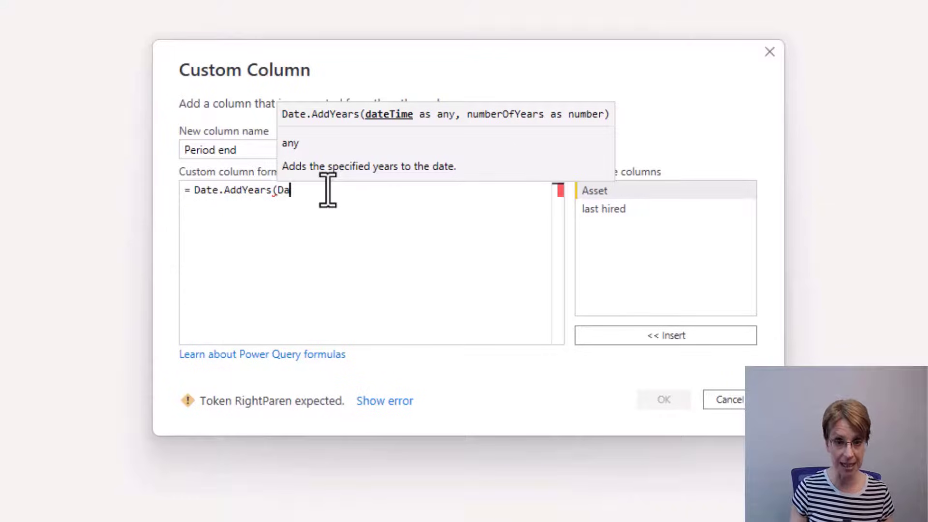
text(.End)
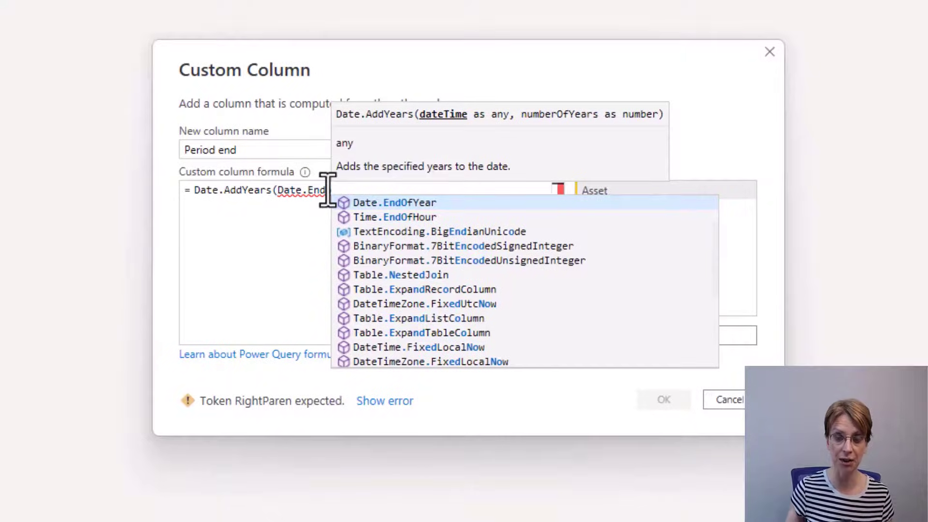
text(o)
click(402, 203)
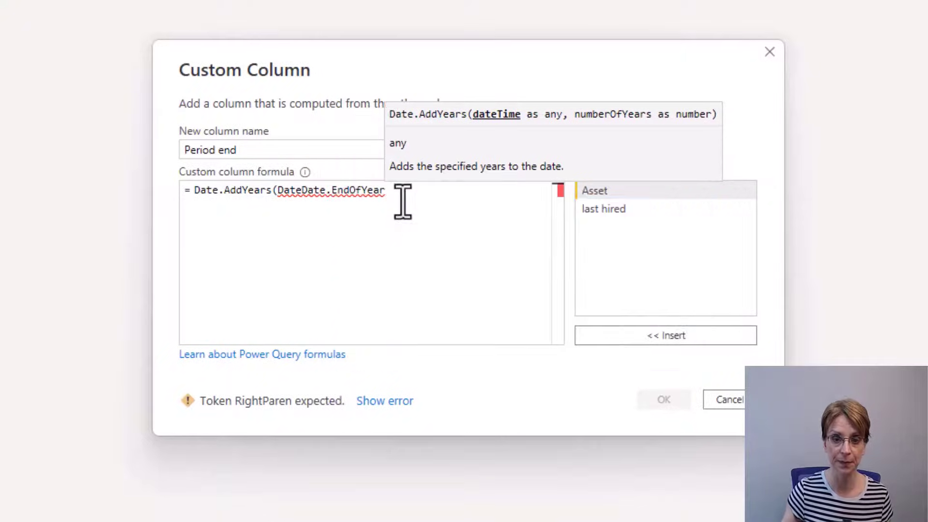
click(303, 193)
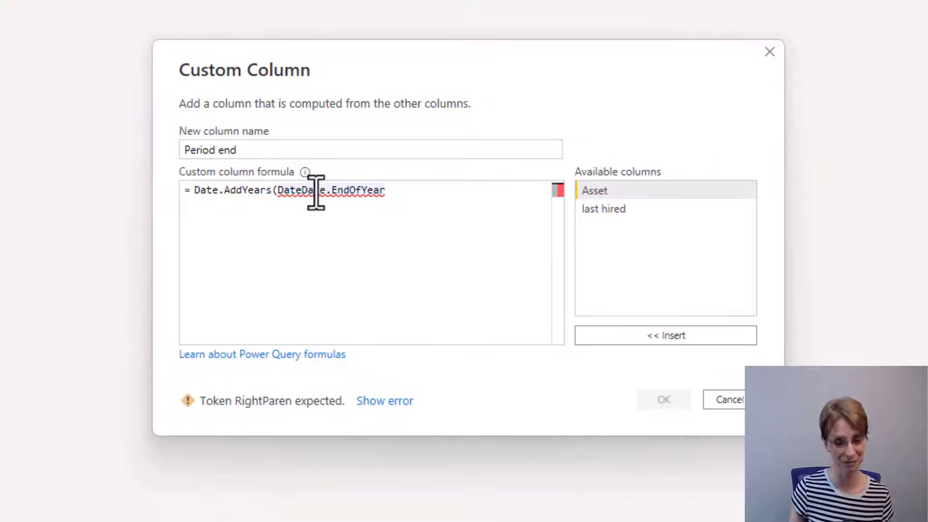
key(BackSpace)
key(BackSpace)
key(BackSpace)
key(BackSpace)
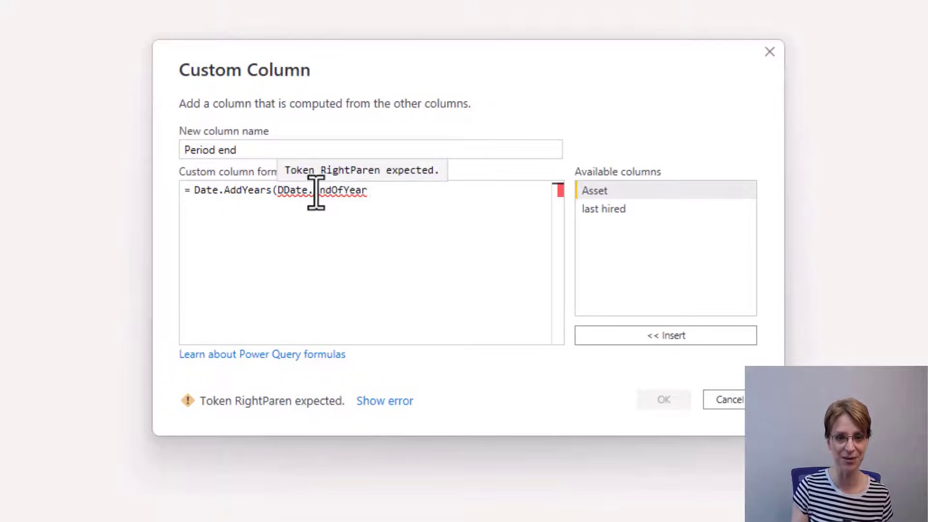
Step: Use DateTime.LocalNow() as the argument of Date.EndOfYear and close that function's parentheses
text(()
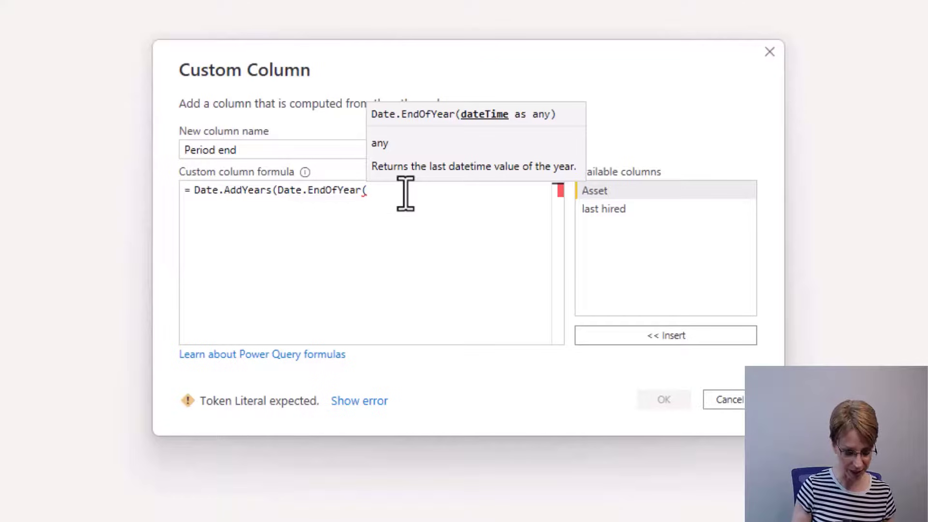
text(Date)
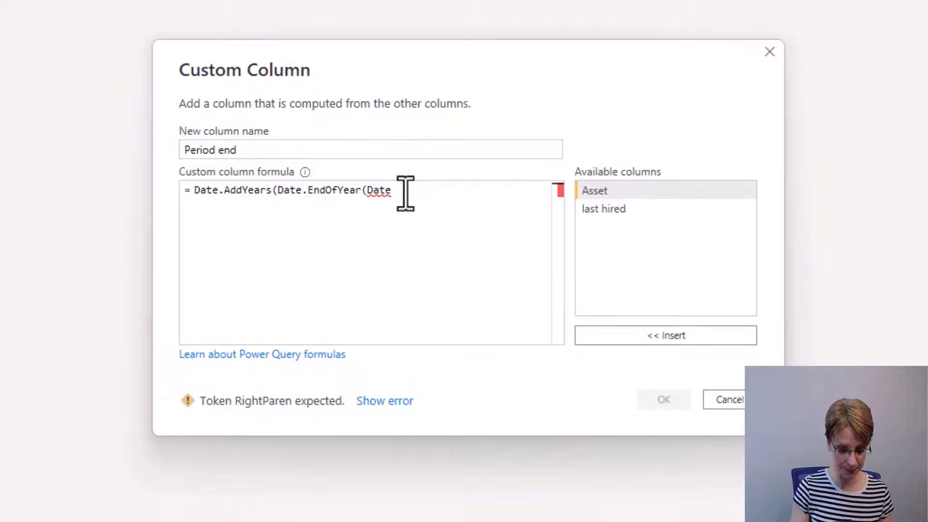
text(Time)
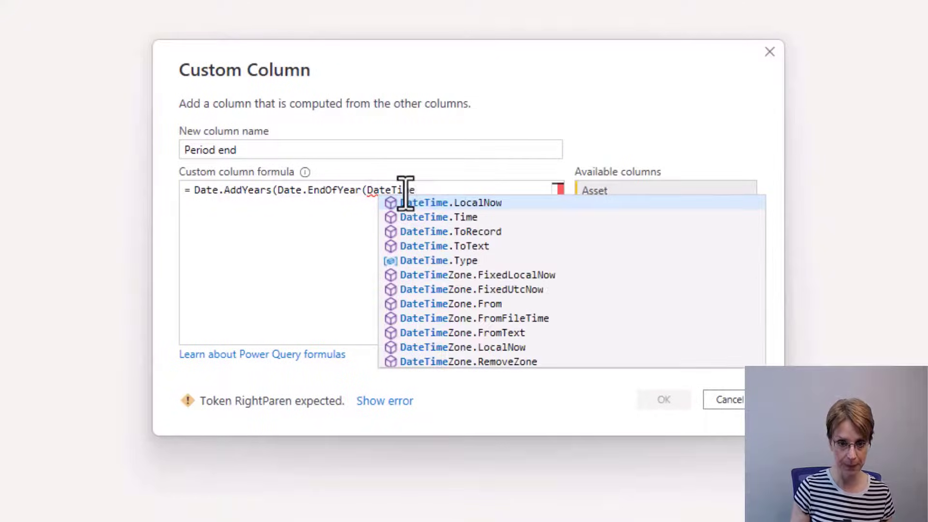
text(.LocalNow)
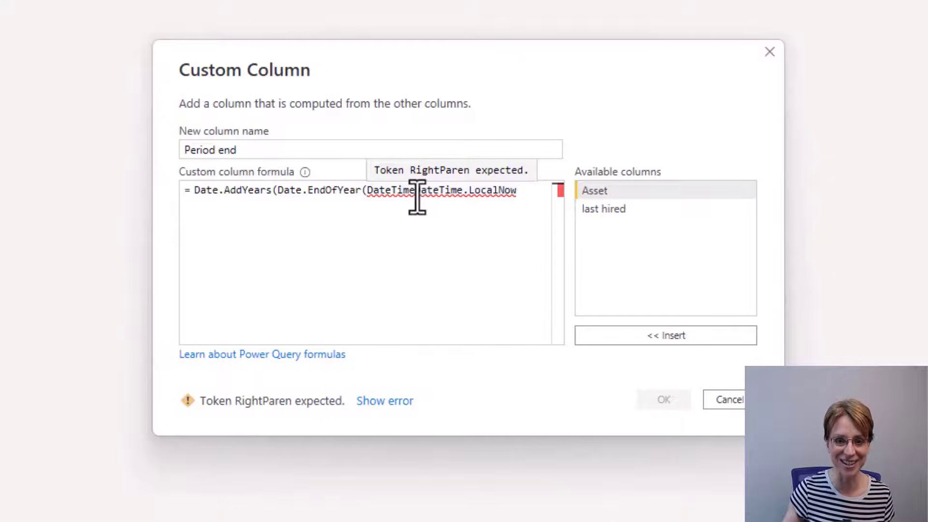
drag(415, 191, 369, 195)
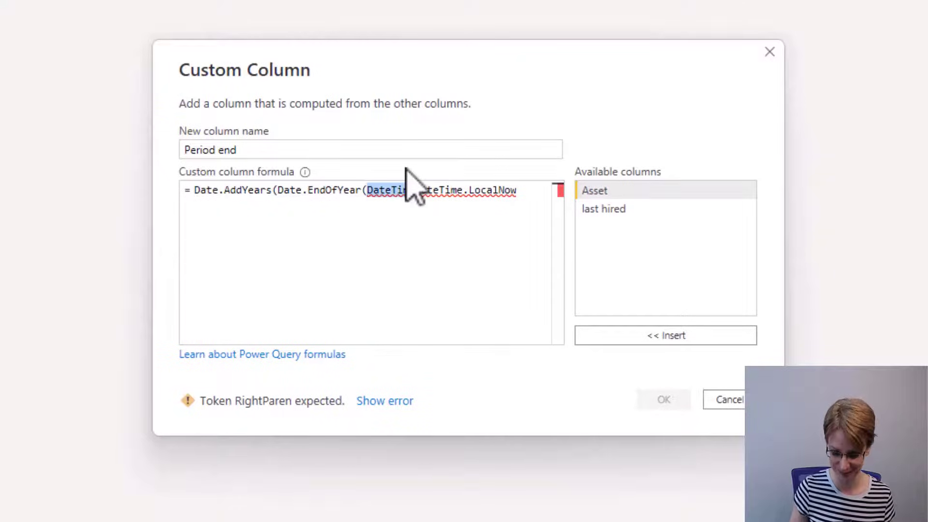
key(BackSpace)
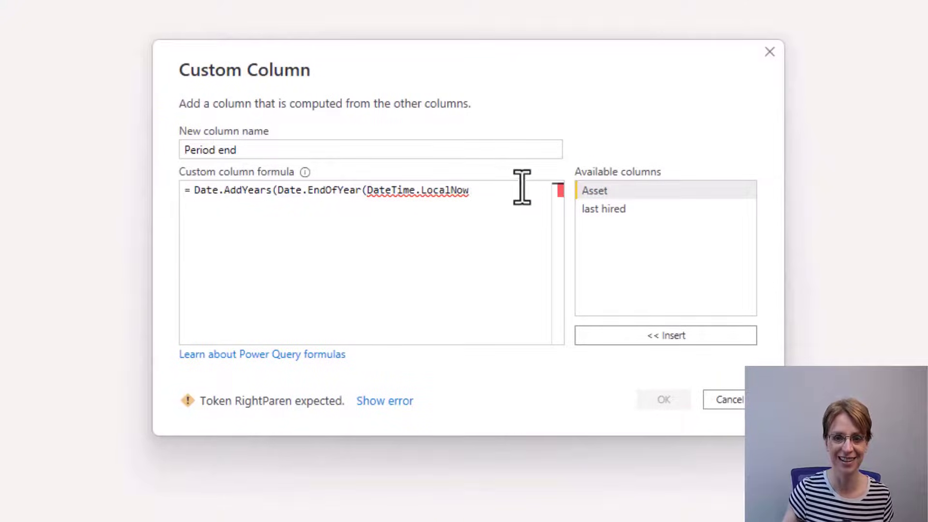
text(())
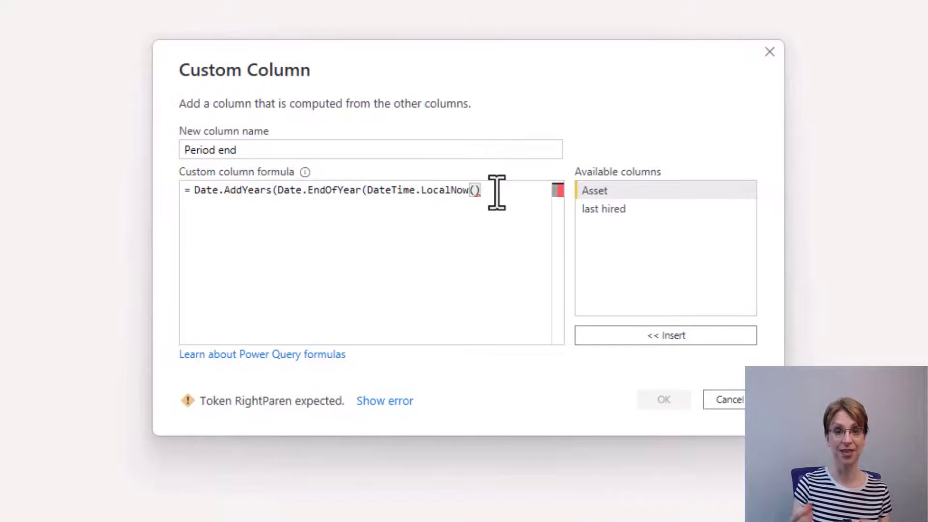
text())
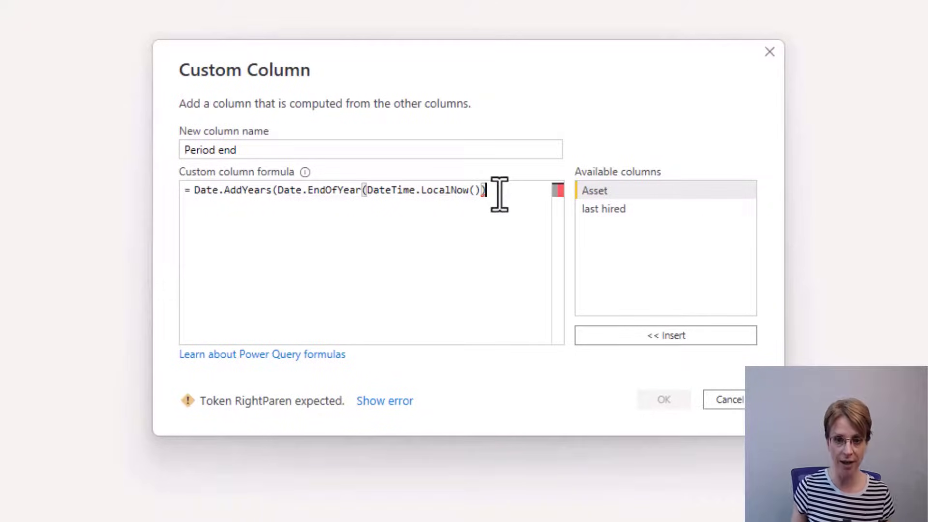
Step: Complete the Period end formula with 1 as the number of years, create the column, and set its data type to Date
text(,1))
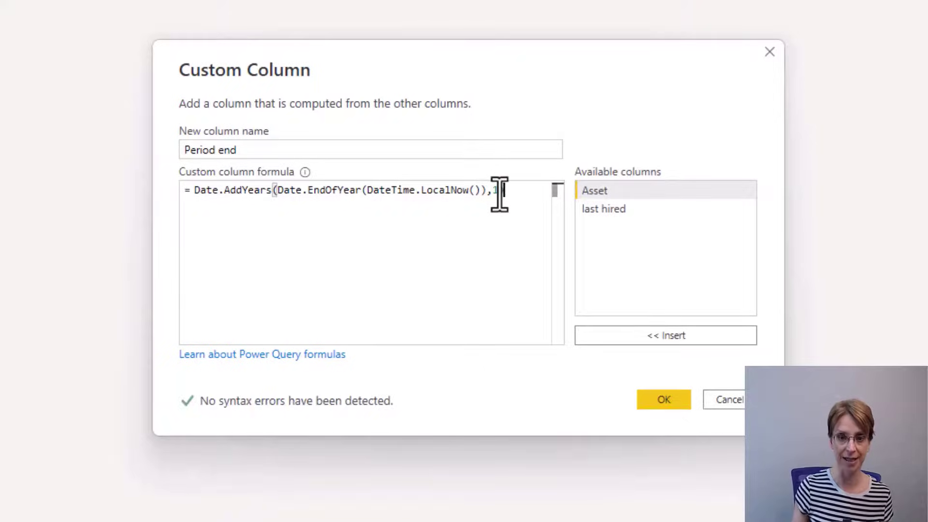
click(663, 400)
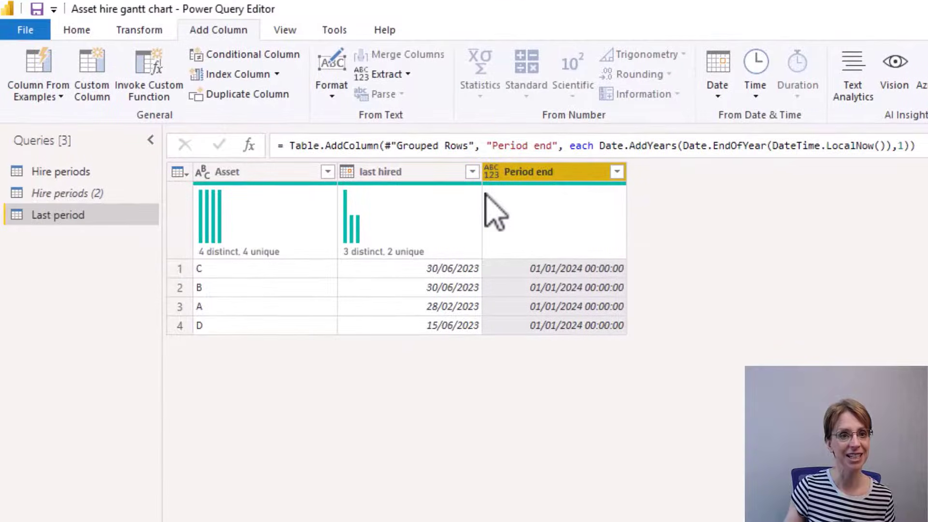
click(492, 172)
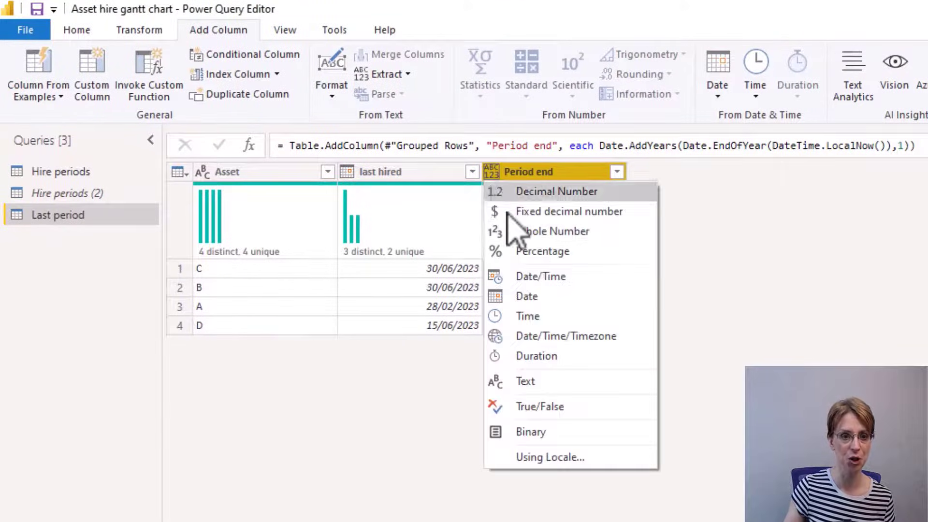
click(533, 296)
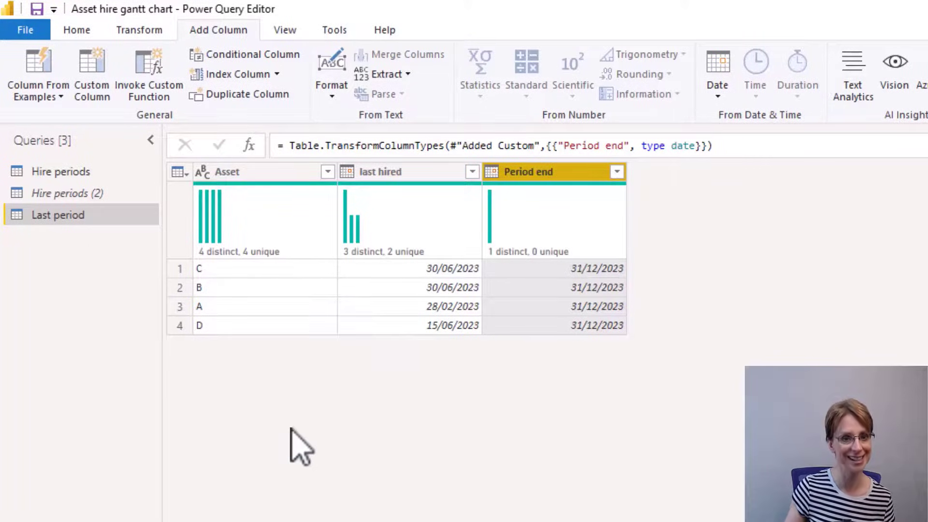
Step: Start a custom column named "Start" in the Last period query, with a formula that begins with the Date.AddDays function
click(405, 175)
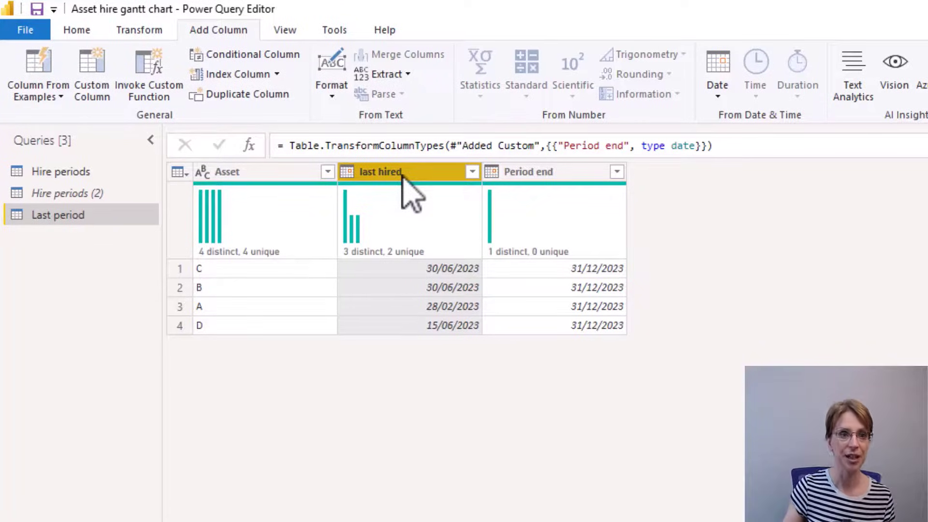
click(89, 82)
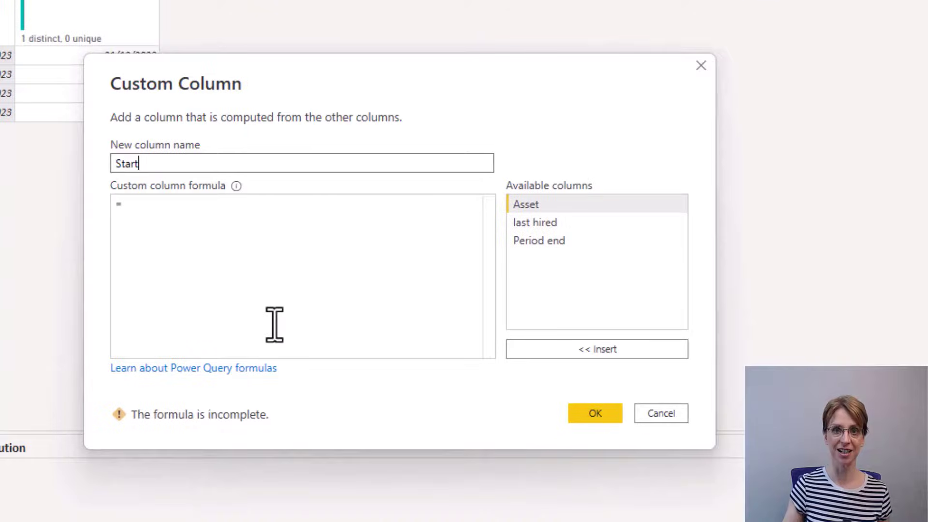
click(250, 213)
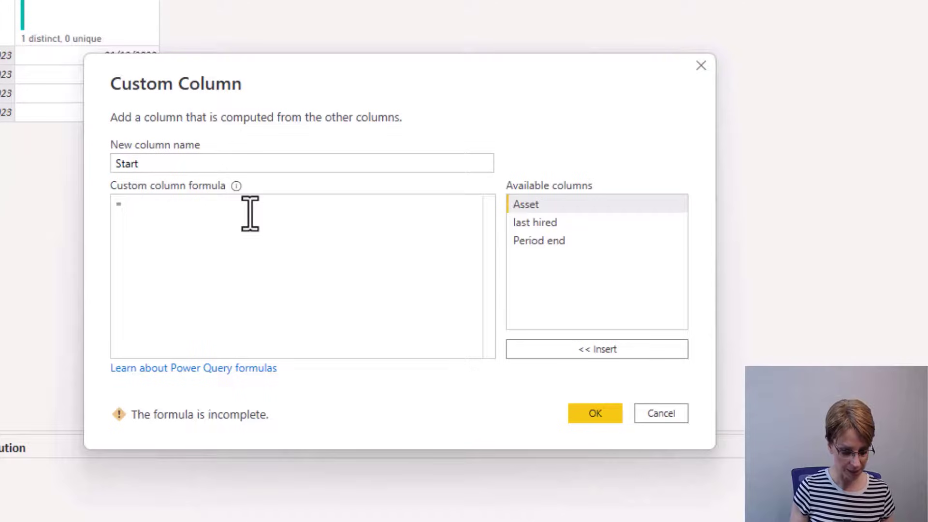
text(D)
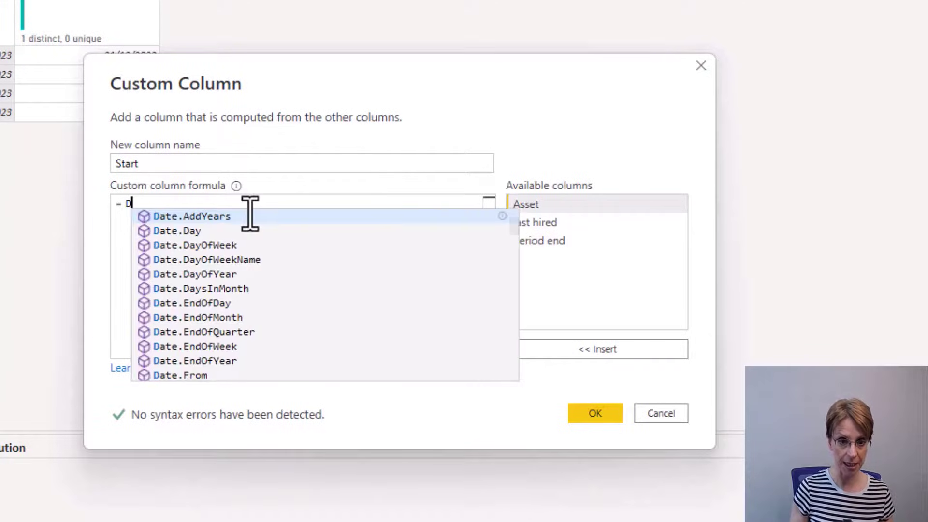
text(ate)
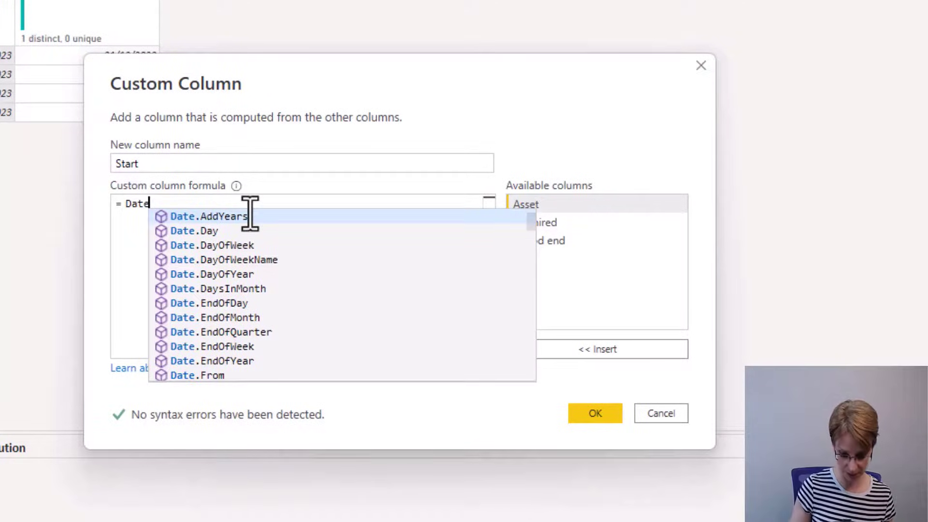
text(.)
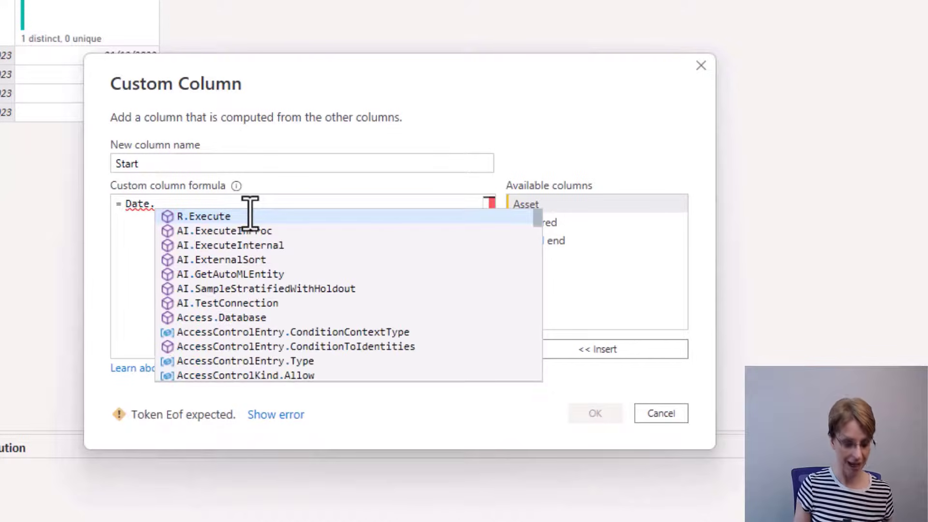
text(Ad)
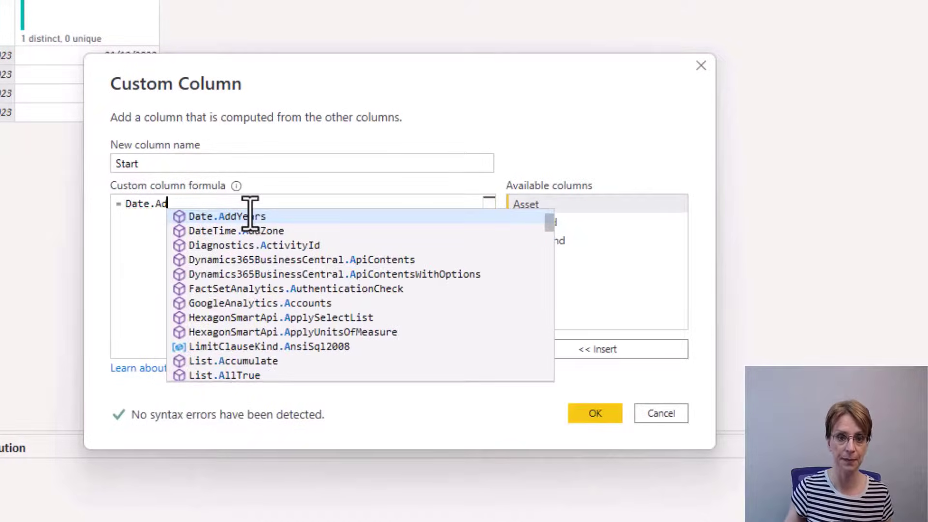
text(dDays()
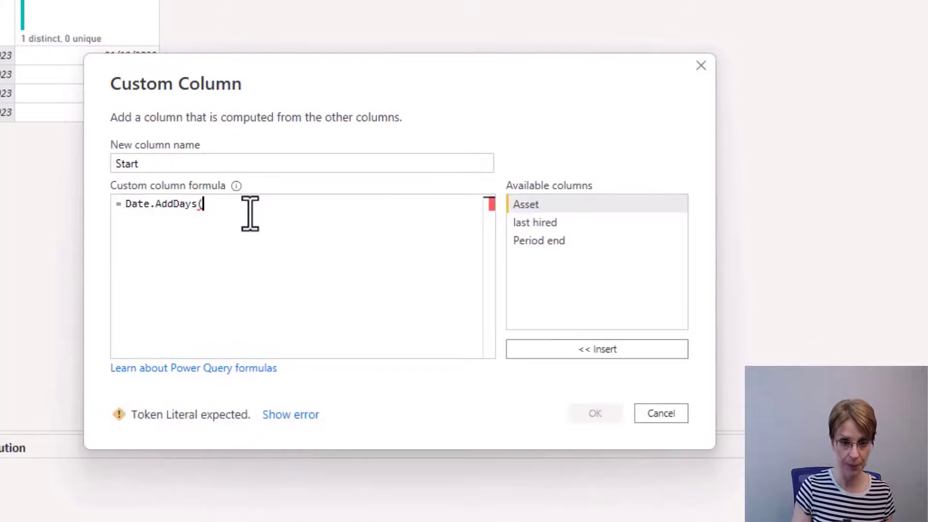
Step: Complete the Start formula with [last hired] and 1 as the number of days, create the column, and set its data type to Date
click(529, 230)
double_click(529, 229)
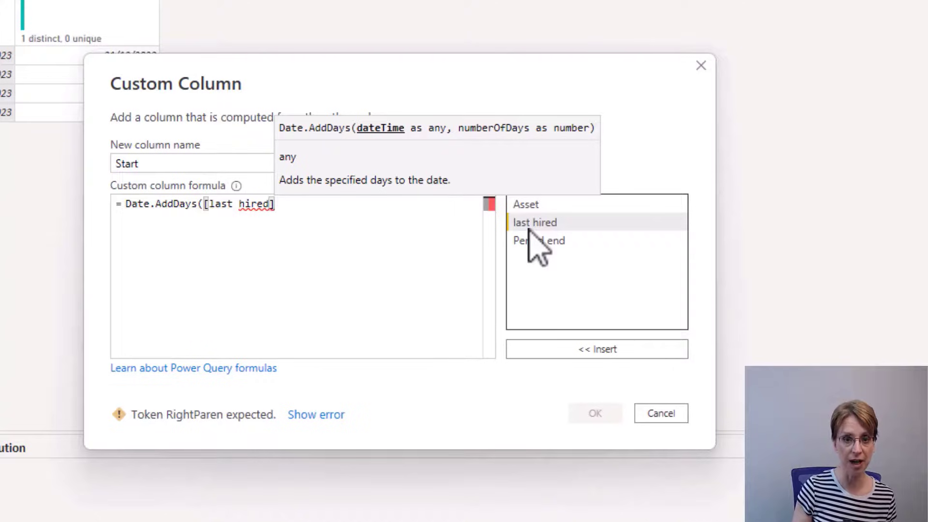
text(,)
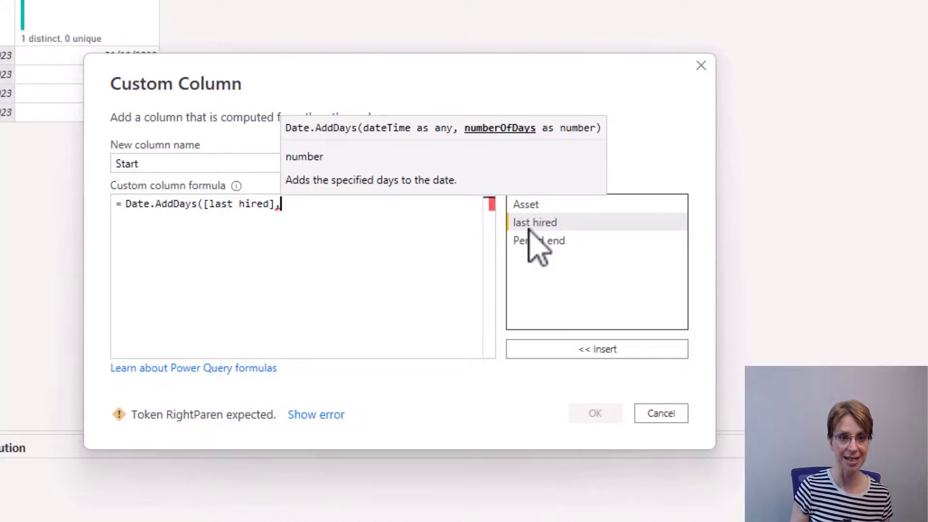
text(1)
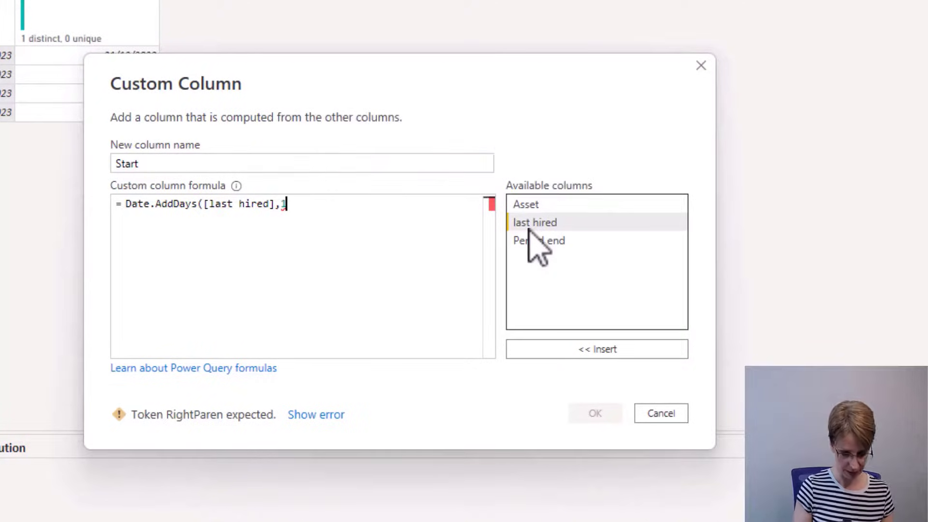
text())
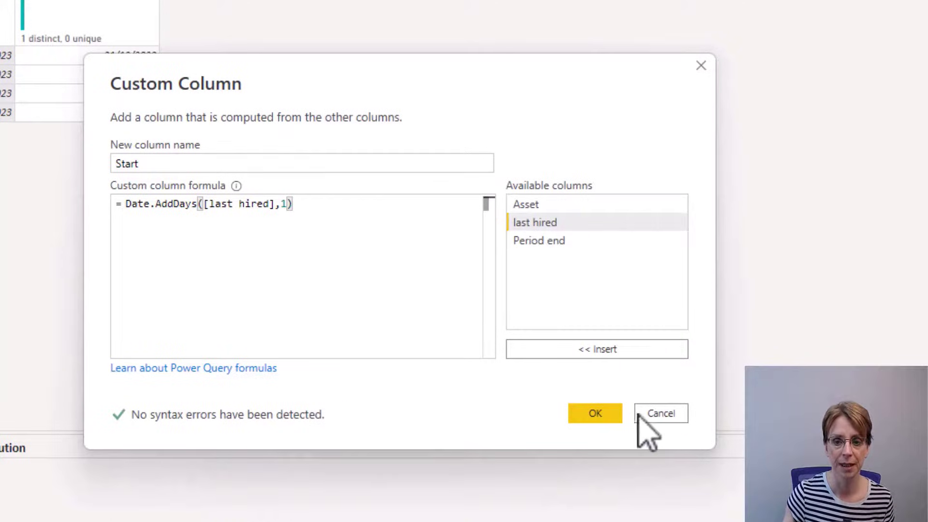
click(596, 415)
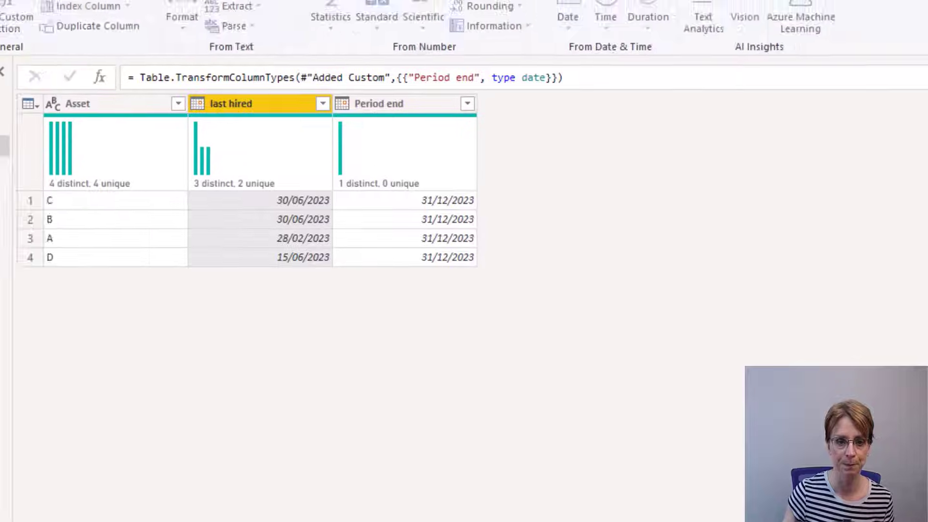
click(486, 105)
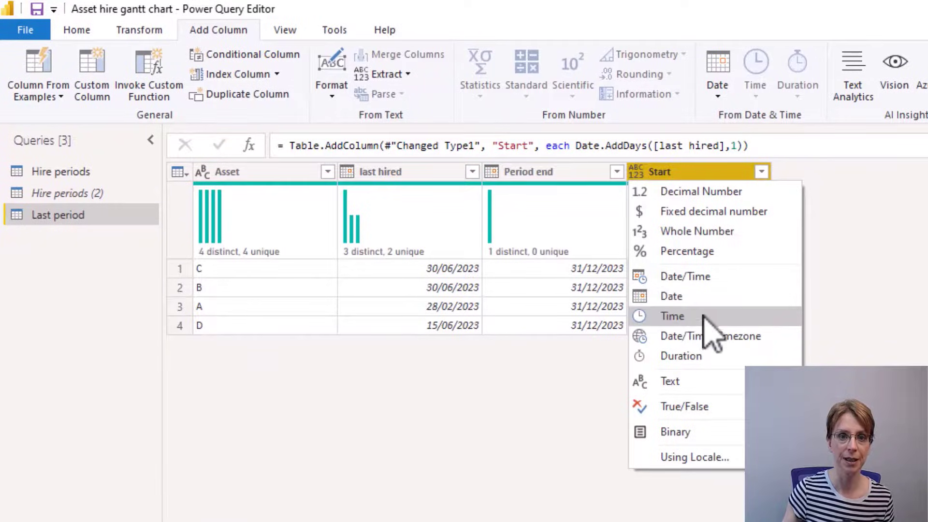
click(700, 297)
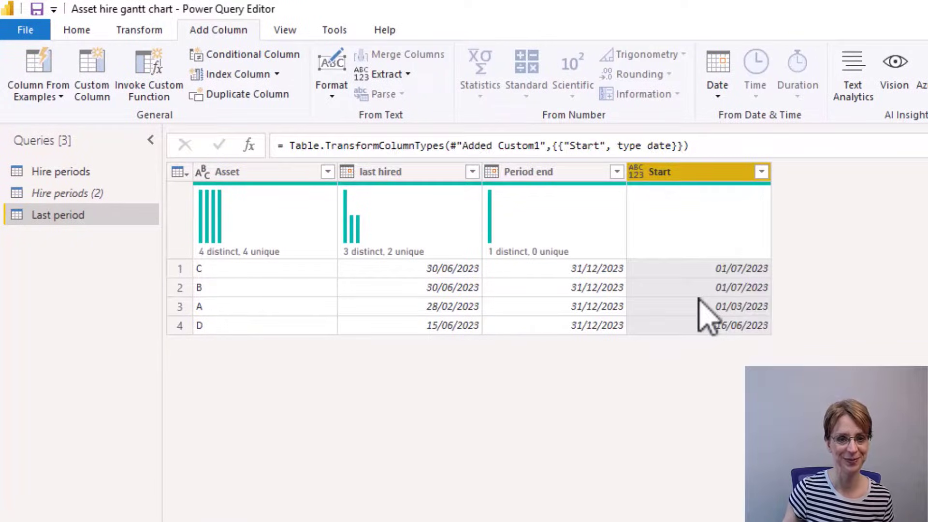
Step: Add a custom column named "Available" that holds the text "Available" in every row, and set its data type to Text
click(87, 84)
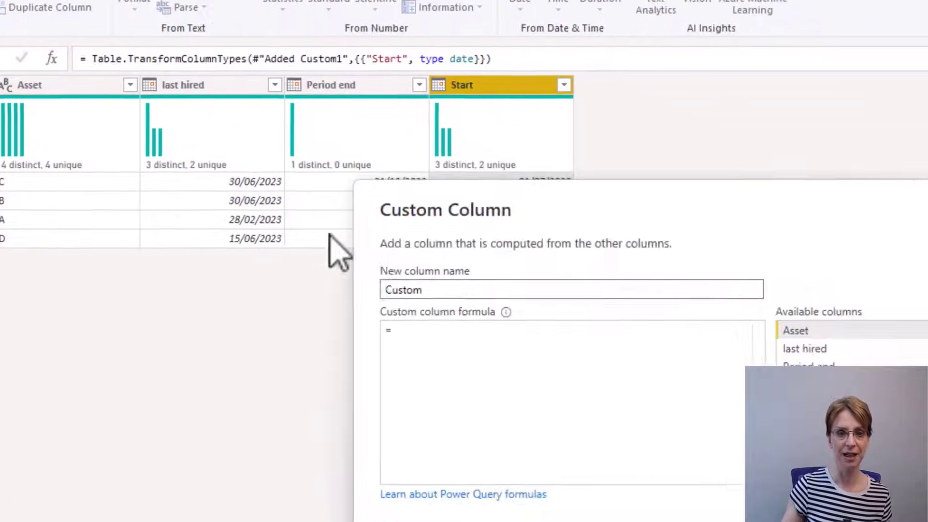
double_click(609, 375)
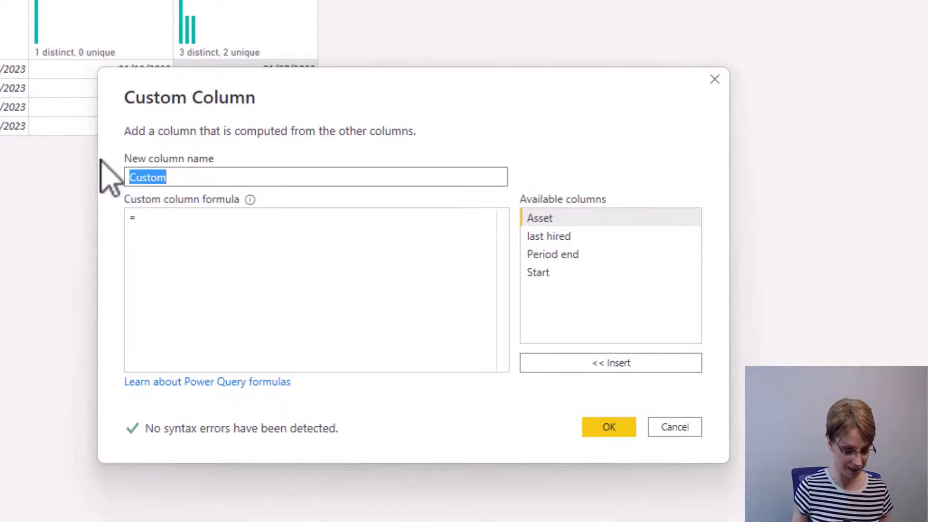
text(Available)
click(218, 224)
text(")
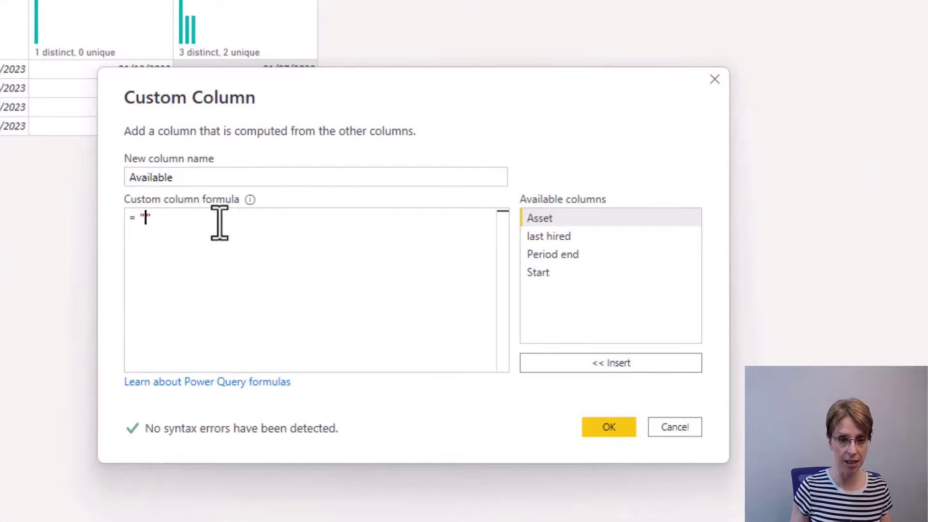
text(Ava)
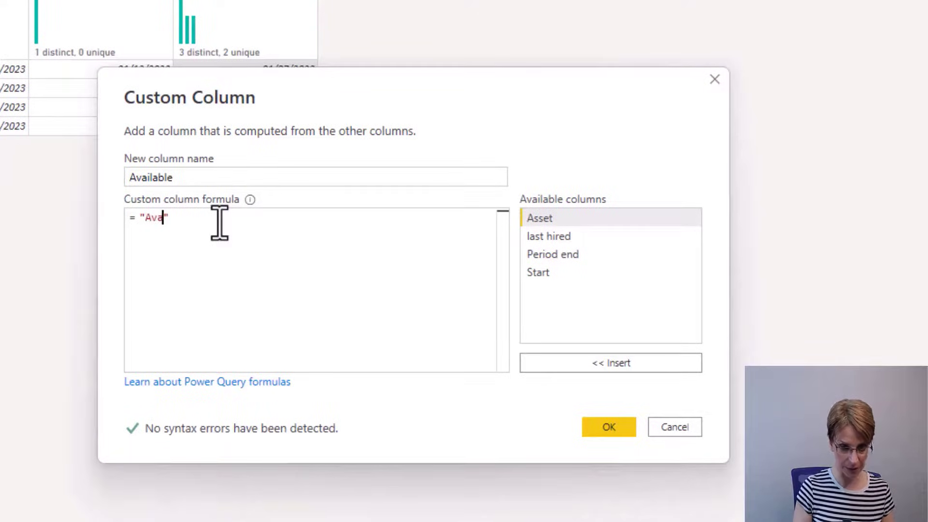
text(ilable)
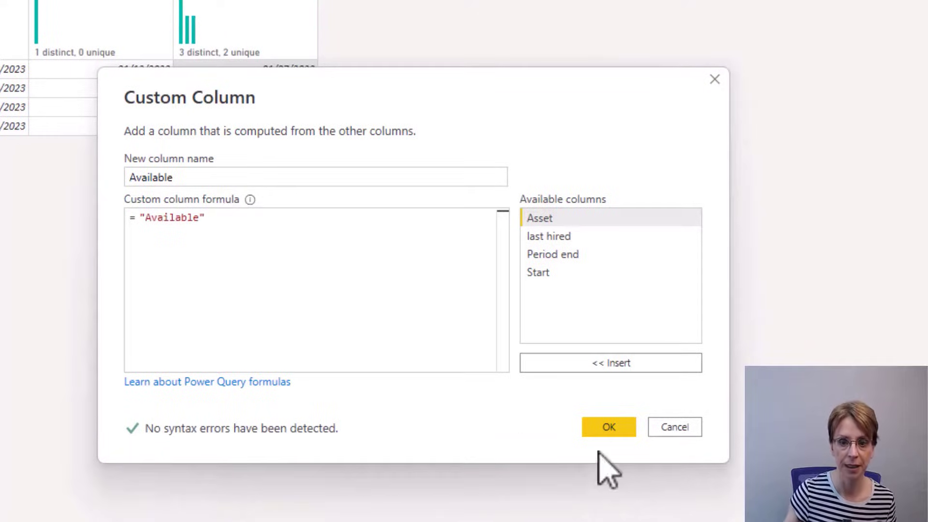
click(613, 428)
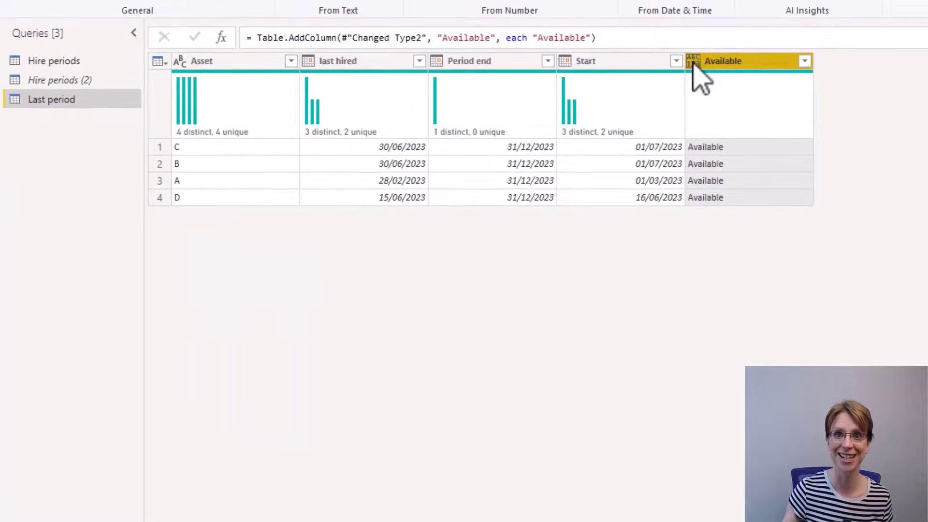
click(694, 61)
click(731, 247)
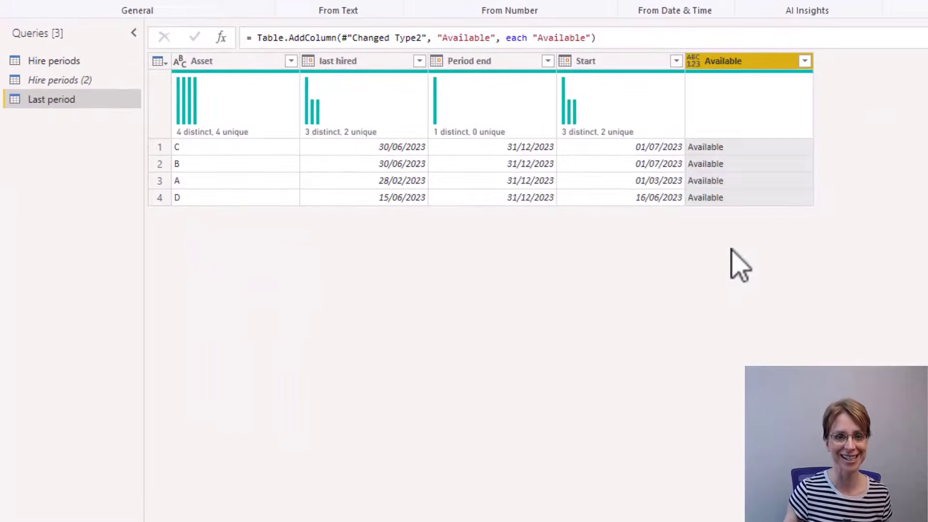
Step: Remove the last hired column from the Last period query
click(378, 68)
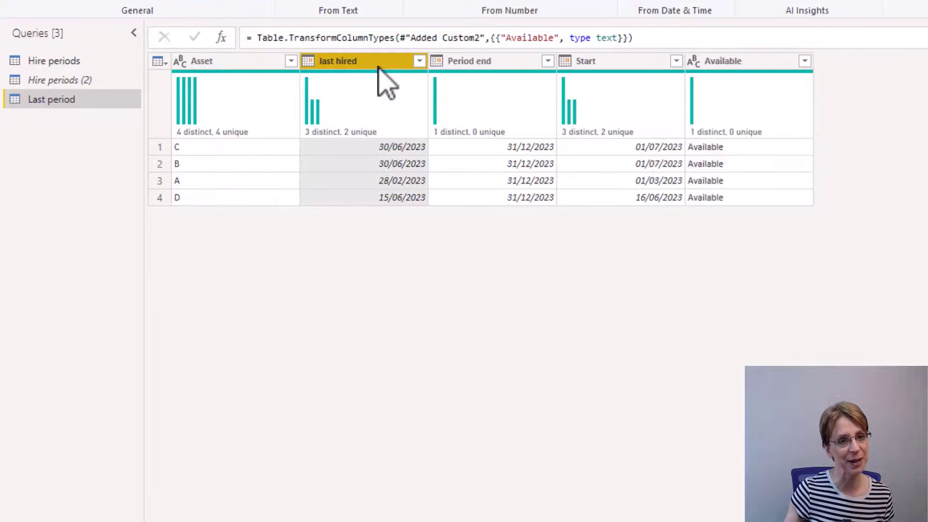
right_click(386, 83)
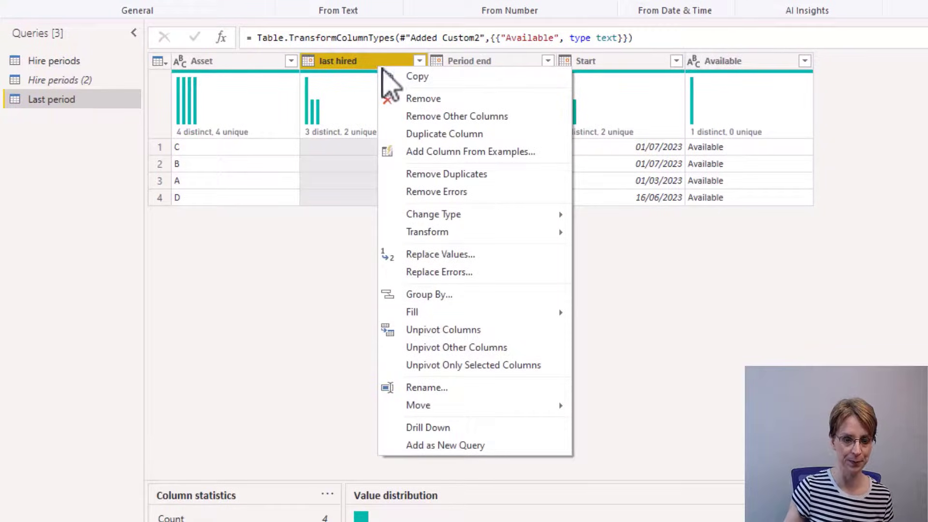
click(419, 95)
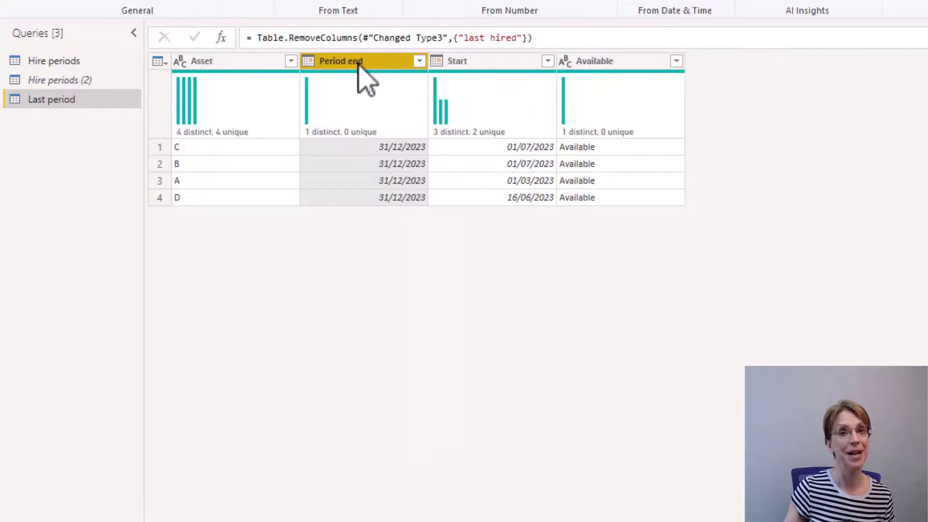
Step: Rename the Period end column as "End" and move the Start column between Asset and End
double_click(358, 61)
key(BackSpace)
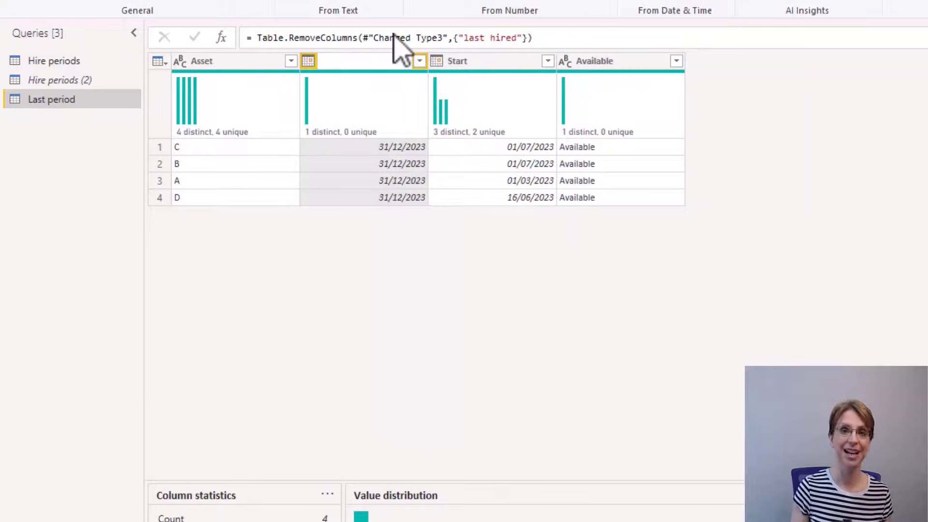
text(End)
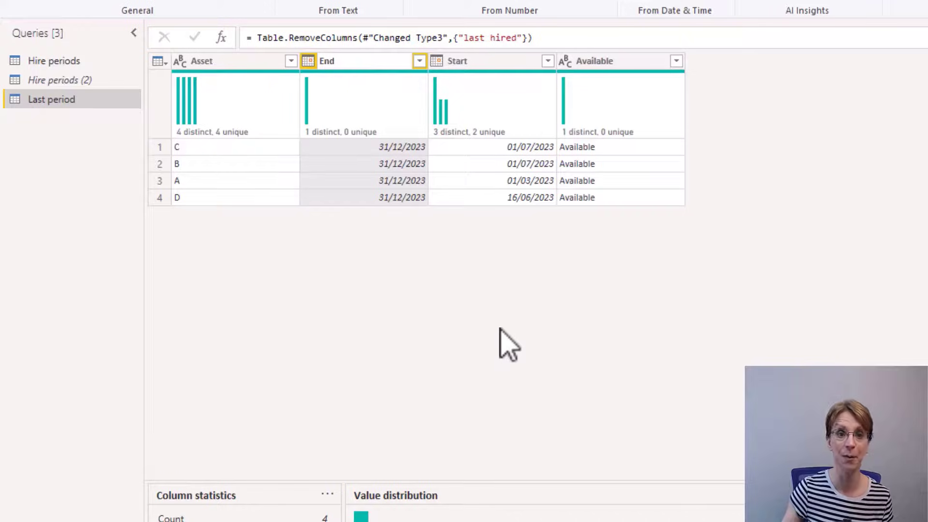
key(Return)
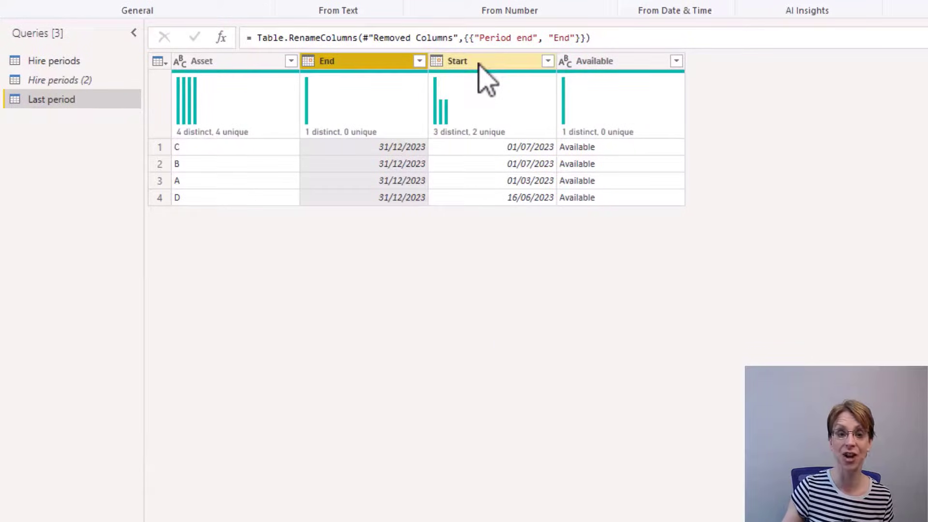
drag(479, 62, 378, 62)
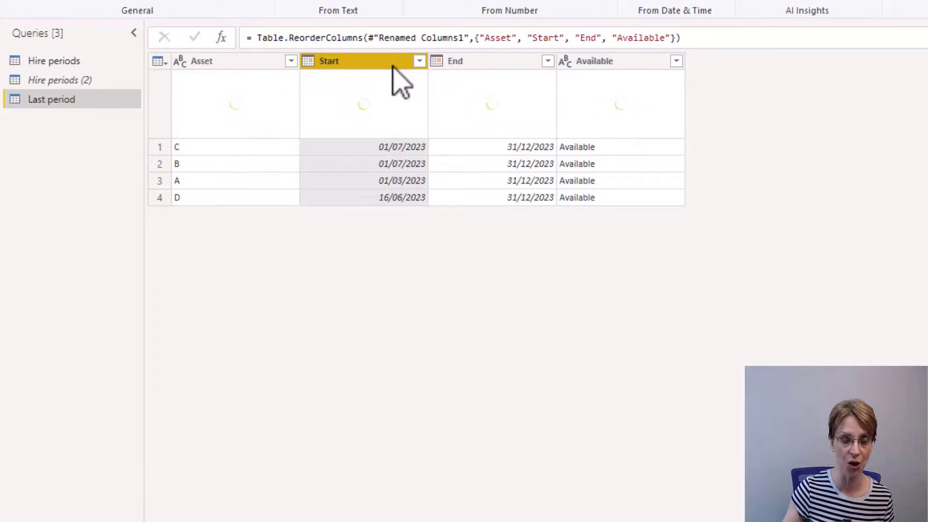
Step: Rename the Available column of the Last period query as "Hired"
mouse_move(610, 67)
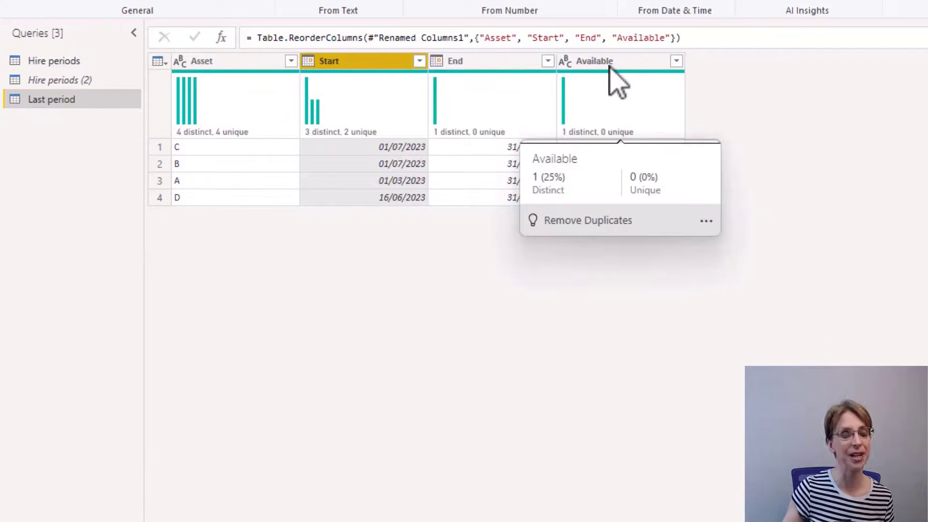
click(610, 64)
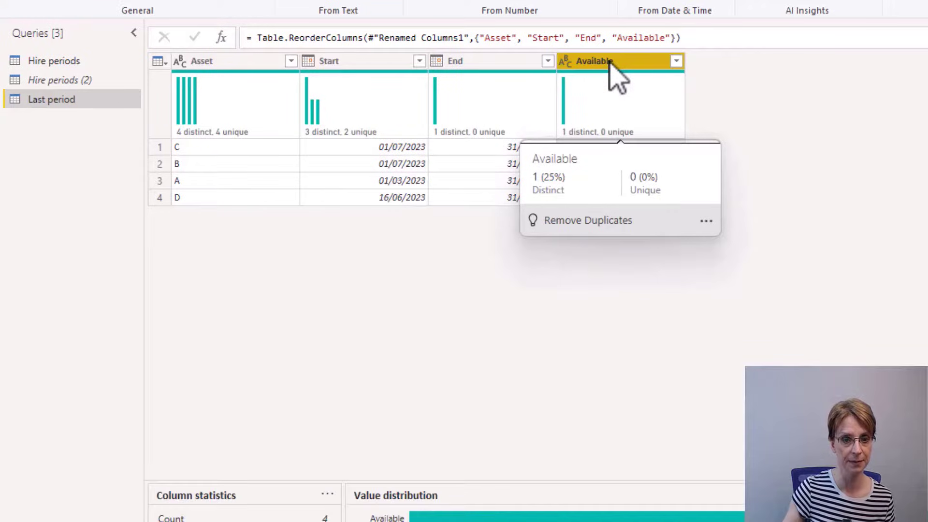
double_click(610, 61)
text(Hired)
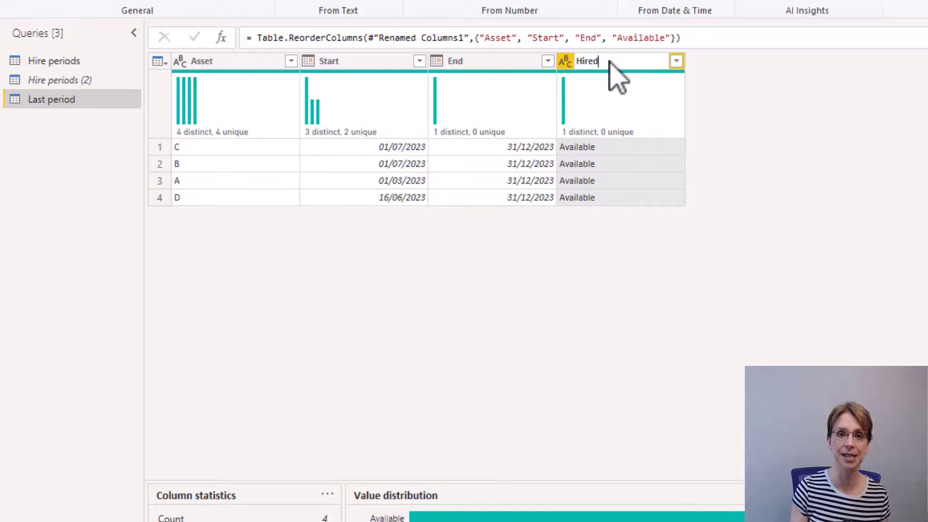
click(738, 214)
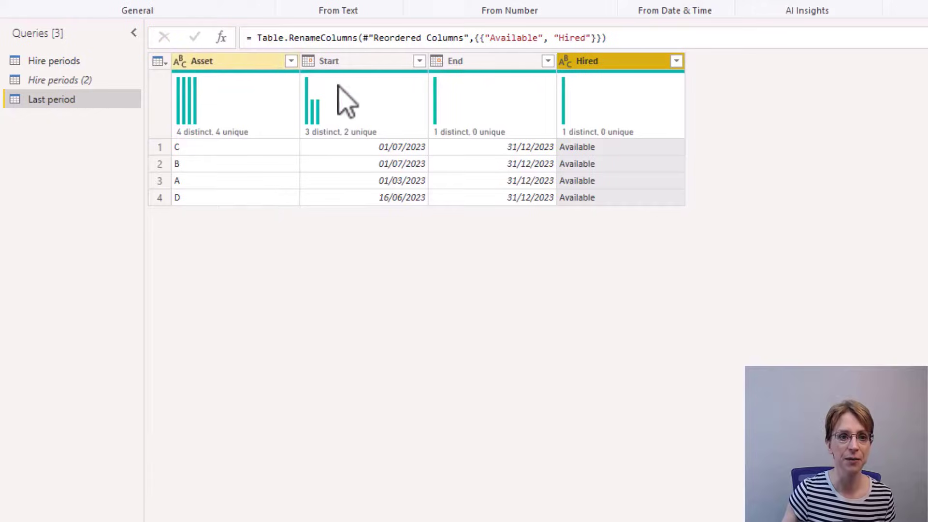
Step: Edit the Appended Query step of Hire periods to append three or more tables, adding Last period after Hire periods (2)
click(62, 63)
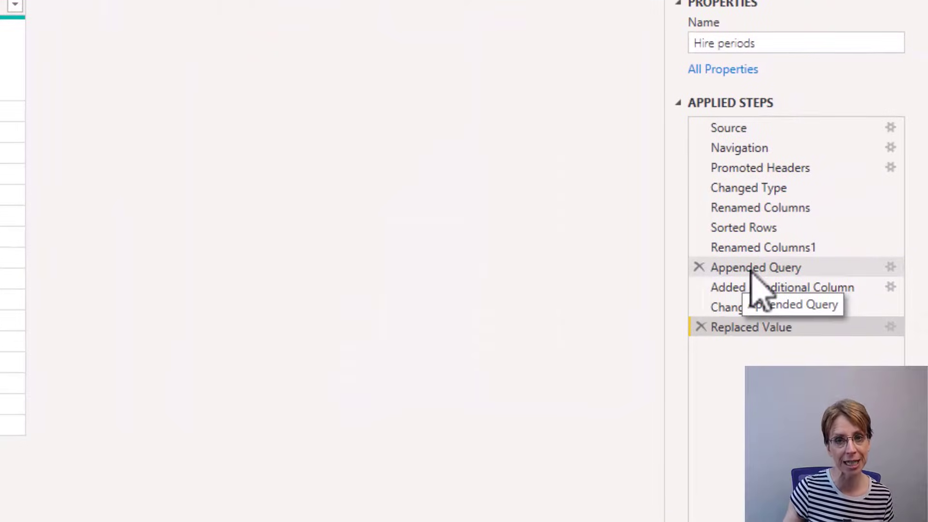
click(752, 272)
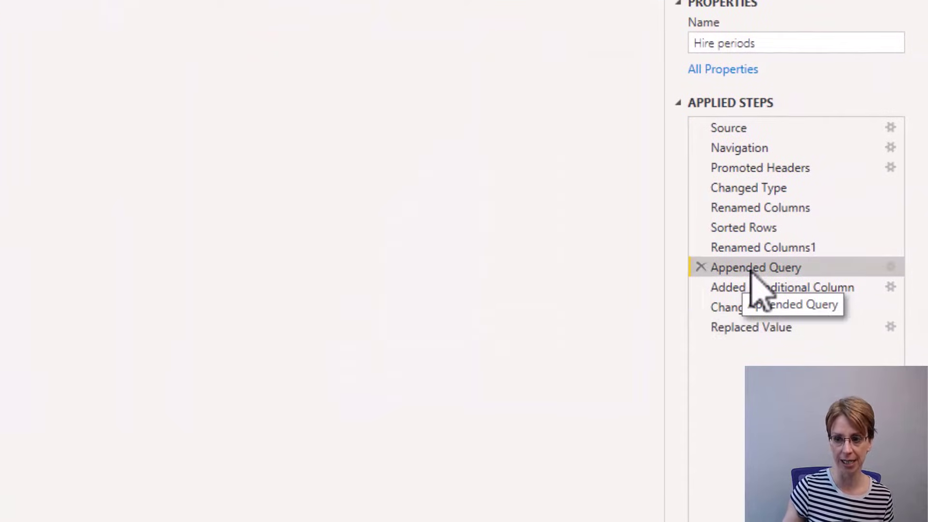
click(891, 267)
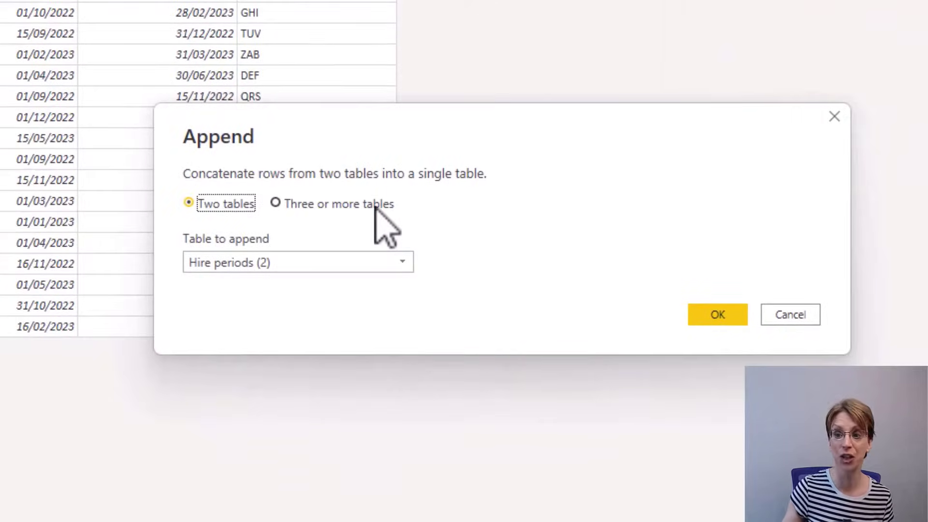
click(376, 205)
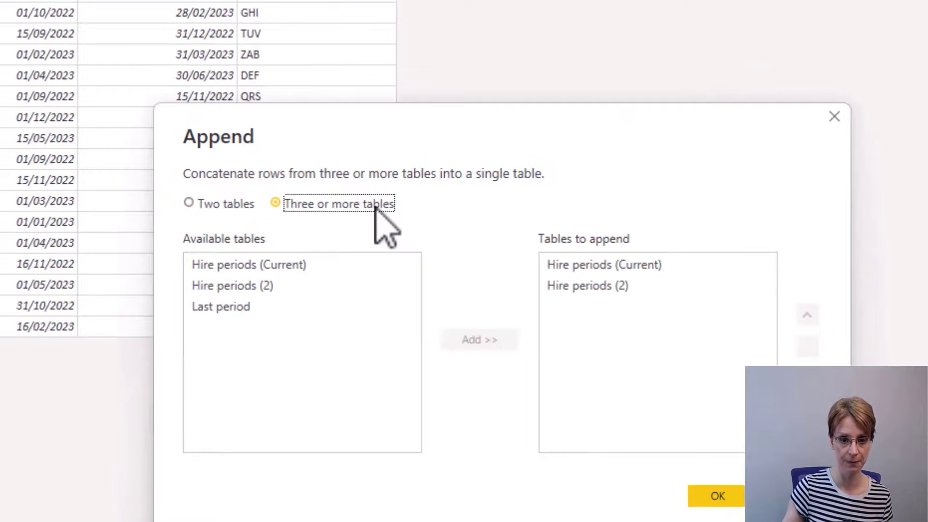
click(333, 310)
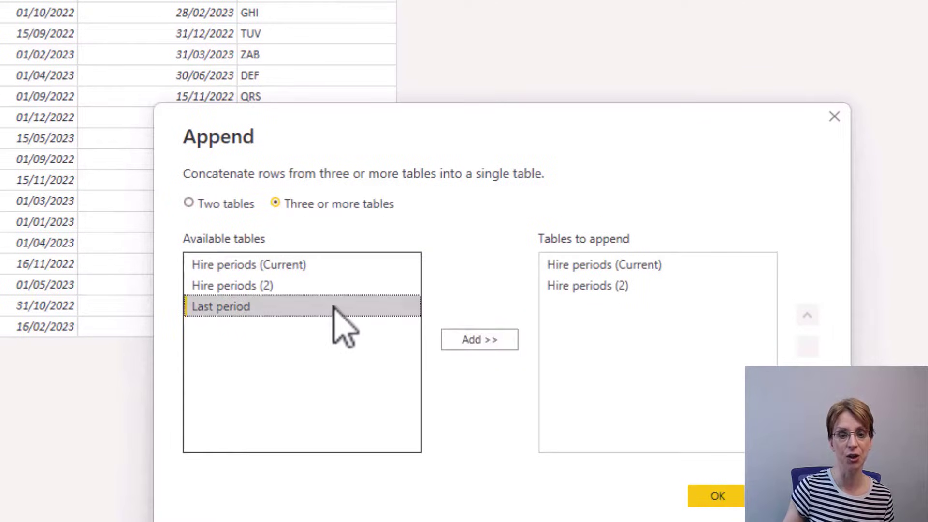
click(473, 342)
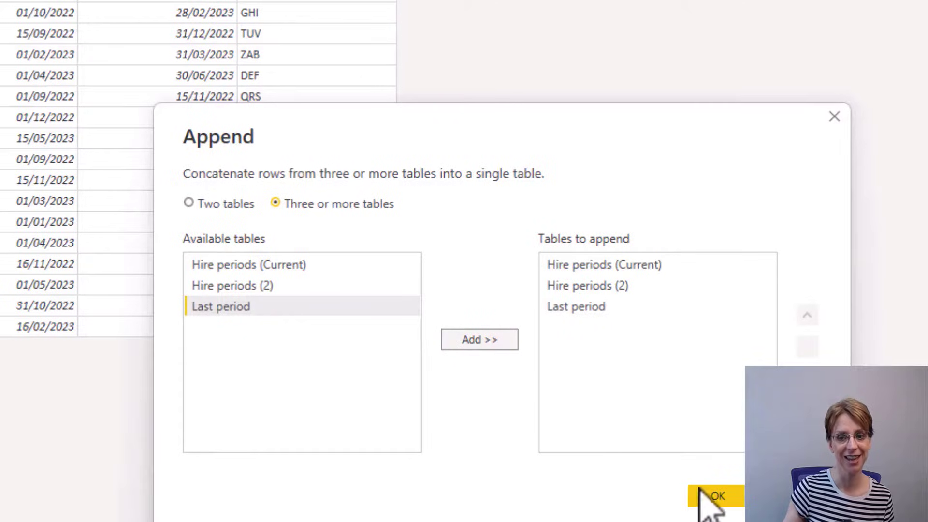
click(723, 496)
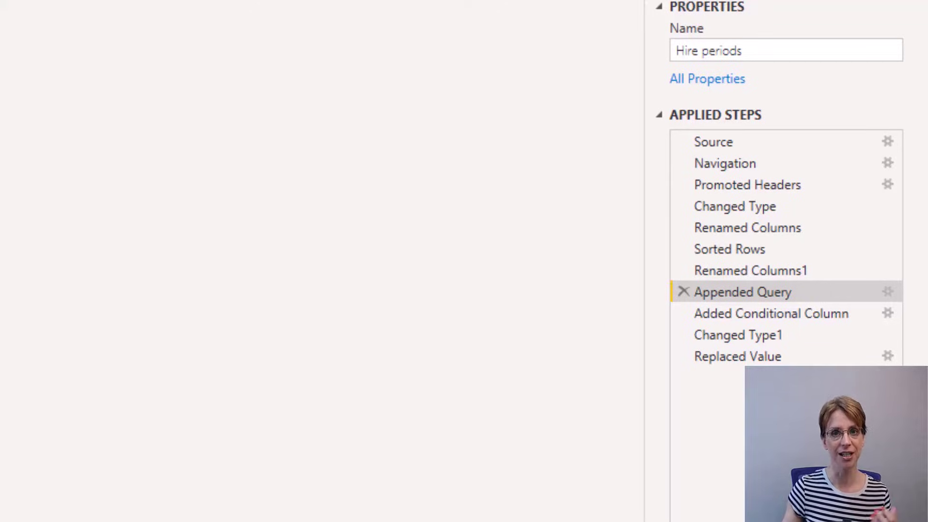
Step: Select the Replaced Value step of Hire periods, then close the query editor and apply the changes to the report
click(731, 358)
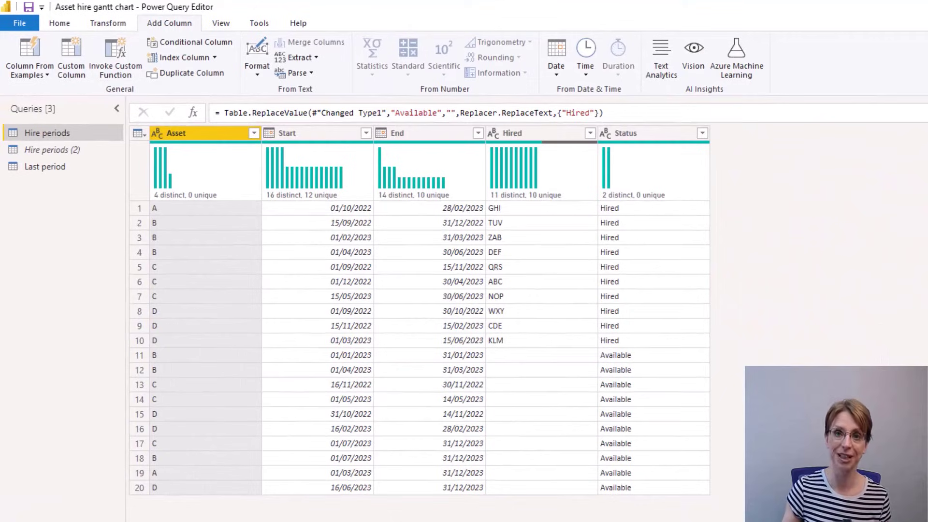
click(61, 25)
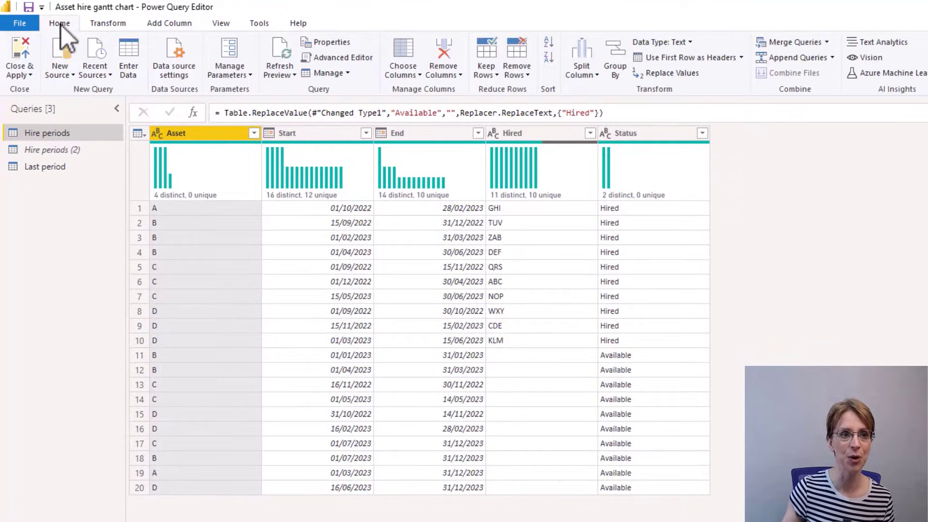
click(20, 64)
click(49, 89)
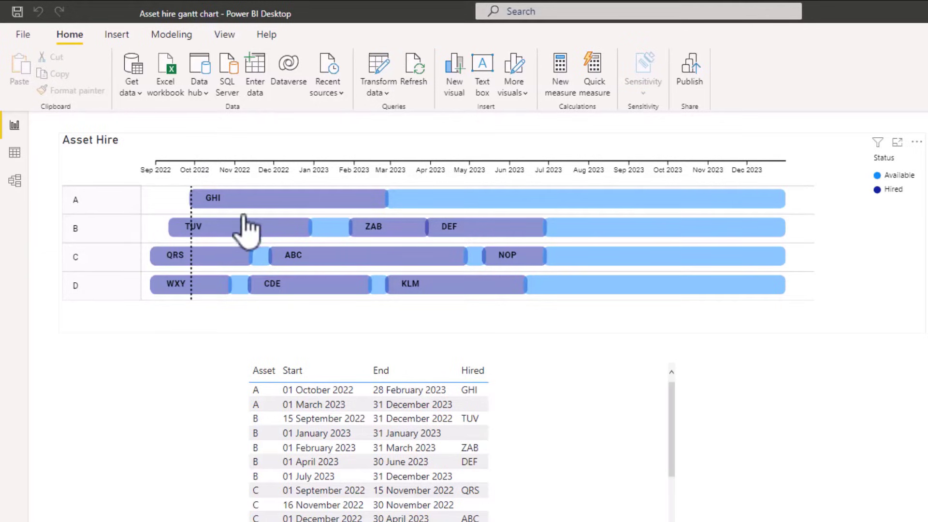
Step: Examine the tooltip details of the hired and available bars in the Asset Hire Gantt chart
mouse_move(209, 282)
mouse_move(319, 231)
mouse_move(272, 225)
mouse_move(346, 238)
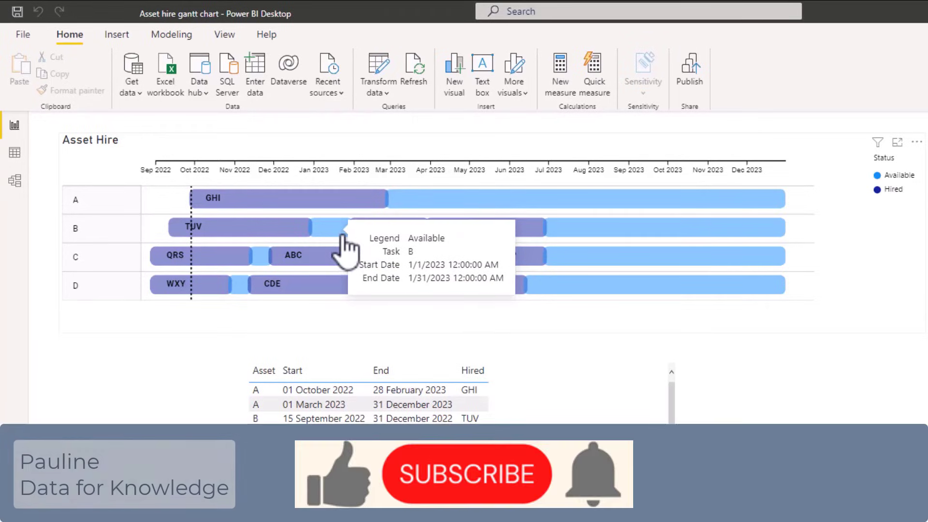